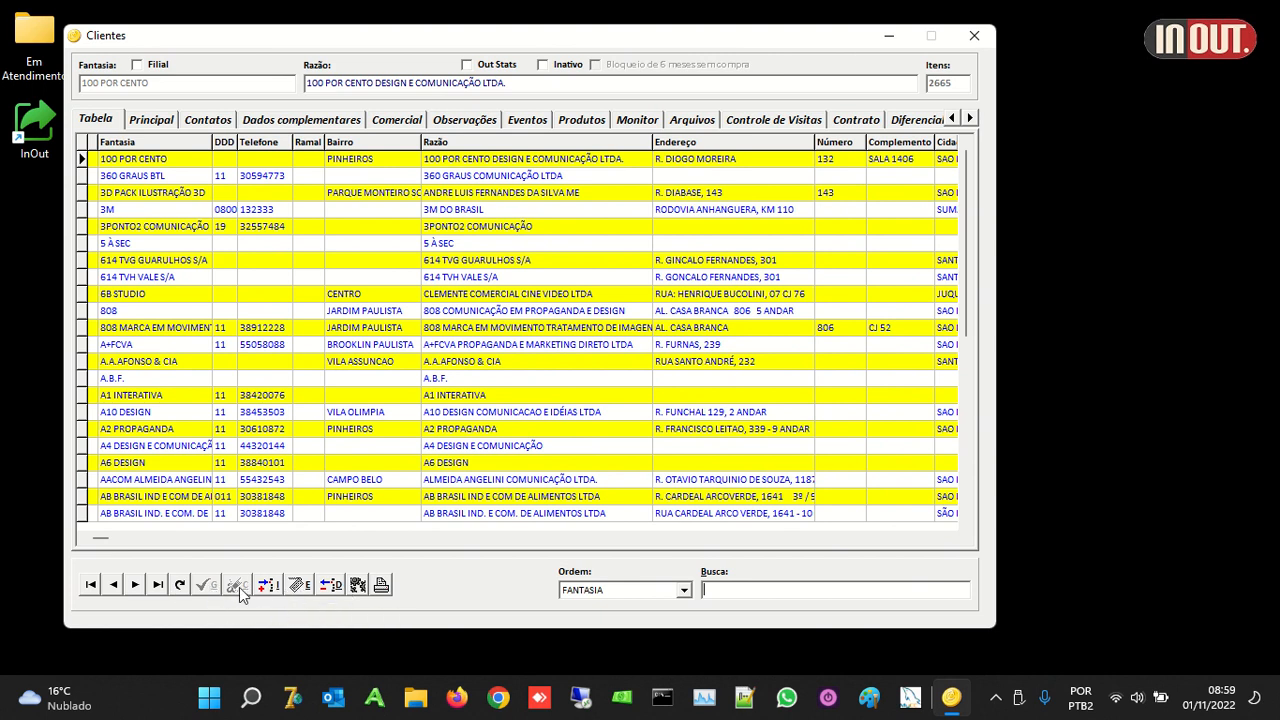
Step: Sort the client grid by BAIRRO and search for DER, narrowing it to RC COLA
{"action": "left_click", "coordinate": [648, 591]}
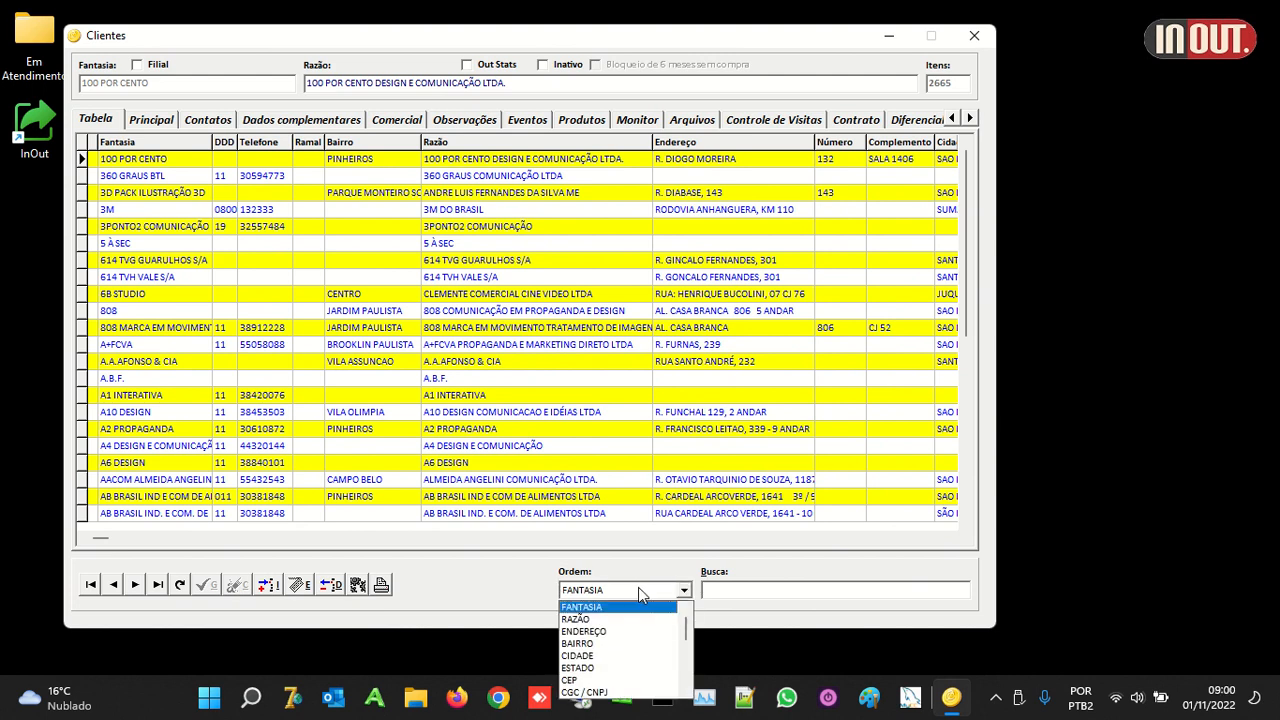
{"action": "left_click", "coordinate": [600, 644]}
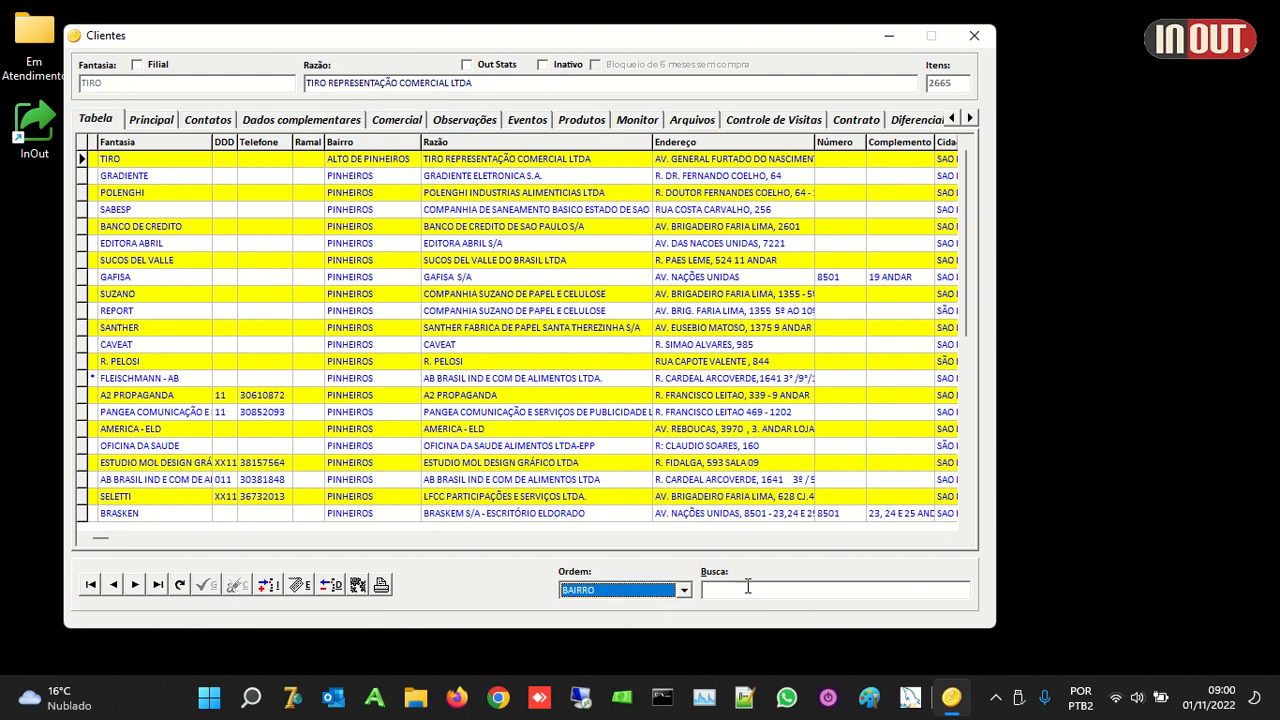
{"action": "left_click", "coordinate": [736, 591]}
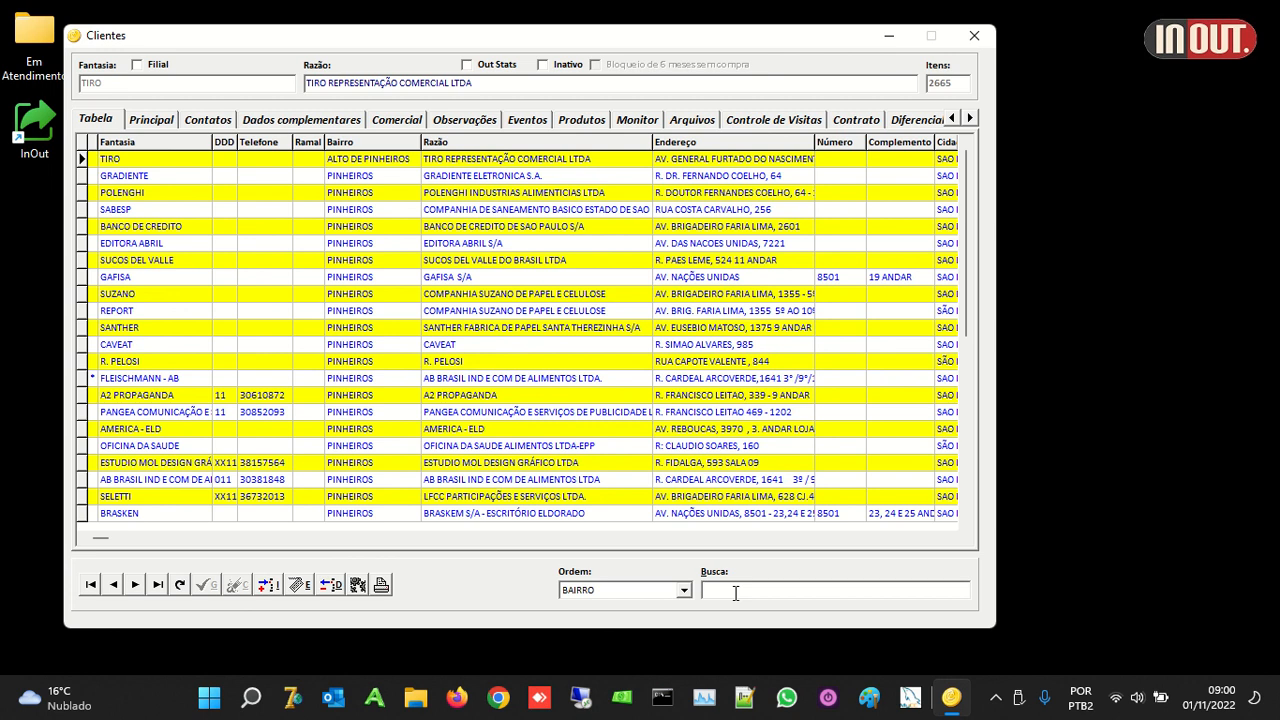
{"action": "type", "text": "DER"}
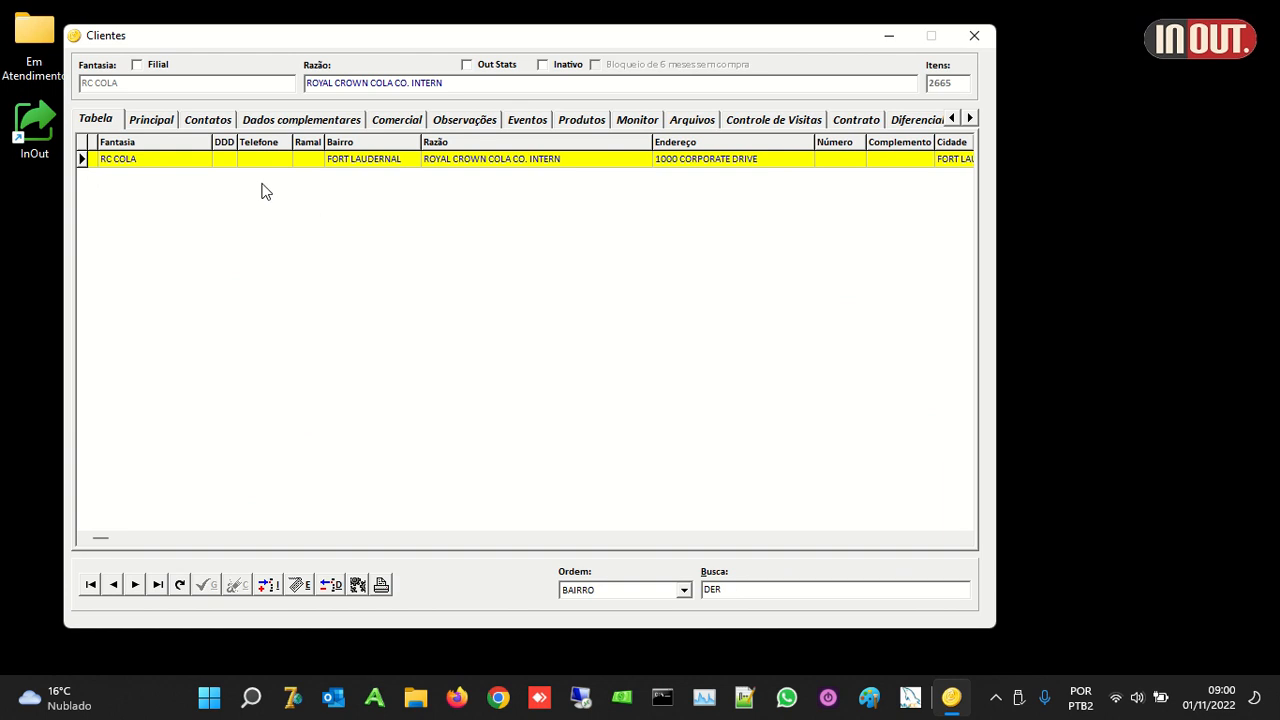
Step: Check RC COLA's Fort Laudernal address on the Principal tab, then return to the grid
{"action": "left_click", "coordinate": [163, 124]}
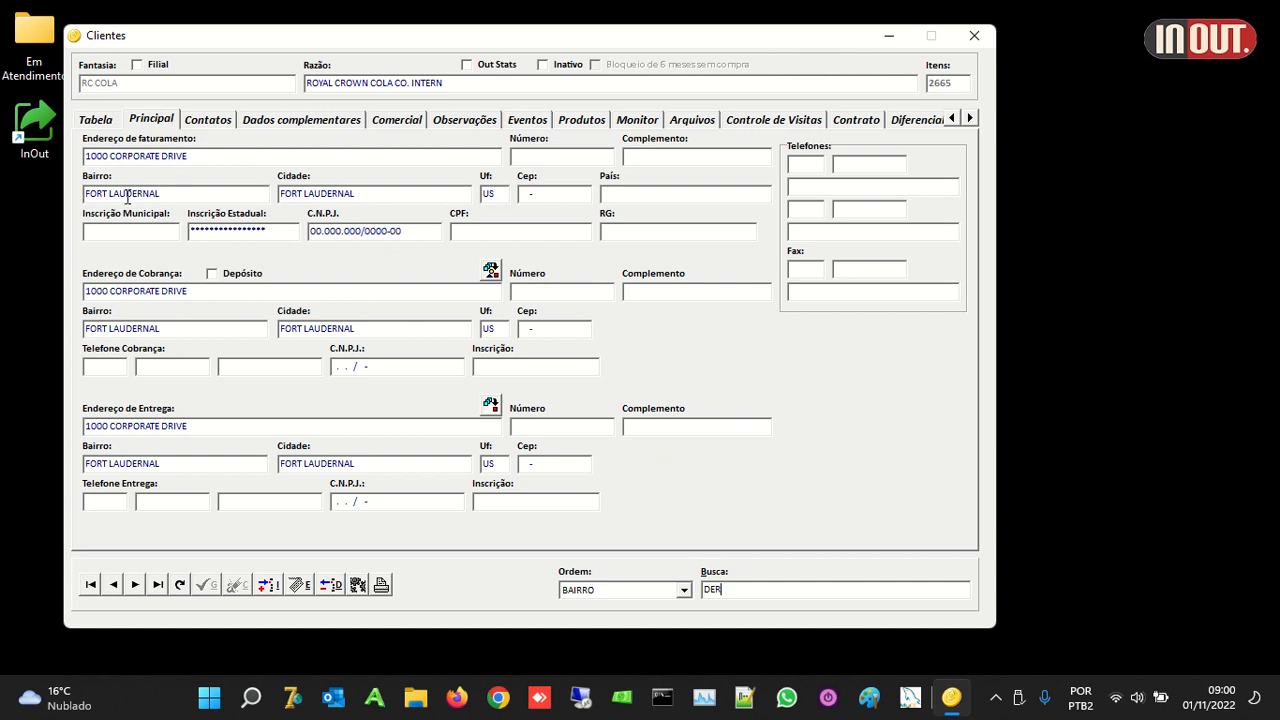
{"action": "left_click_drag", "start_coordinate": [125, 194], "coordinate": [145, 196]}
{"action": "left_click_drag", "start_coordinate": [729, 593], "coordinate": [675, 604]}
{"action": "left_click", "coordinate": [94, 121]}
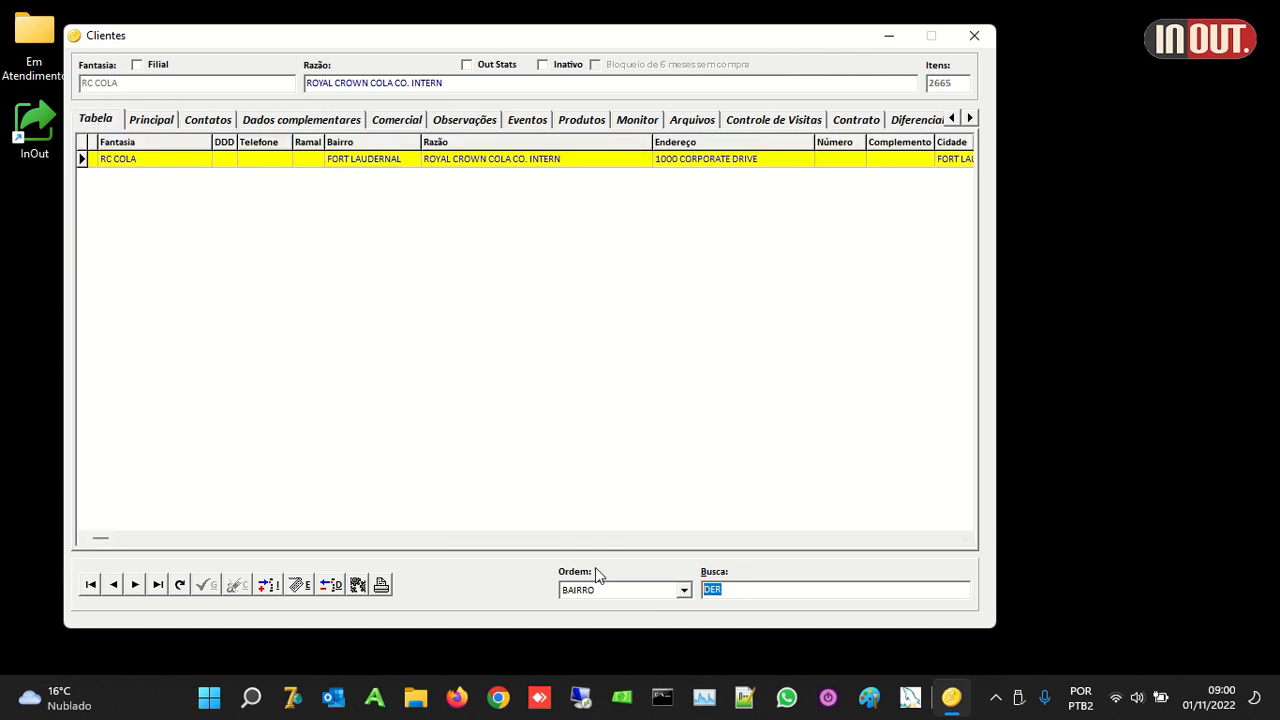
Step: Change the client search text from DER to DUS
{"action": "left_click", "coordinate": [769, 589]}
{"action": "key", "text": "BackSpace"}
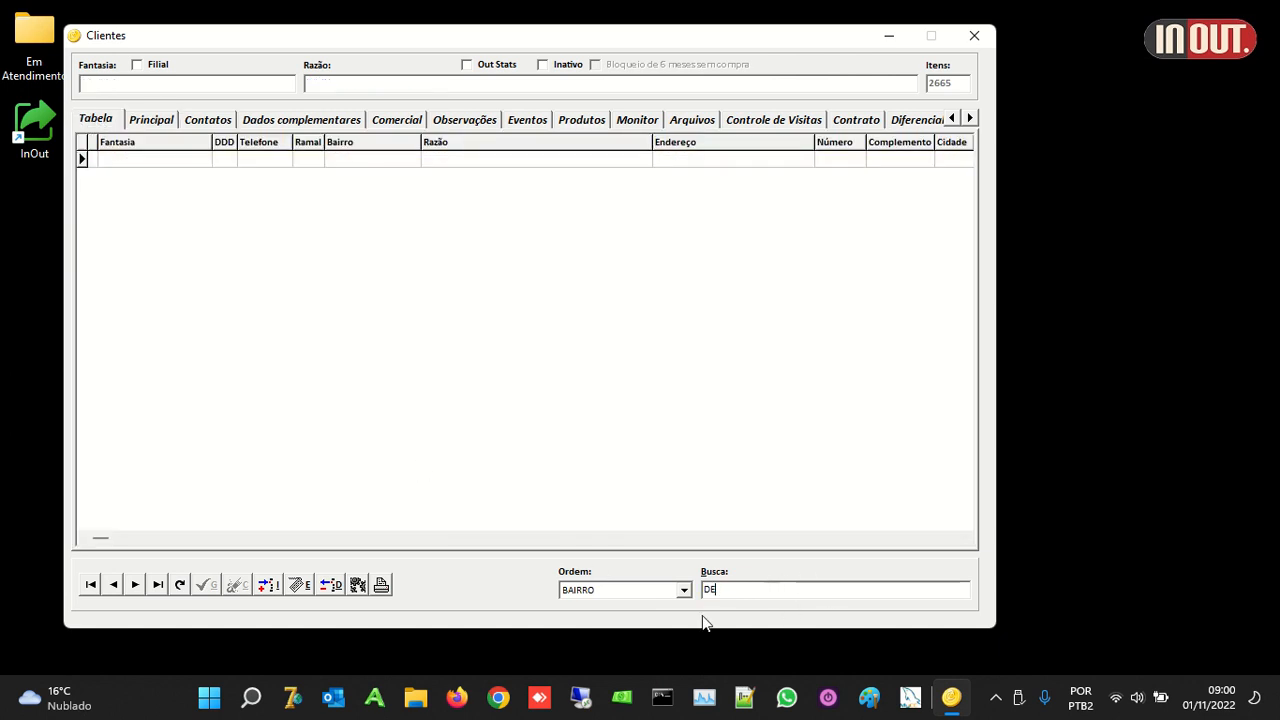
{"action": "key", "text": "BackSpace"}
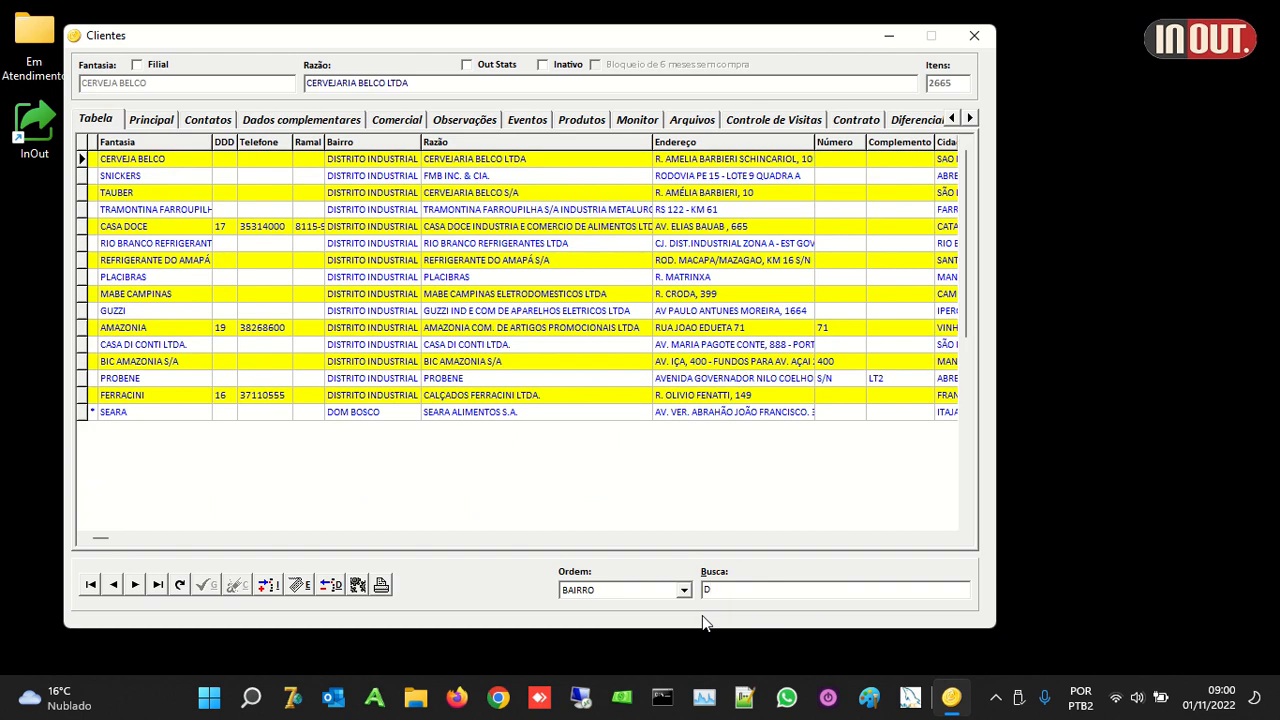
{"action": "type", "text": "I"}
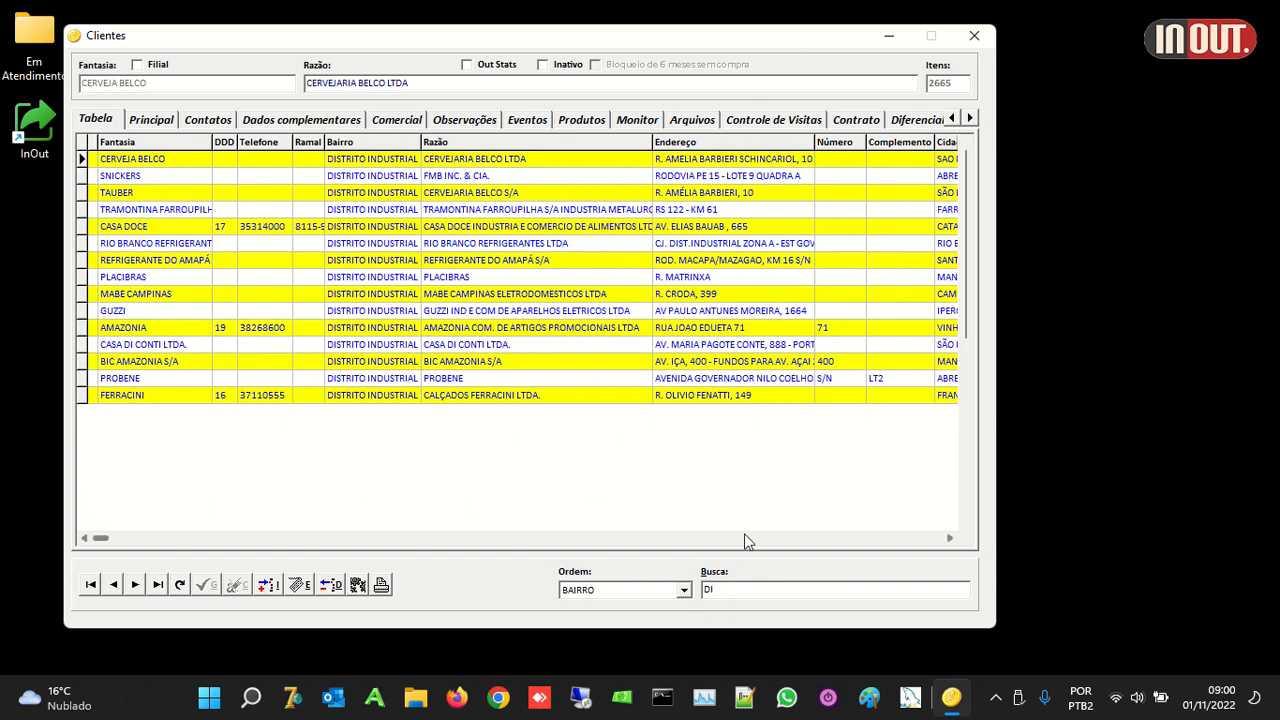
{"action": "key", "text": "BackSpace"}
{"action": "type", "text": "U"}
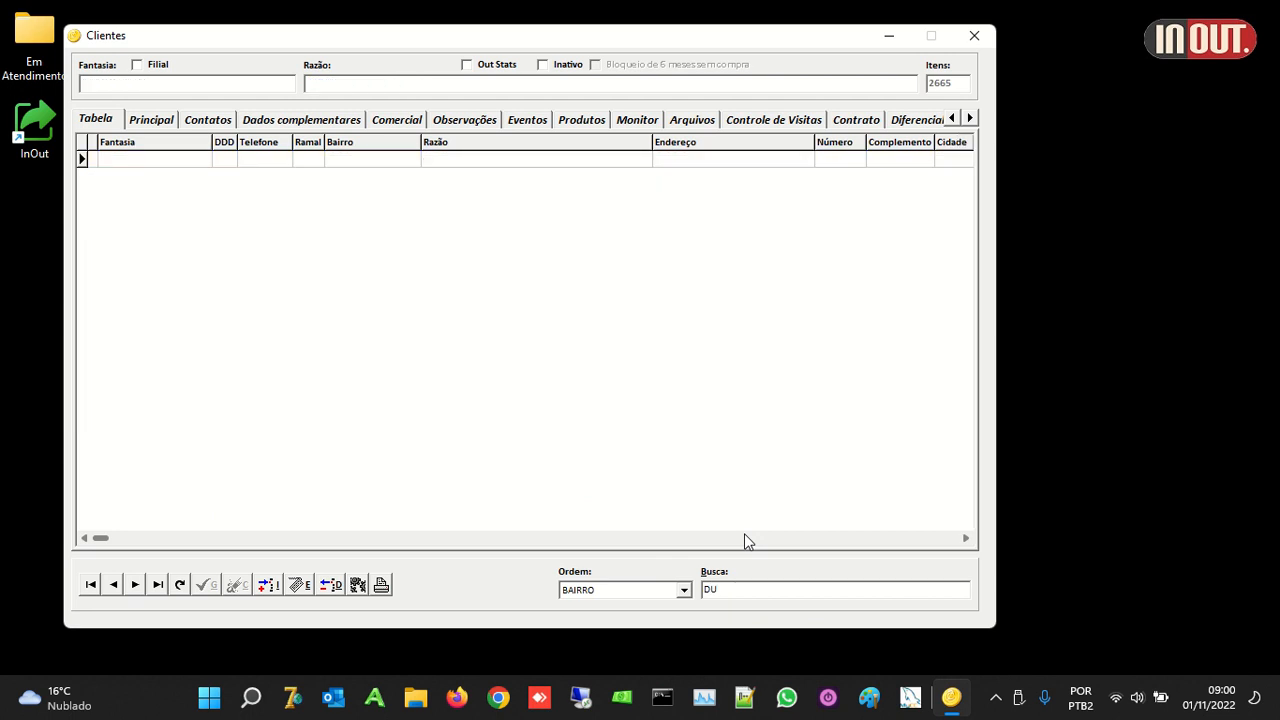
{"action": "type", "text": "S"}
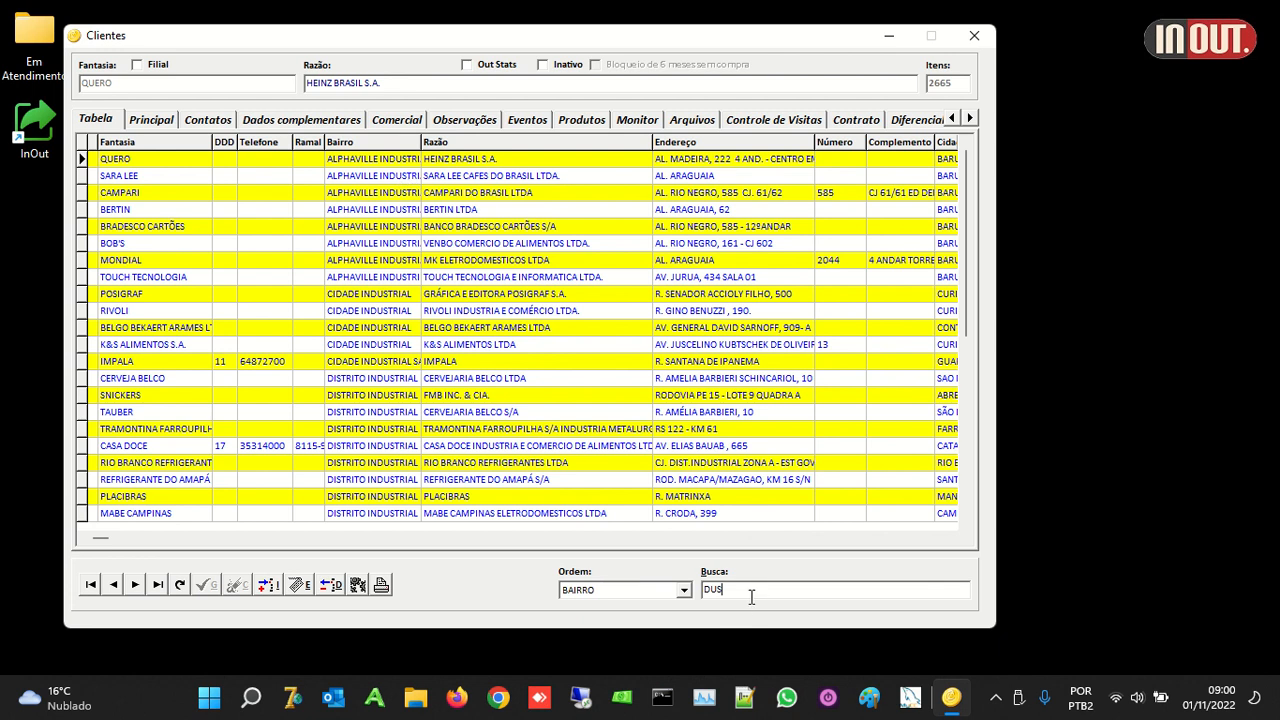
Step: Sort the clients by FANTASIA and clear the search to list all clients
{"action": "left_click", "coordinate": [613, 596]}
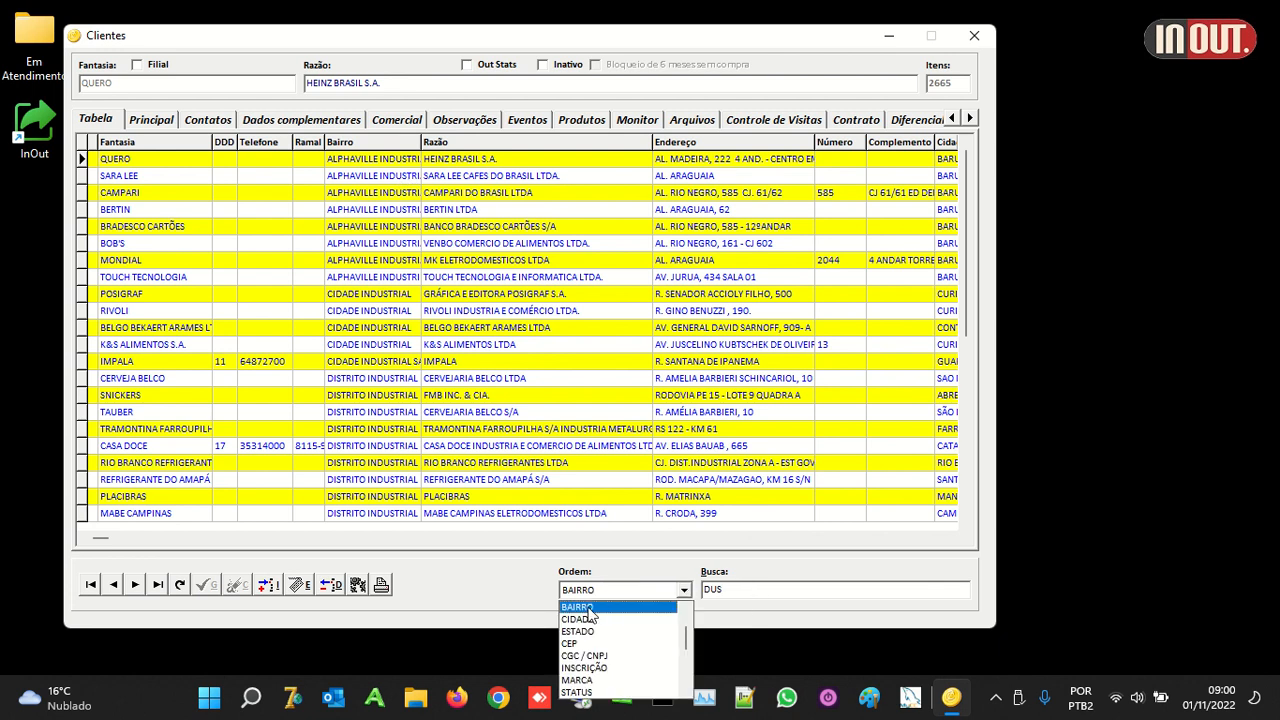
{"action": "scroll", "coordinate": [690, 645], "scroll_direction": "up", "scroll_amount": 1}
{"action": "left_click", "coordinate": [650, 607]}
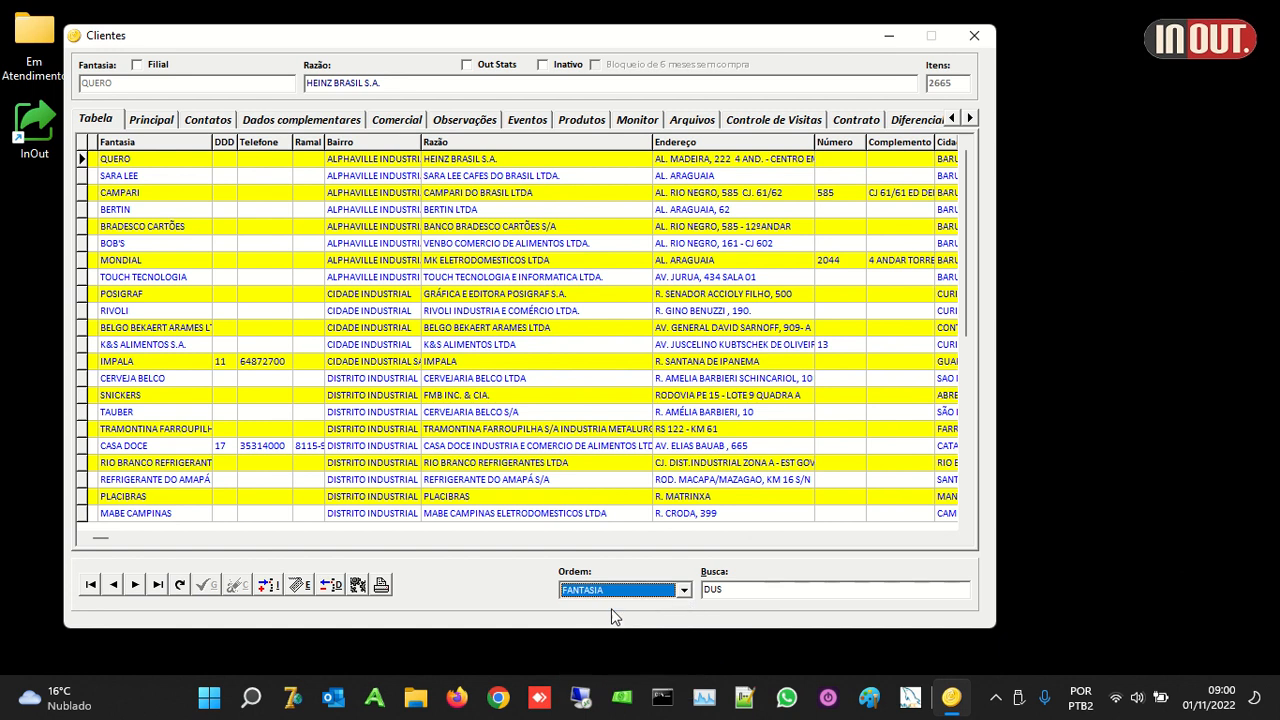
{"action": "key", "text": "Tab"}
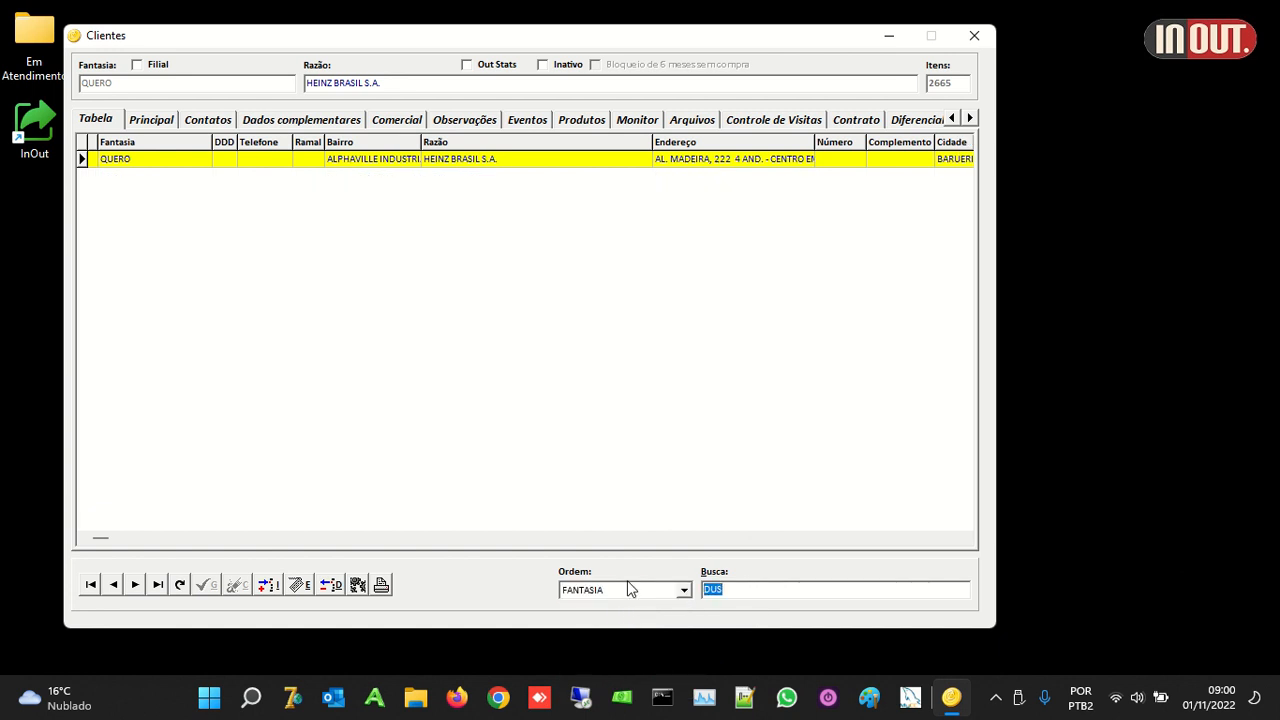
{"action": "key", "text": "BackSpace"}
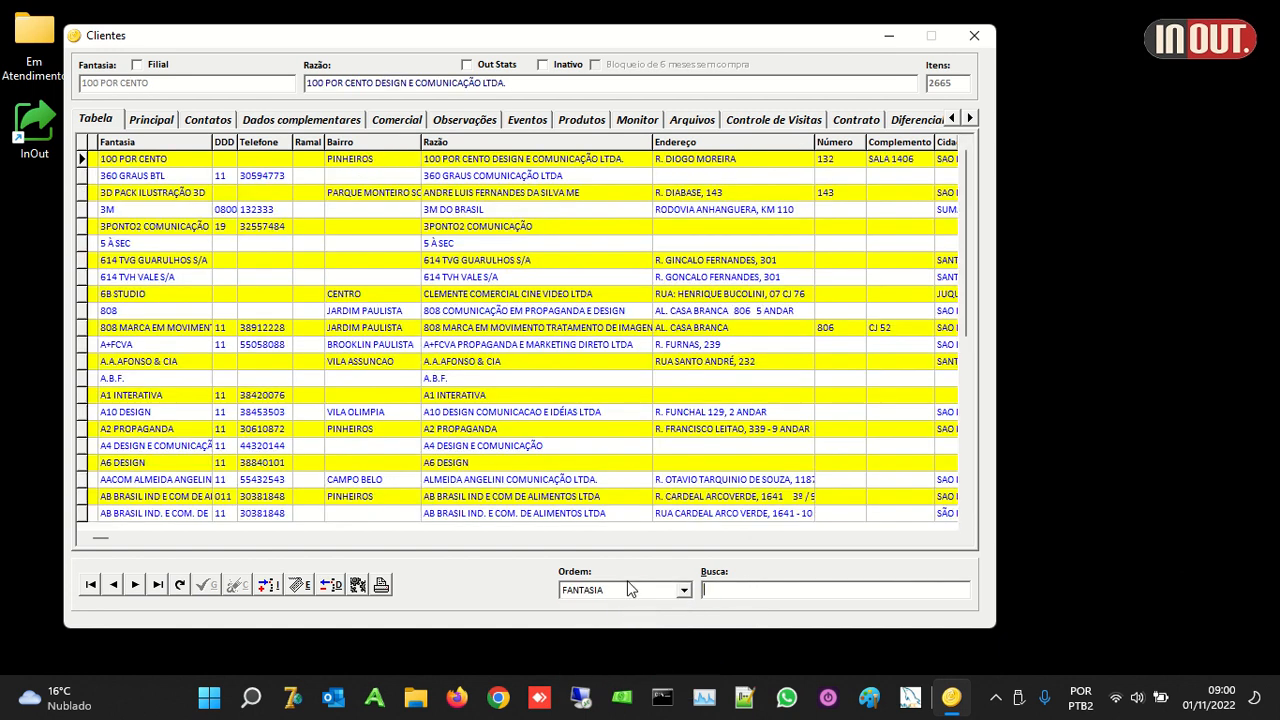
Step: Register new client INOUTNET with its CNPJ and postal code, accepting the auto-filled address
{"action": "left_click", "coordinate": [268, 584]}
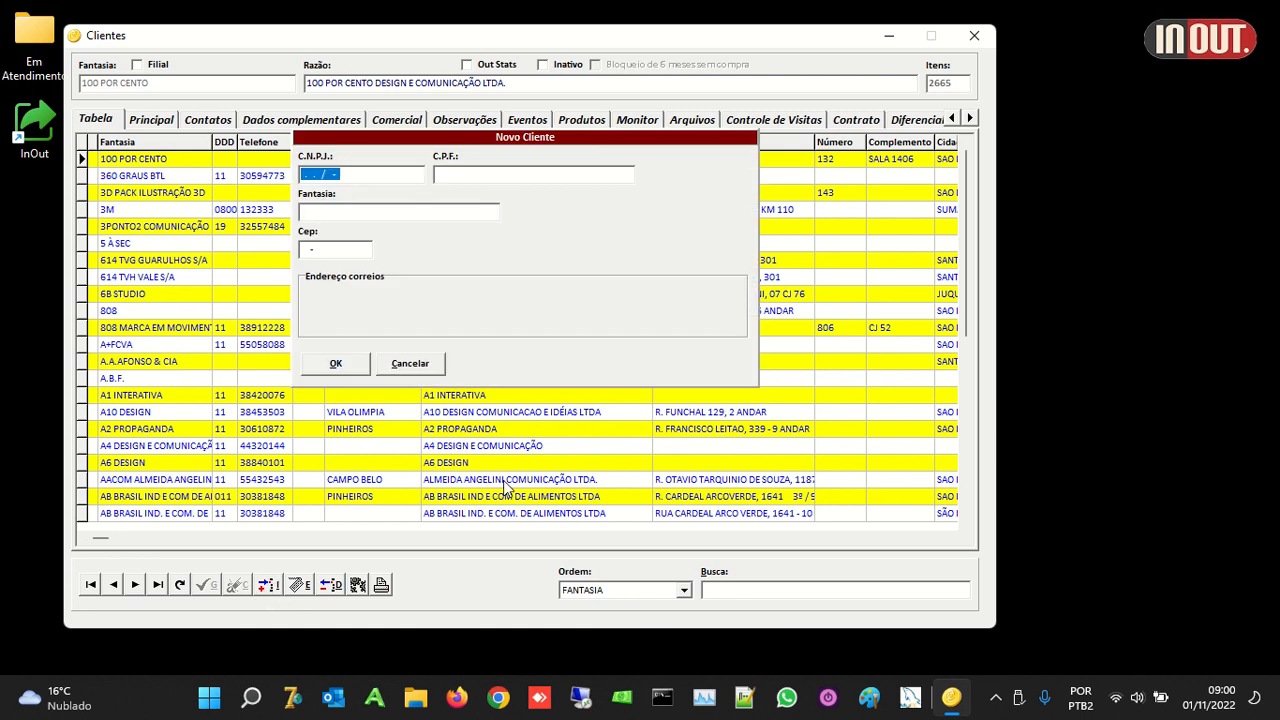
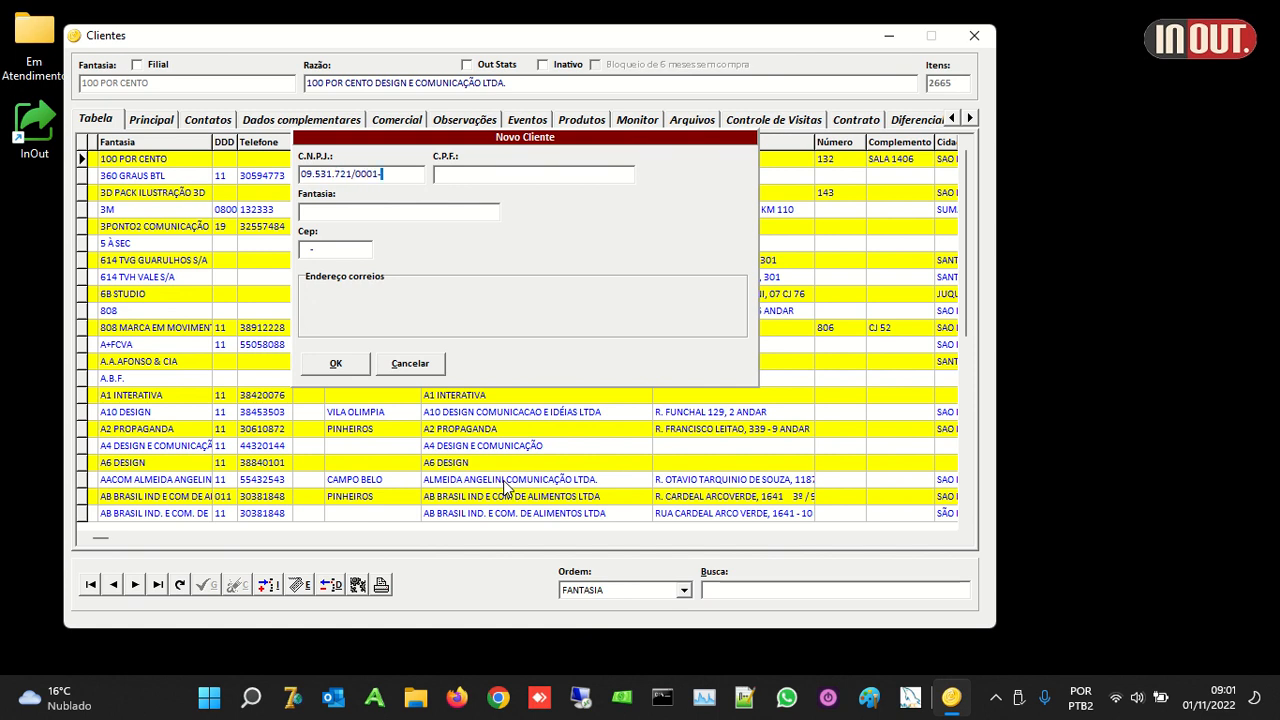
{"action": "key", "text": "Tab"}
{"action": "key", "text": "Tab"}
{"action": "type", "text": "INOUTNET"}
{"action": "left_click", "coordinate": [363, 251]}
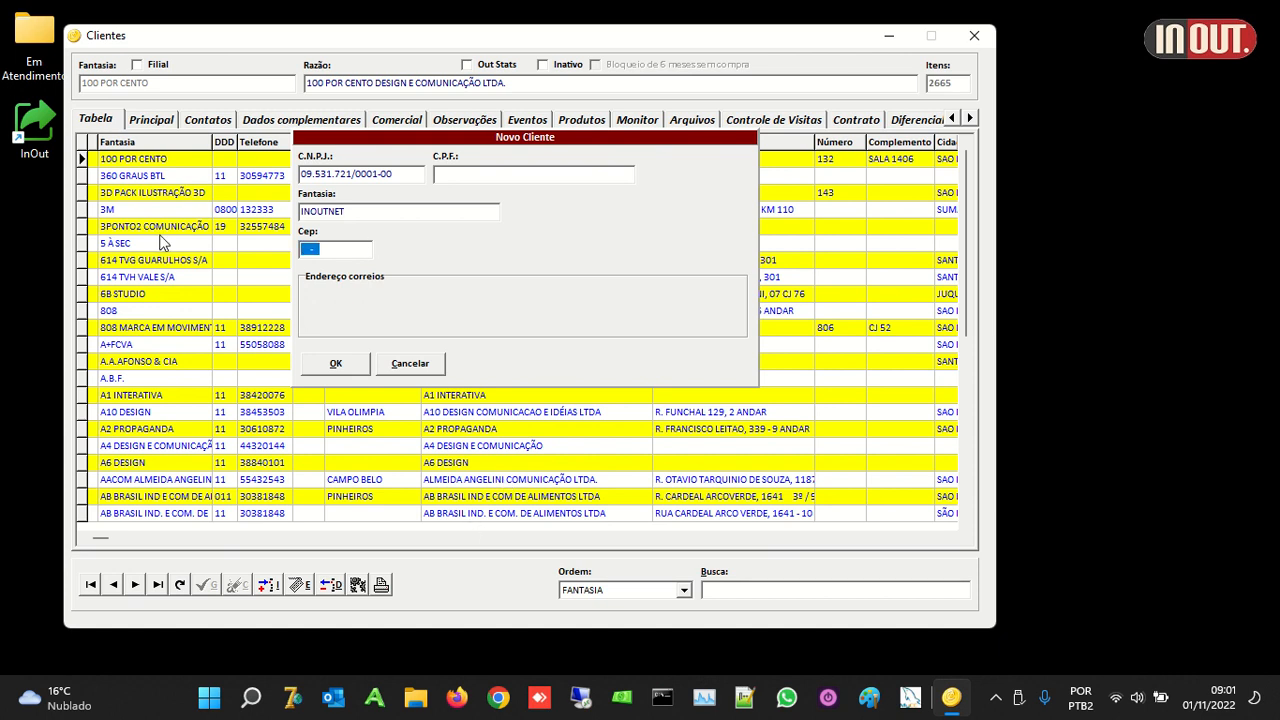
{"action": "key", "text": "Tab"}
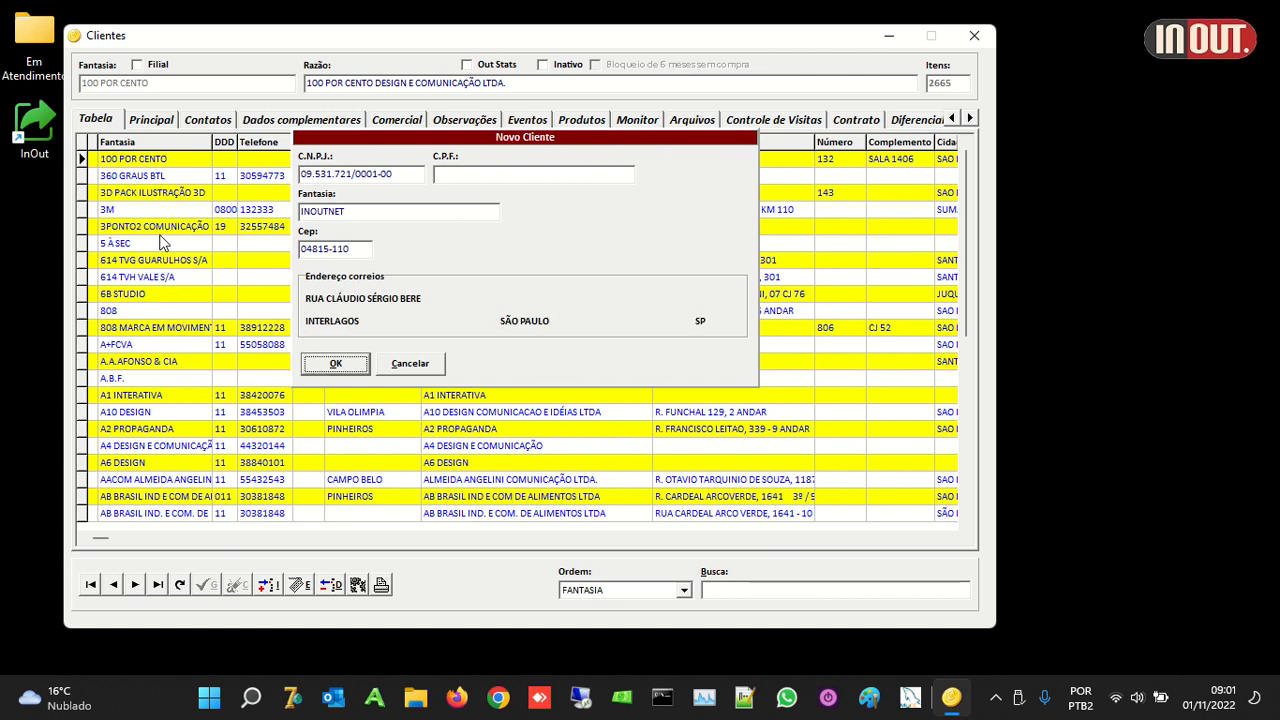
{"action": "left_click", "coordinate": [356, 366]}
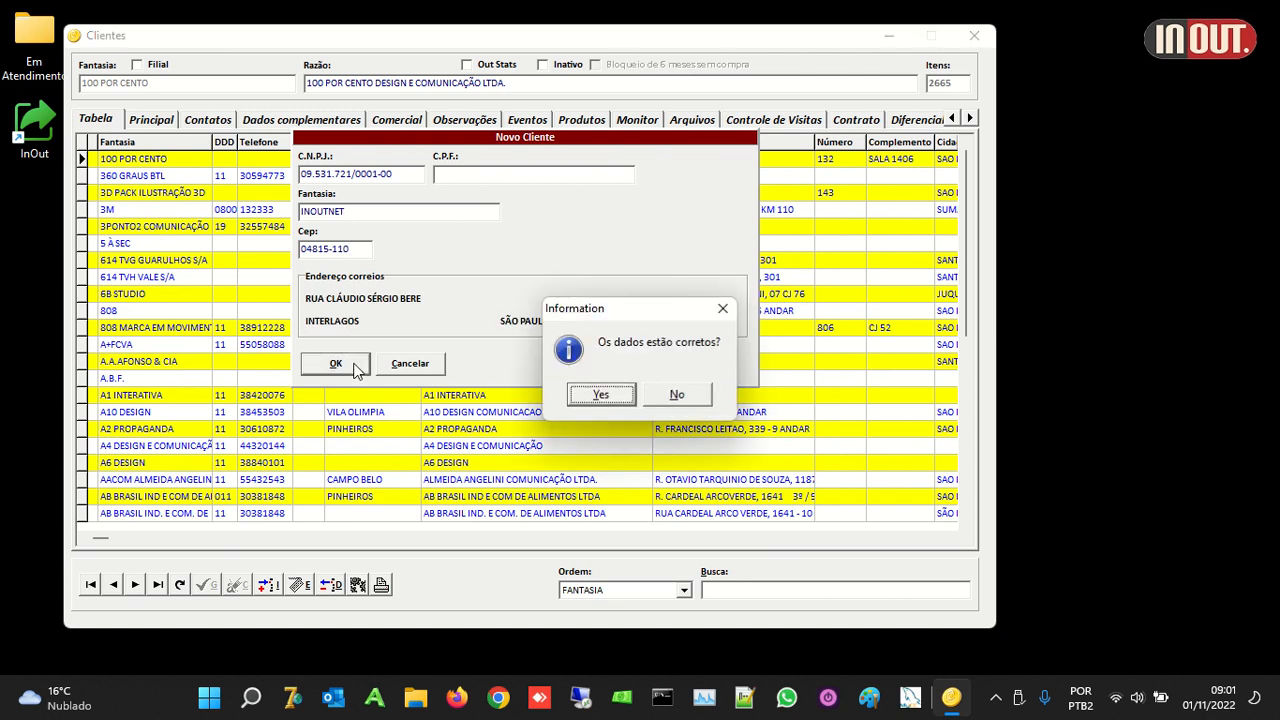
{"action": "left_click", "coordinate": [598, 396]}
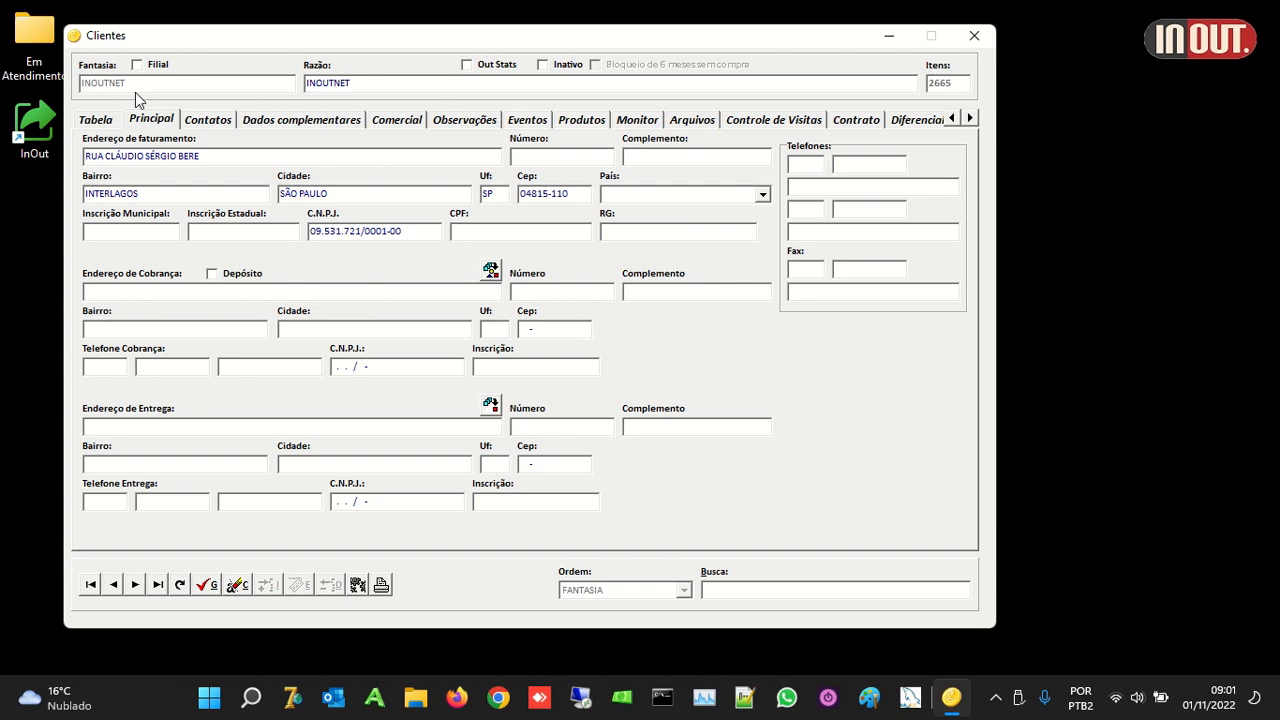
Step: Extend the corporate name to INOUTNET DESENVOLVIMENTO LTDA and fill in the street number
{"action": "left_click", "coordinate": [371, 79]}
{"action": "type", "text": "DESENVOLVIMENTO LTDA"}
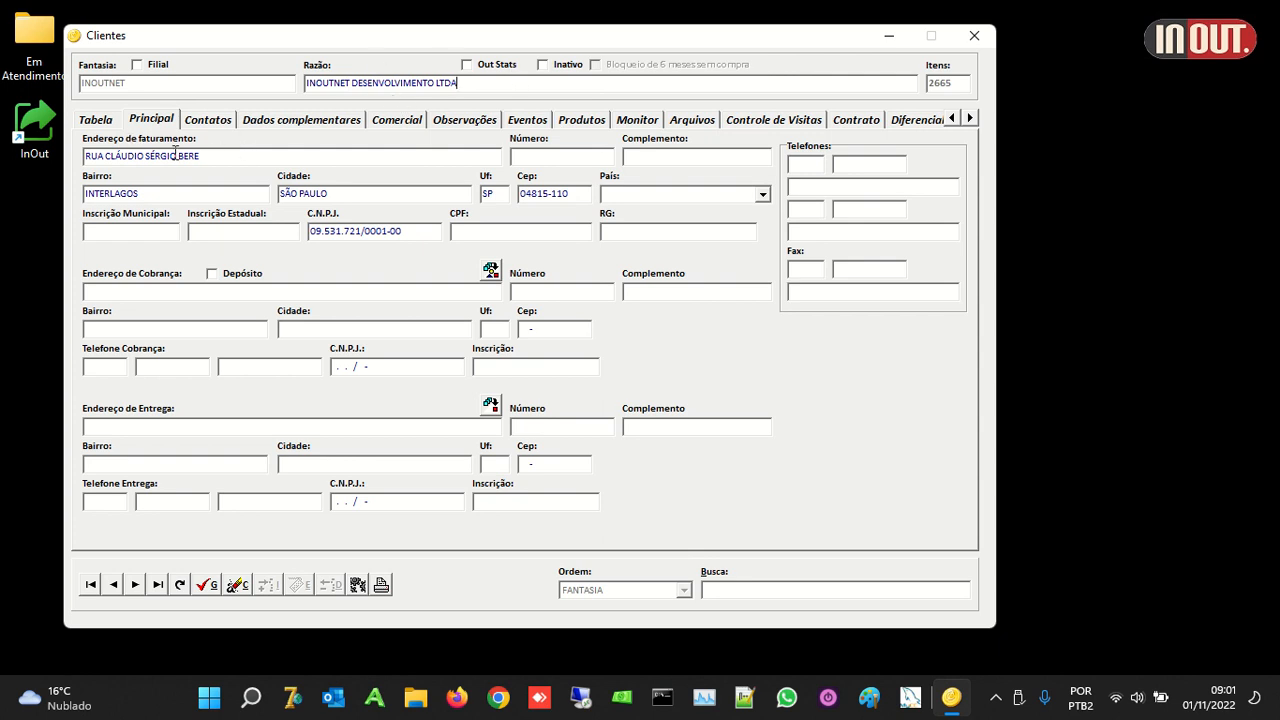
{"action": "left_click", "coordinate": [528, 162]}
{"action": "type", "text": "87"}
Step: Set the client's country to Brasil and enter its phone number
{"action": "left_click", "coordinate": [628, 195]}
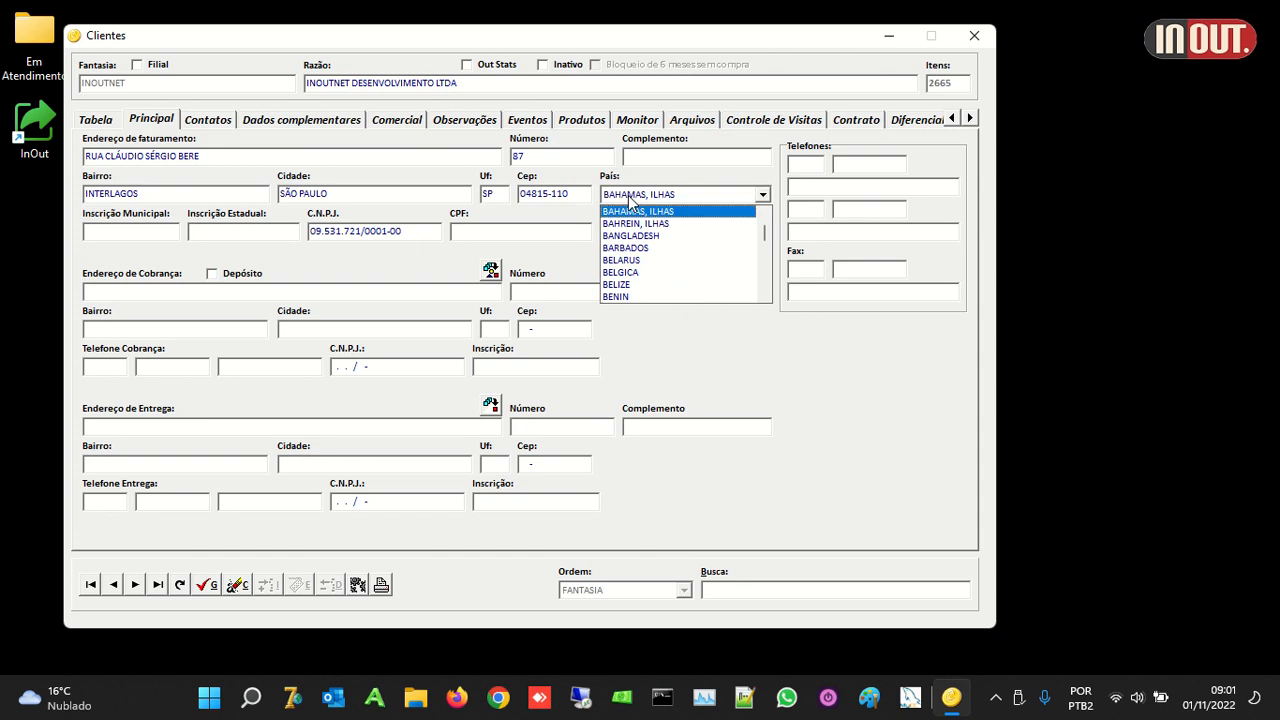
{"action": "type", "text": "r"}
{"action": "left_click", "coordinate": [616, 215]}
{"action": "left_click", "coordinate": [805, 166]}
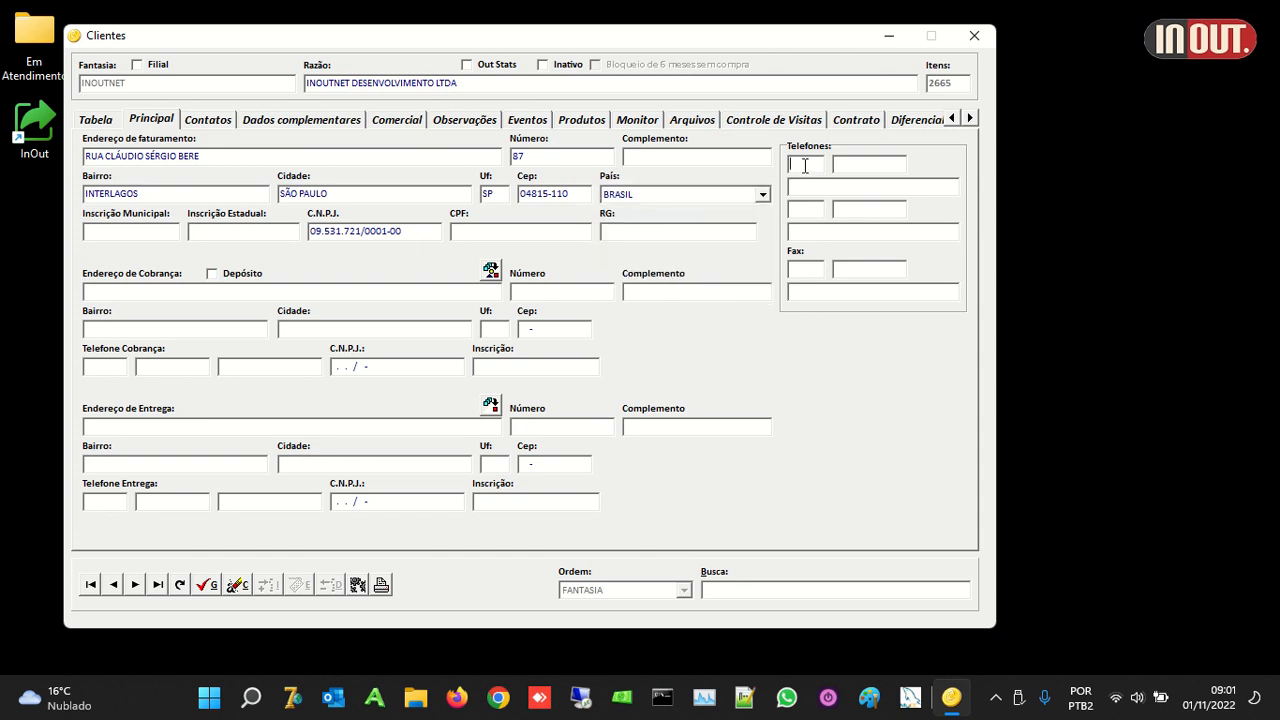
{"action": "left_click", "coordinate": [130, 237]}
{"action": "left_click", "coordinate": [256, 227]}
Step: Save INOUTNET and copy its billing address to both the Cobrança and Entrega addresses
{"action": "left_click", "coordinate": [206, 584]}
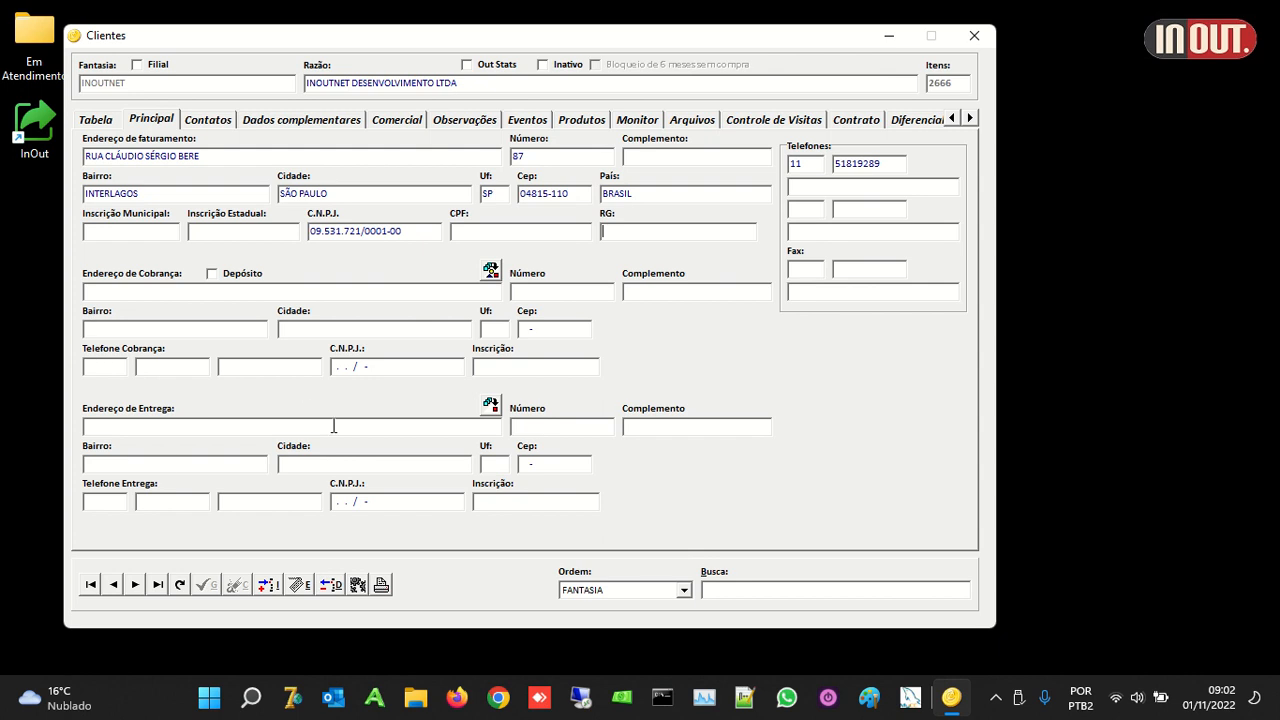
{"action": "left_click", "coordinate": [491, 272]}
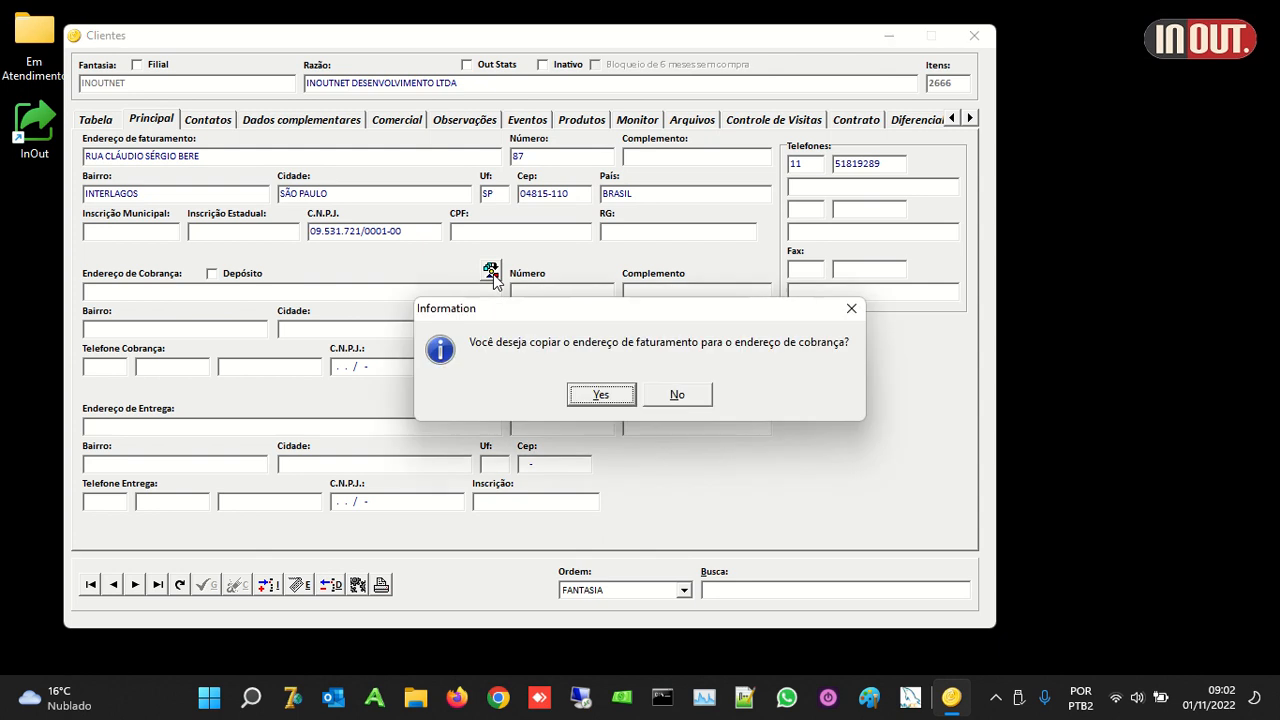
{"action": "left_click", "coordinate": [583, 396]}
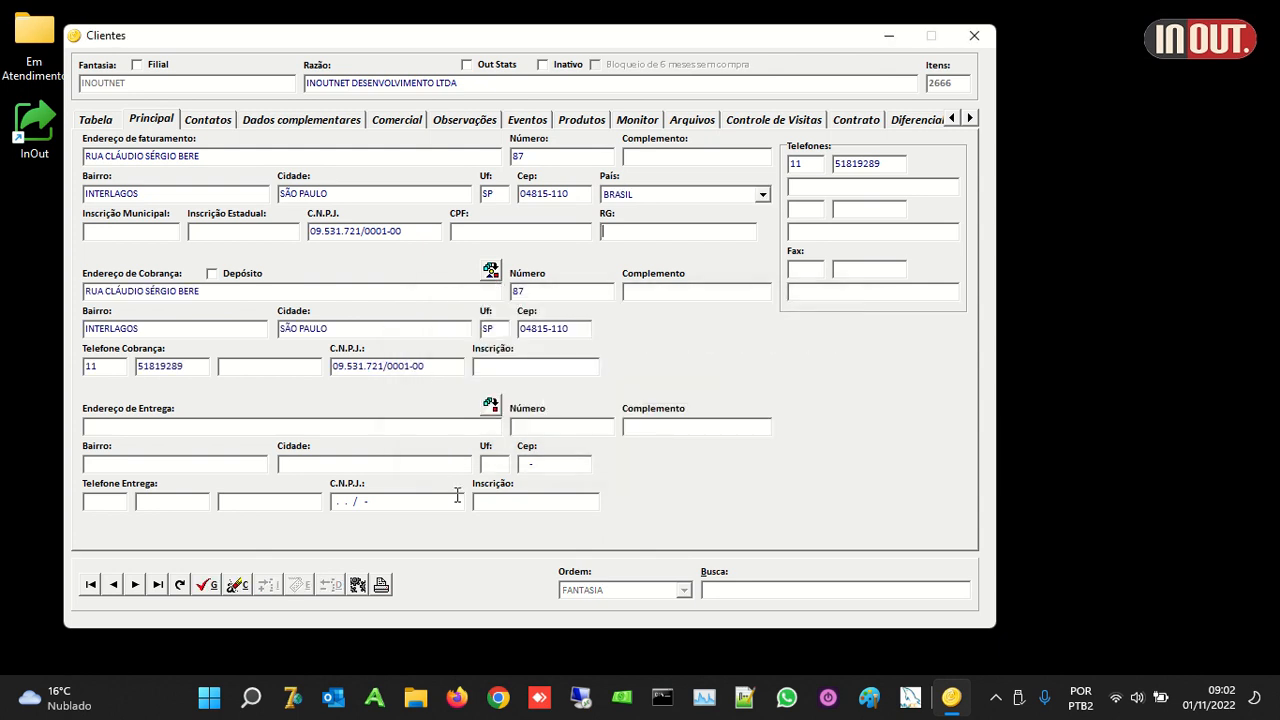
{"action": "left_click", "coordinate": [490, 404]}
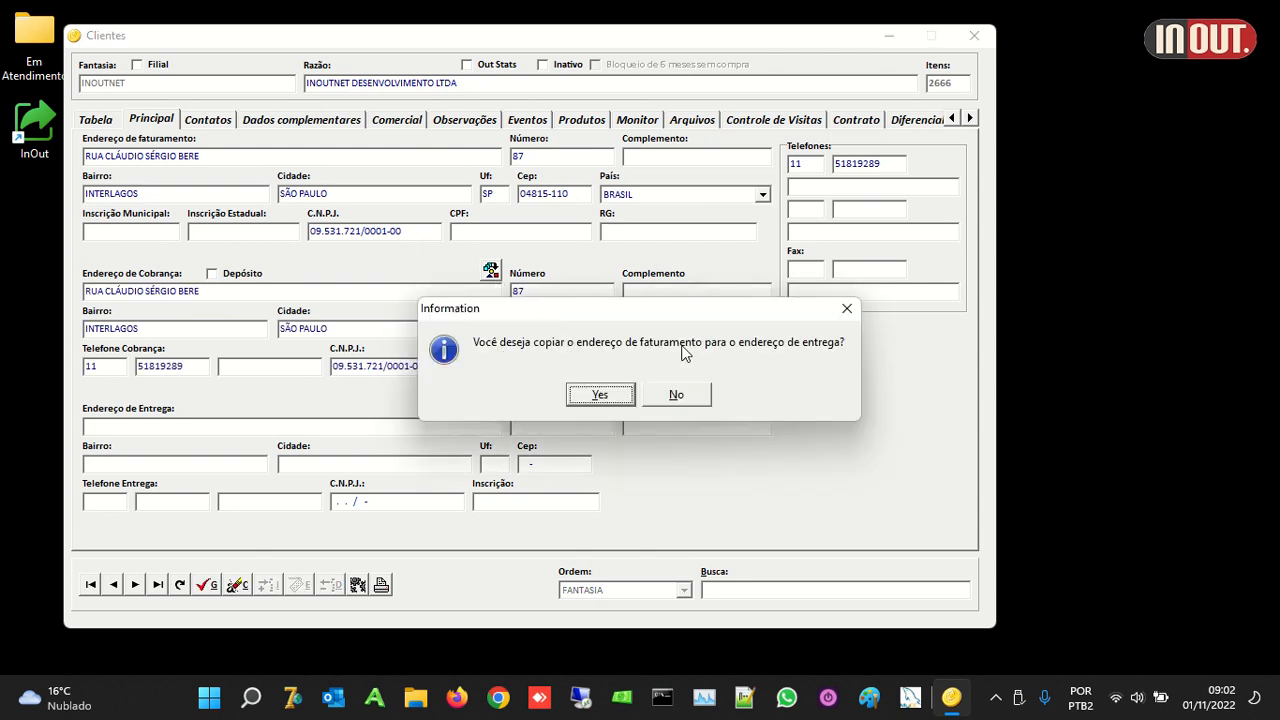
{"action": "left_click", "coordinate": [600, 395]}
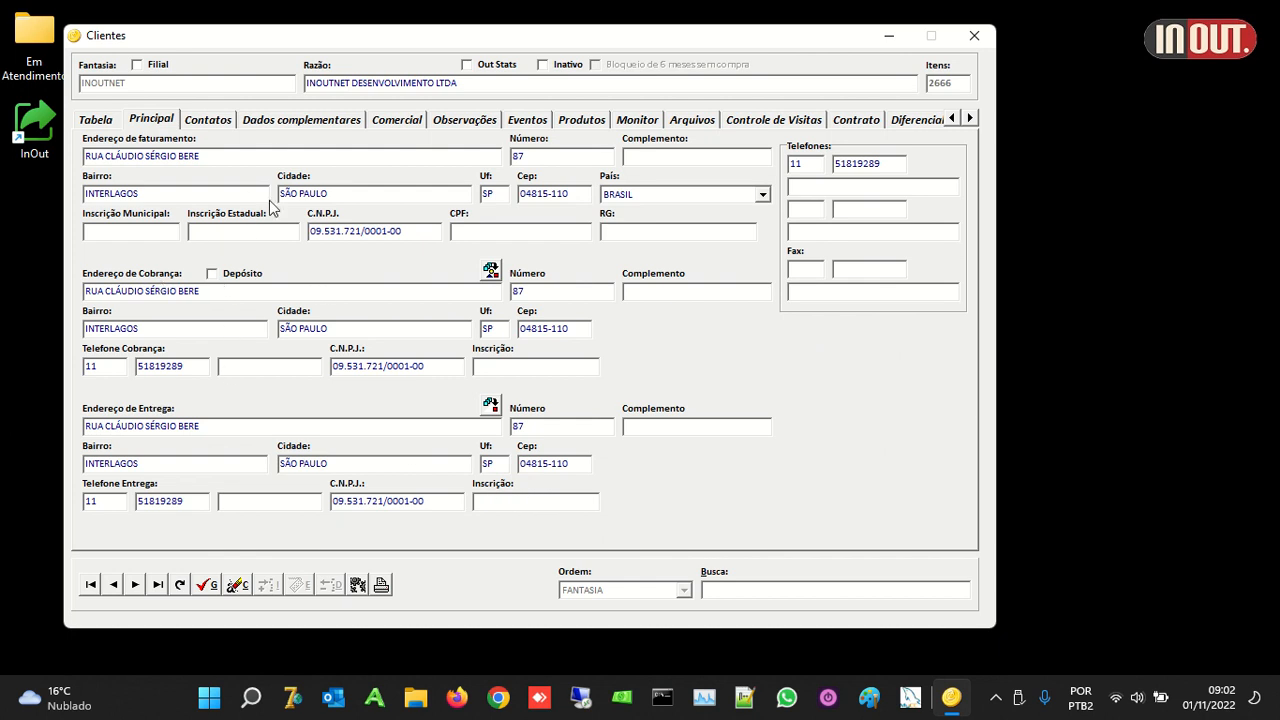
{"action": "left_click", "coordinate": [226, 122]}
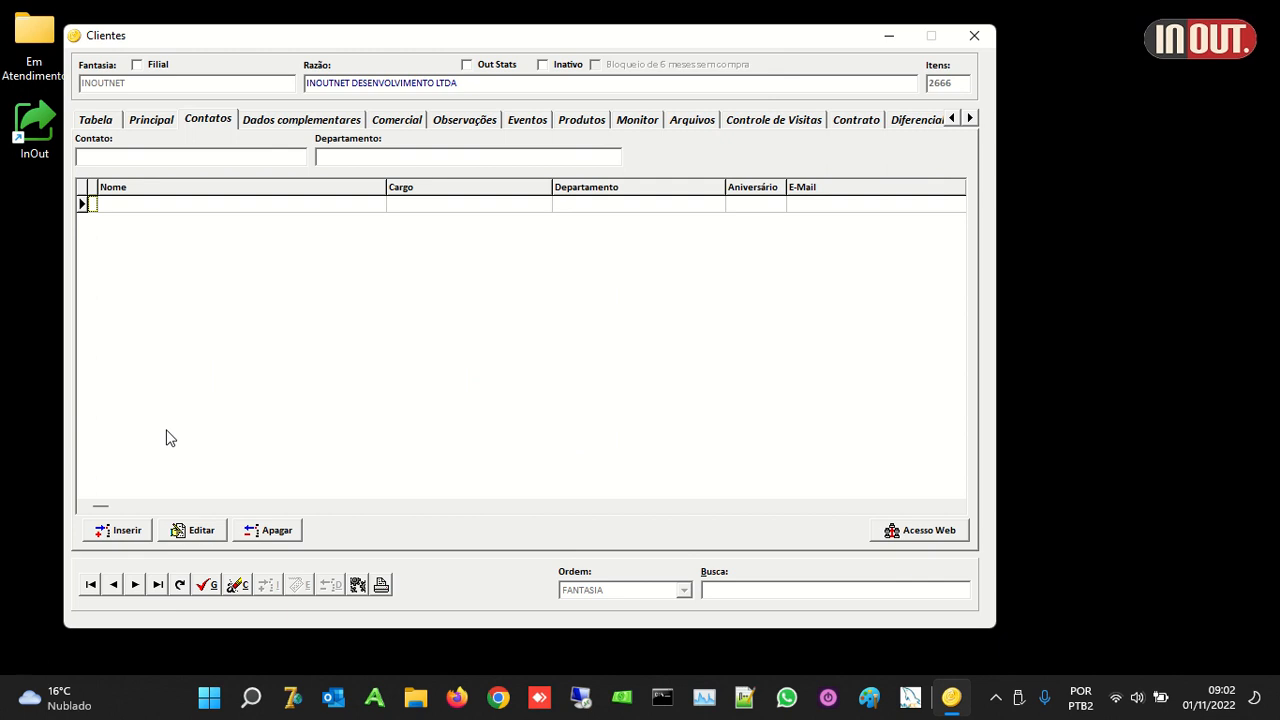
Step: Fill in the contact field and add a first new contact in department RH
{"action": "left_click", "coordinate": [198, 160]}
{"action": "type", "text": "JOÃO"}
{"action": "left_click", "coordinate": [135, 530]}
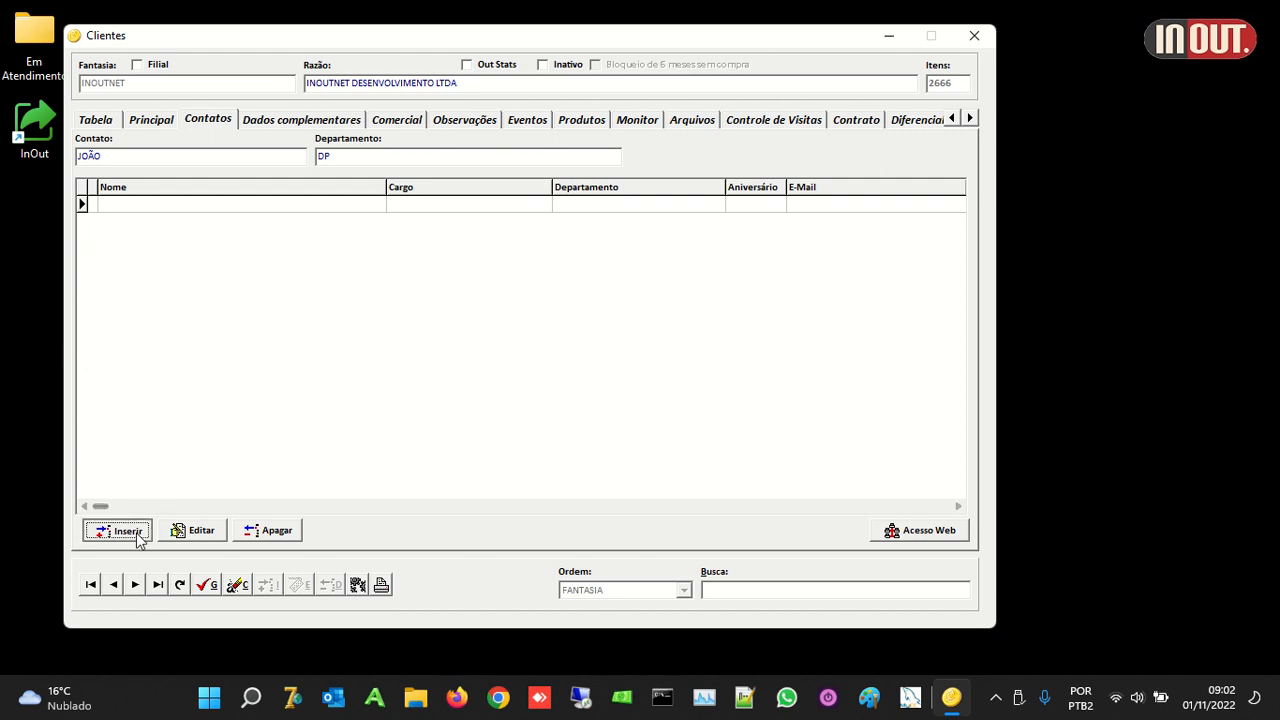
{"action": "type", "text": "MARIA"}
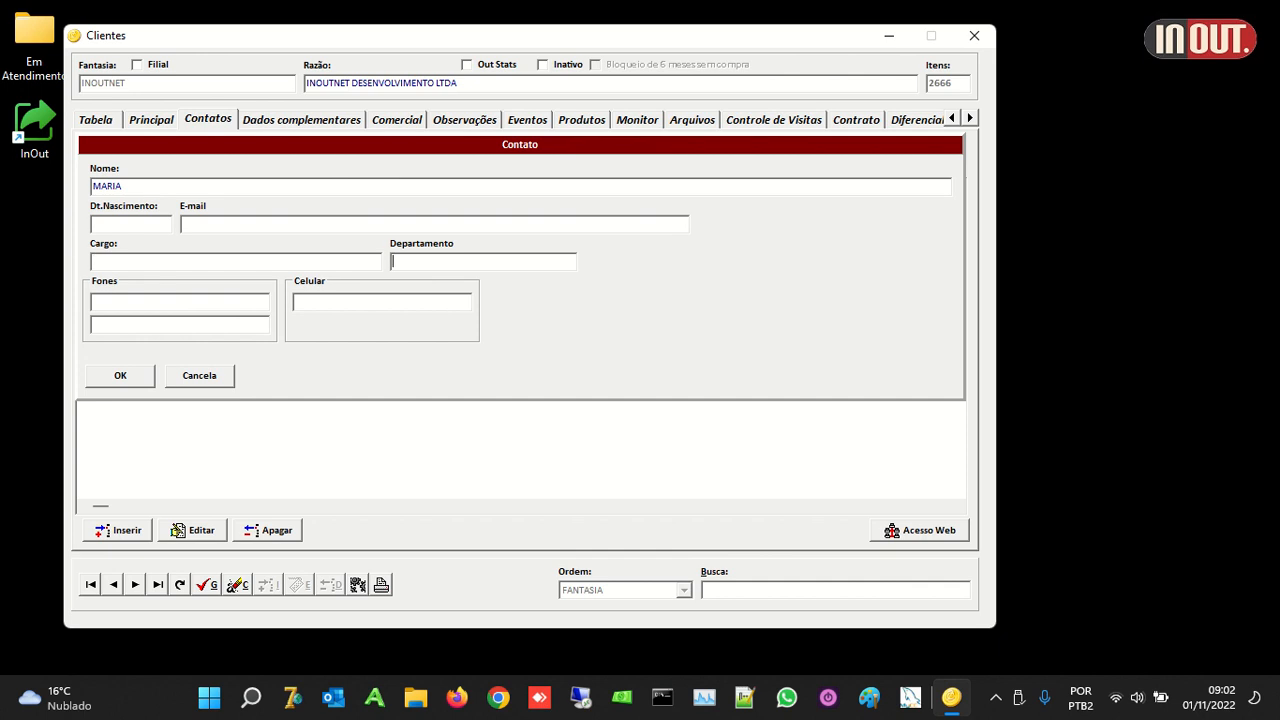
{"action": "type", "text": "RH"}
{"action": "left_click", "coordinate": [128, 378]}
Step: Add a second contact to INOUTNET's contact list
{"action": "left_click", "coordinate": [124, 530]}
{"action": "type", "text": "ADRIANA"}
{"action": "left_click", "coordinate": [121, 373]}
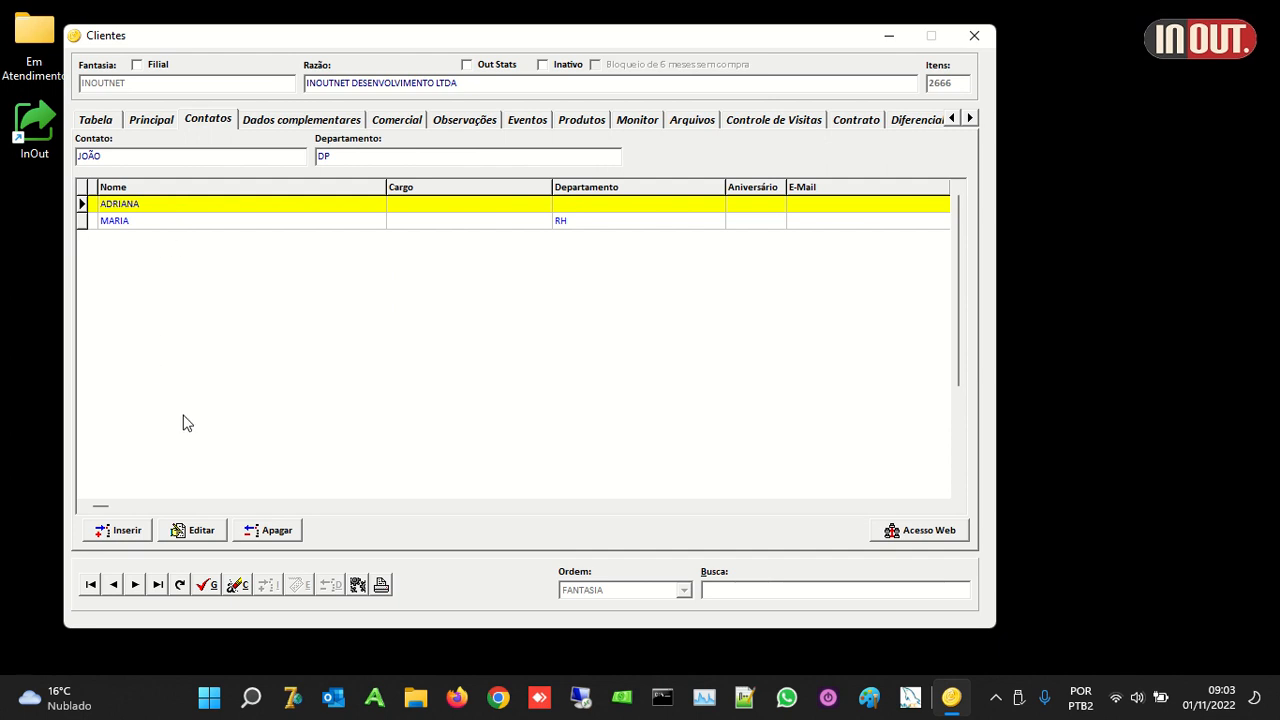
{"action": "left_click", "coordinate": [286, 119]}
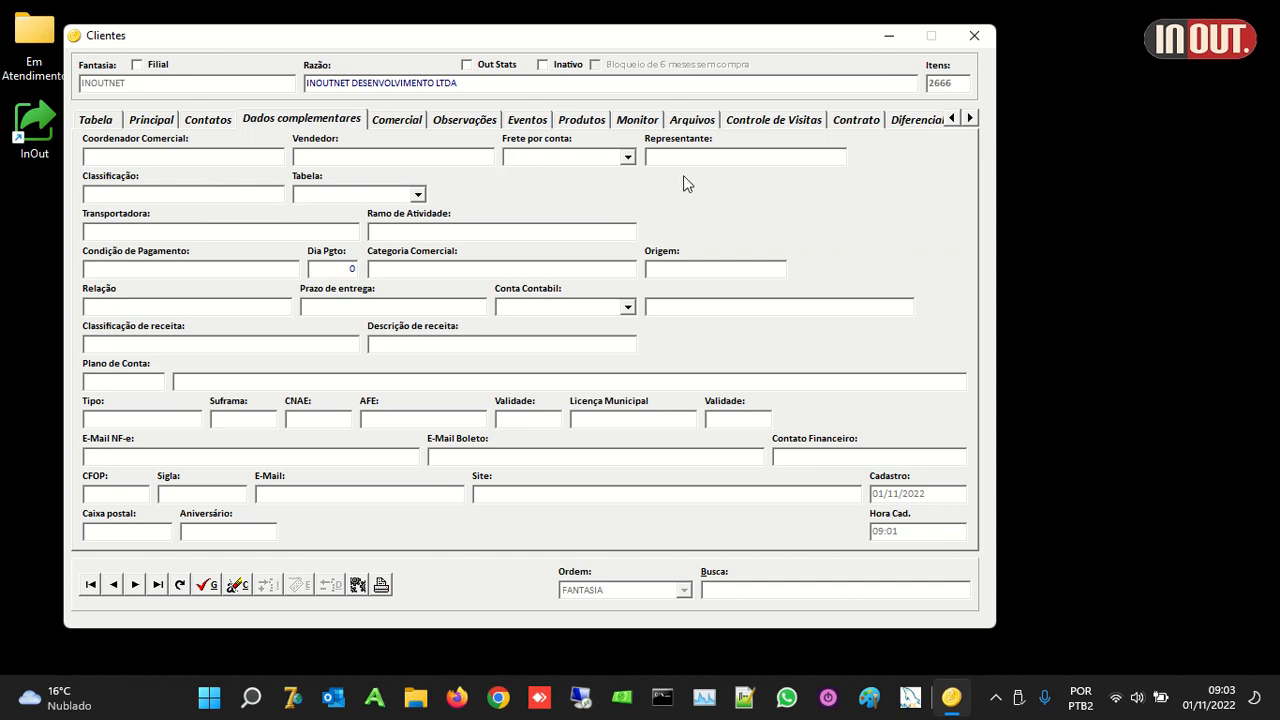
Step: Assign a seller from the lookup and set freight charged to DESTINATARIO
{"action": "left_click", "coordinate": [333, 158]}
{"action": "type", "text": "F"}
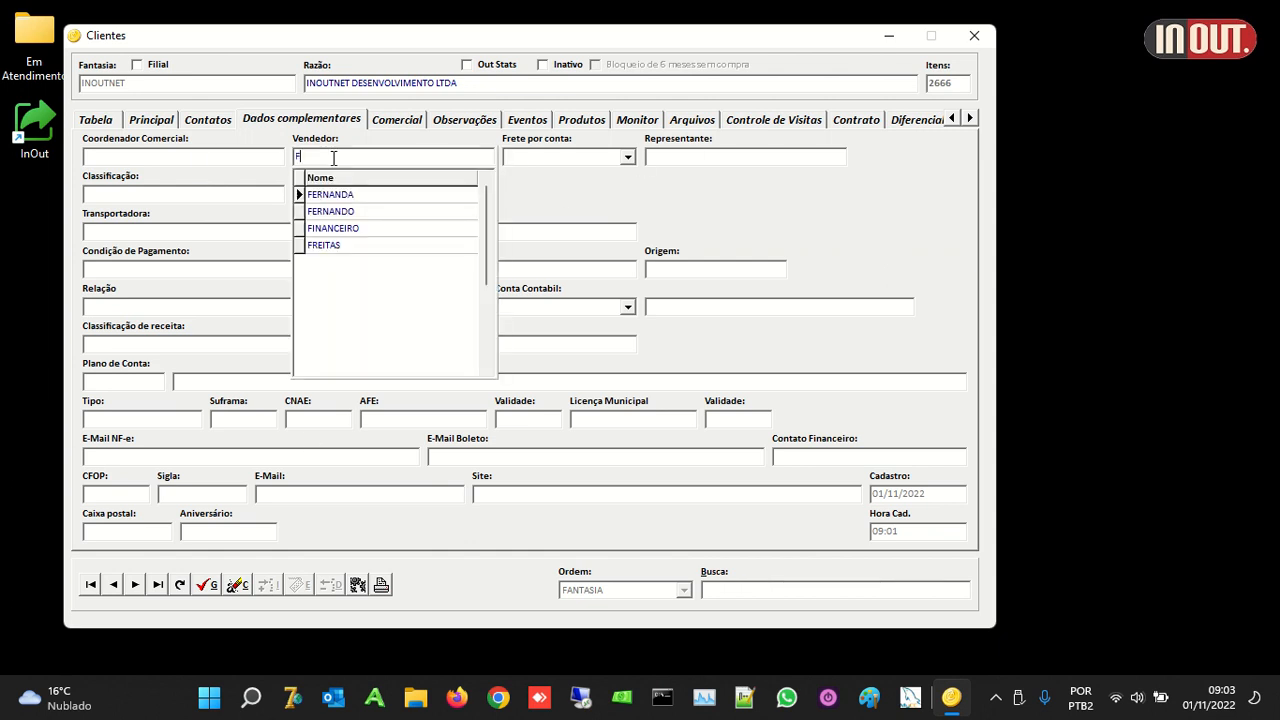
{"action": "key", "text": "Down"}
{"action": "key", "text": "Down"}
{"action": "key", "text": "Down"}
{"action": "key", "text": "Return"}
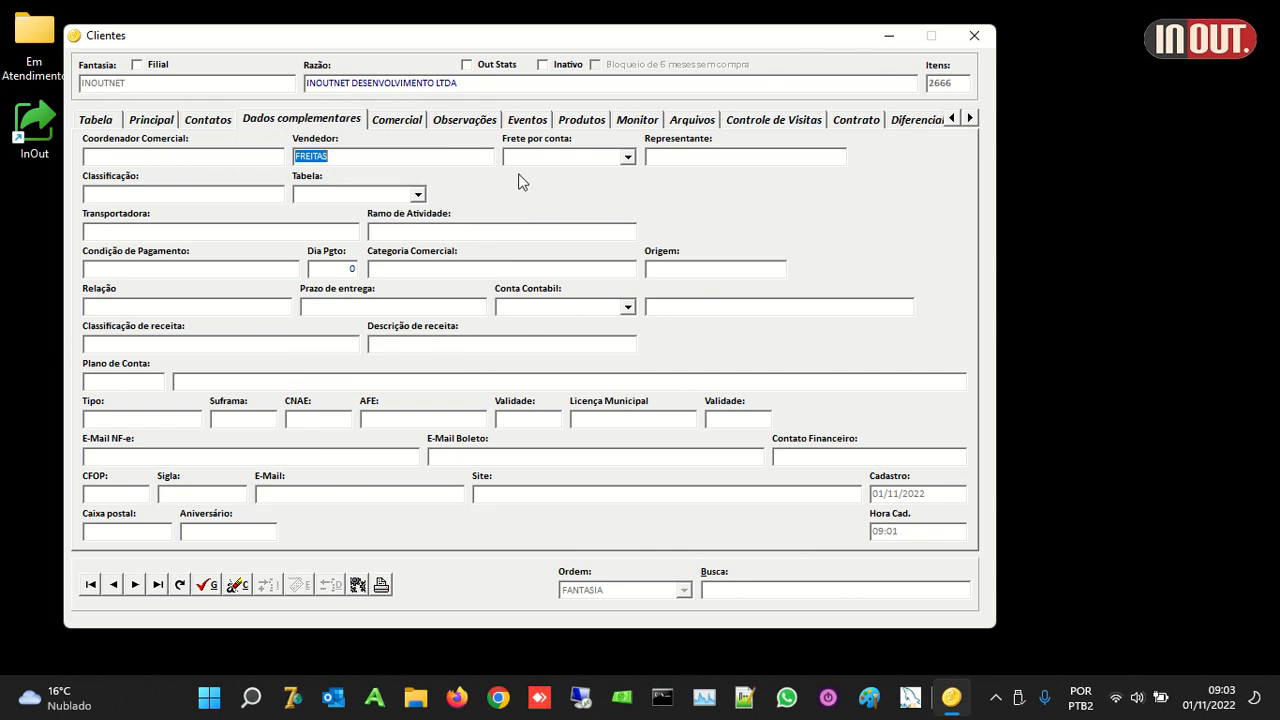
{"action": "left_click", "coordinate": [629, 158]}
{"action": "left_click", "coordinate": [583, 173]}
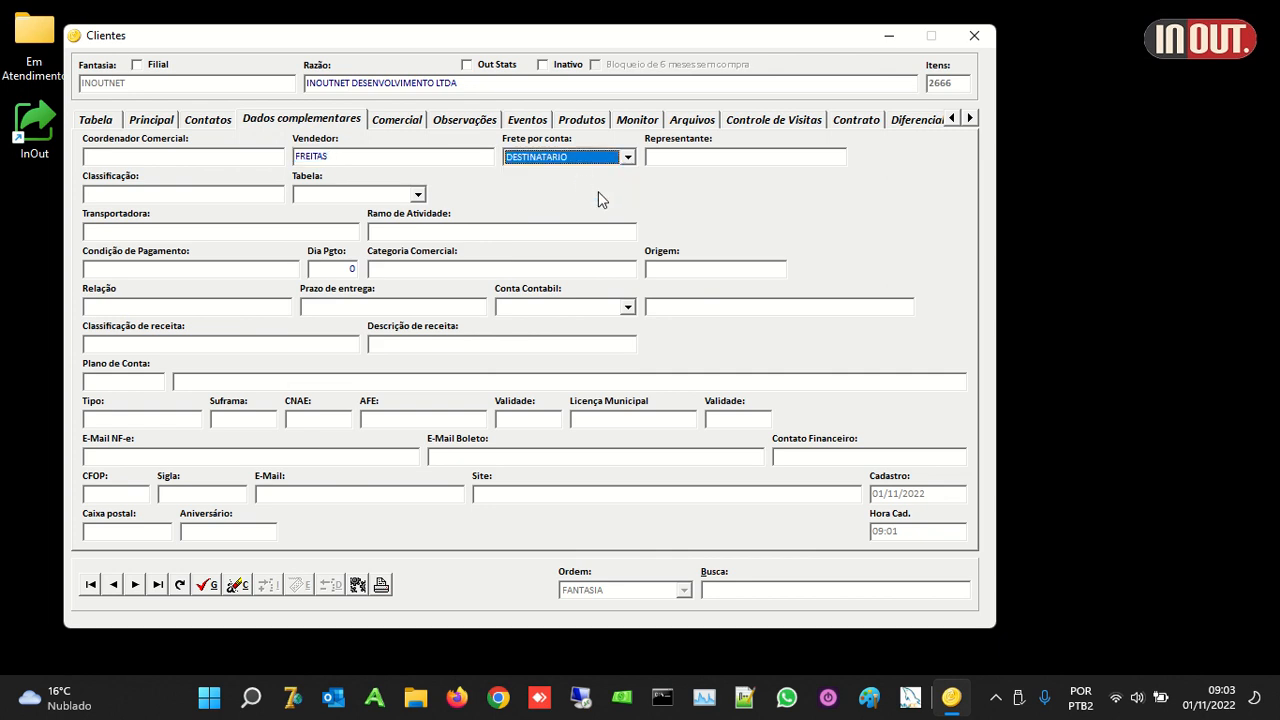
Step: Set the client classification to SISTEMAS
{"action": "left_click", "coordinate": [666, 158]}
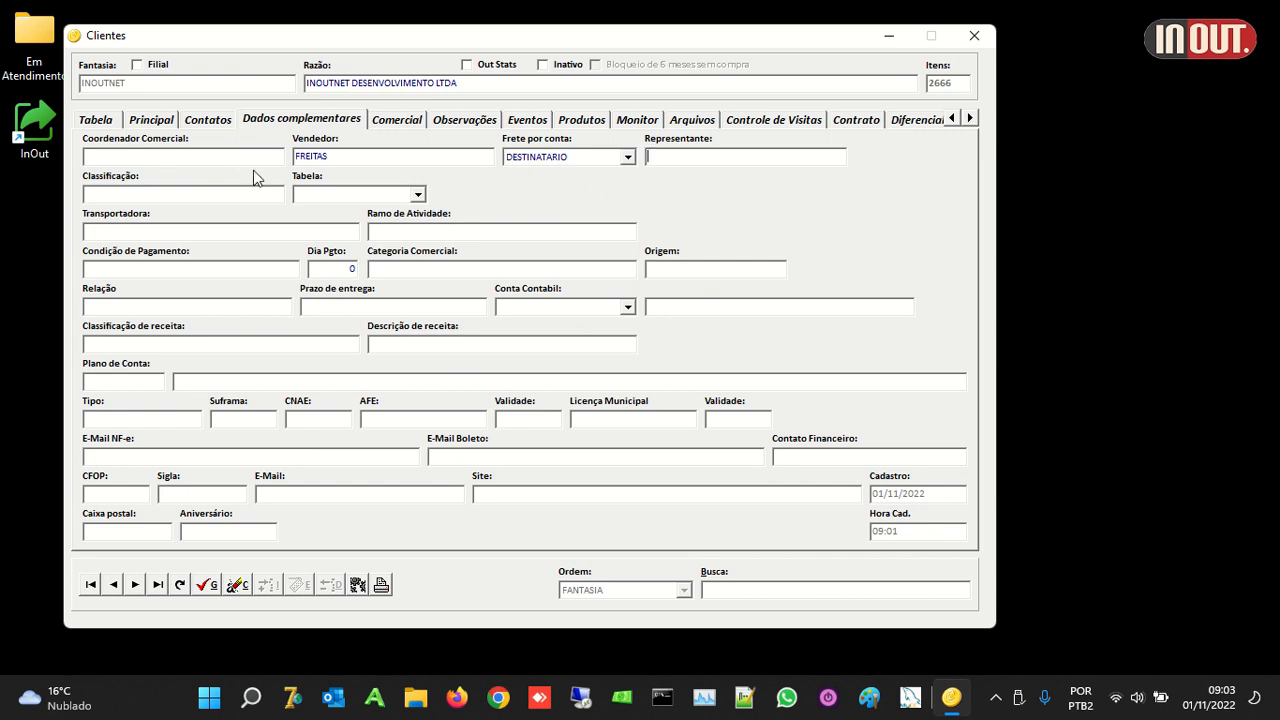
{"action": "left_click", "coordinate": [204, 157]}
{"action": "left_click", "coordinate": [199, 194]}
{"action": "type", "text": "D"}
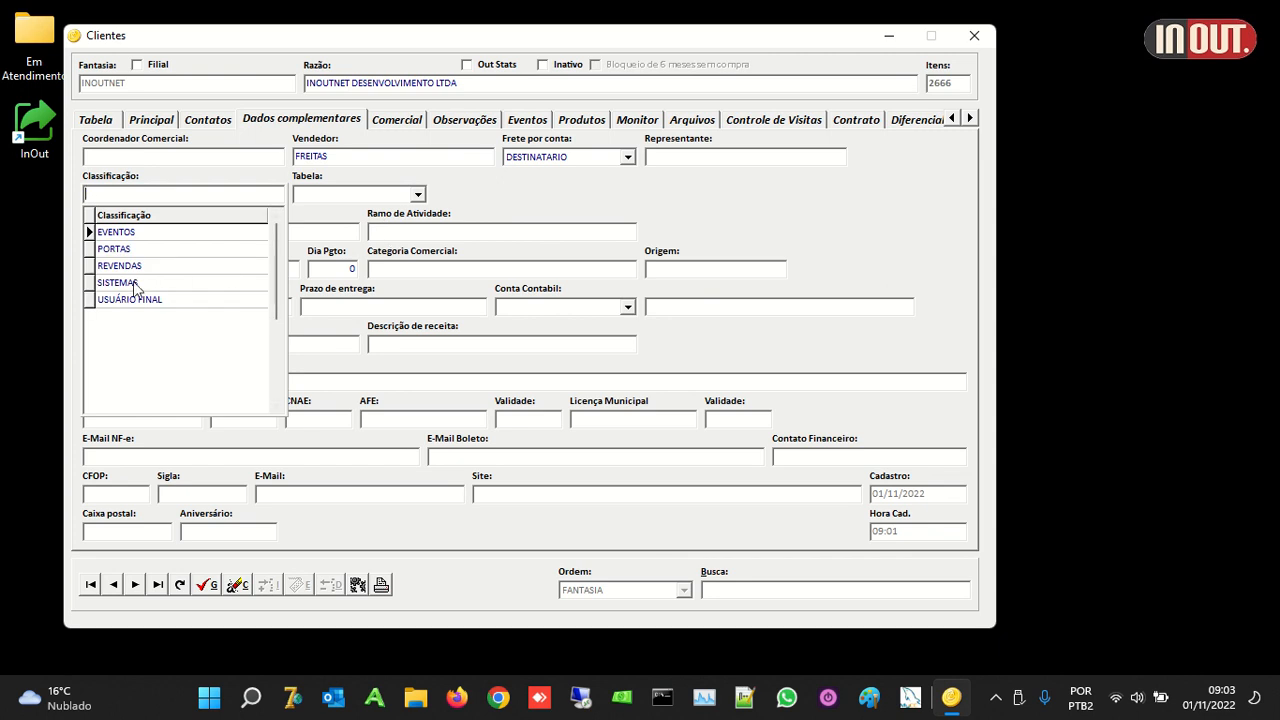
{"action": "left_click", "coordinate": [135, 284]}
{"action": "right_click", "coordinate": [176, 190]}
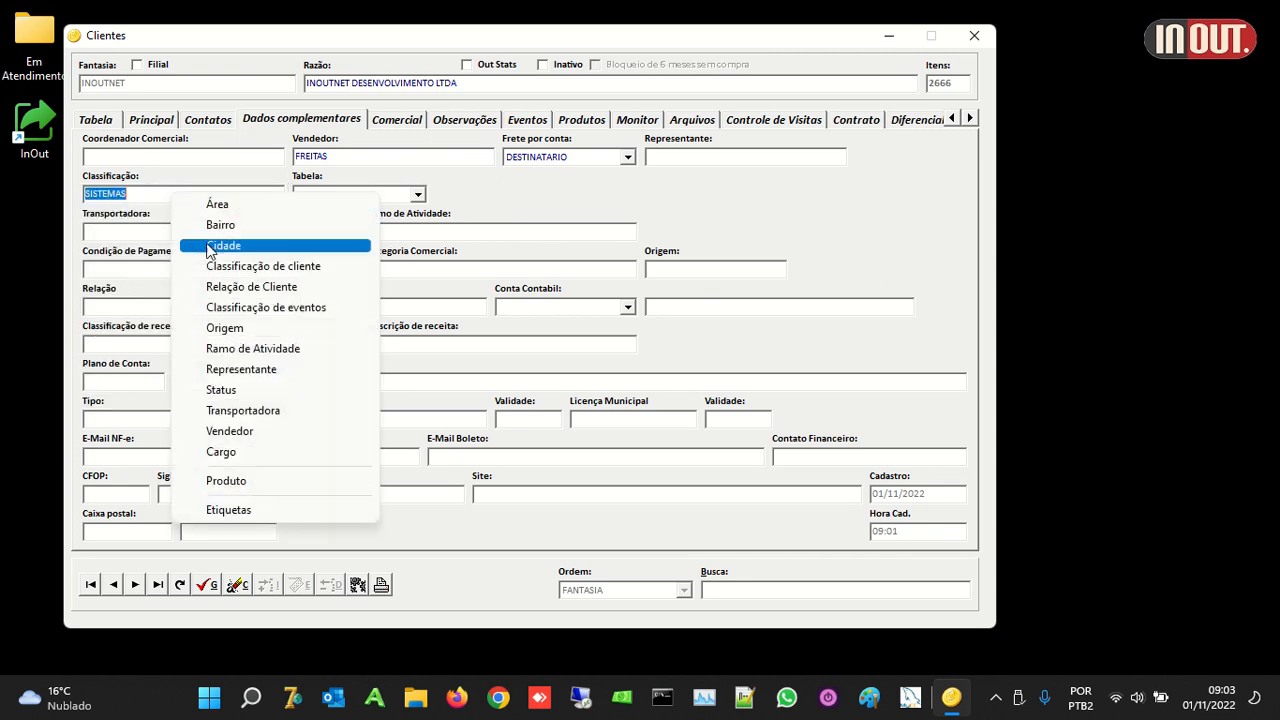
Step: Open the Classificação de cliente and Ramo de Atividade registers, placing both windows on the right
{"action": "left_click", "coordinate": [276, 267]}
{"action": "left_click_drag", "start_coordinate": [650, 212], "coordinate": [929, 138]}
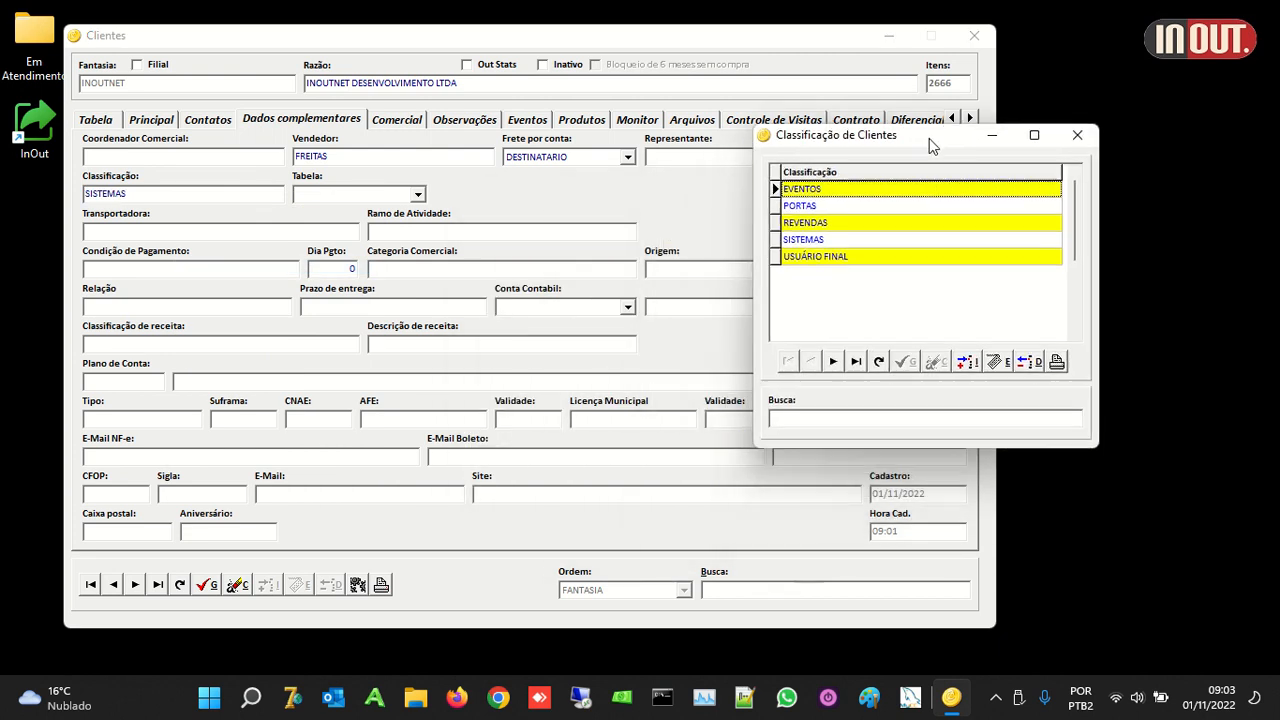
{"action": "right_click", "coordinate": [400, 232]}
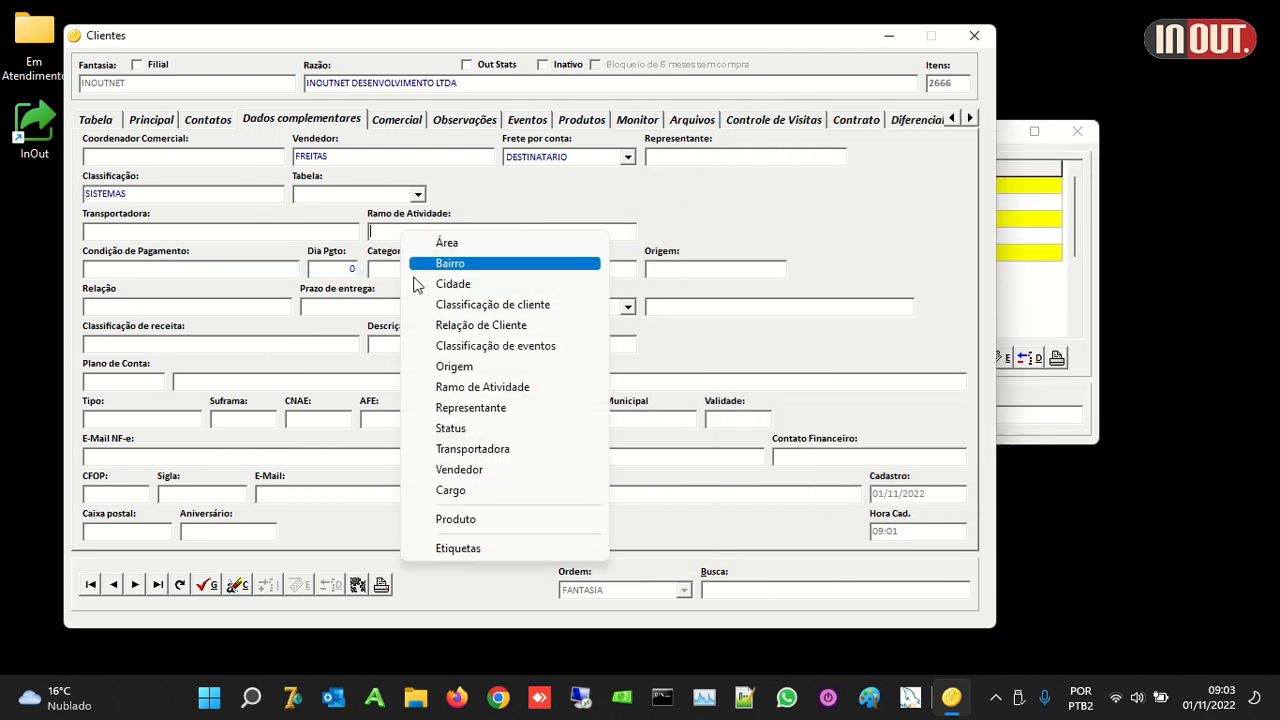
{"action": "left_click", "coordinate": [486, 388]}
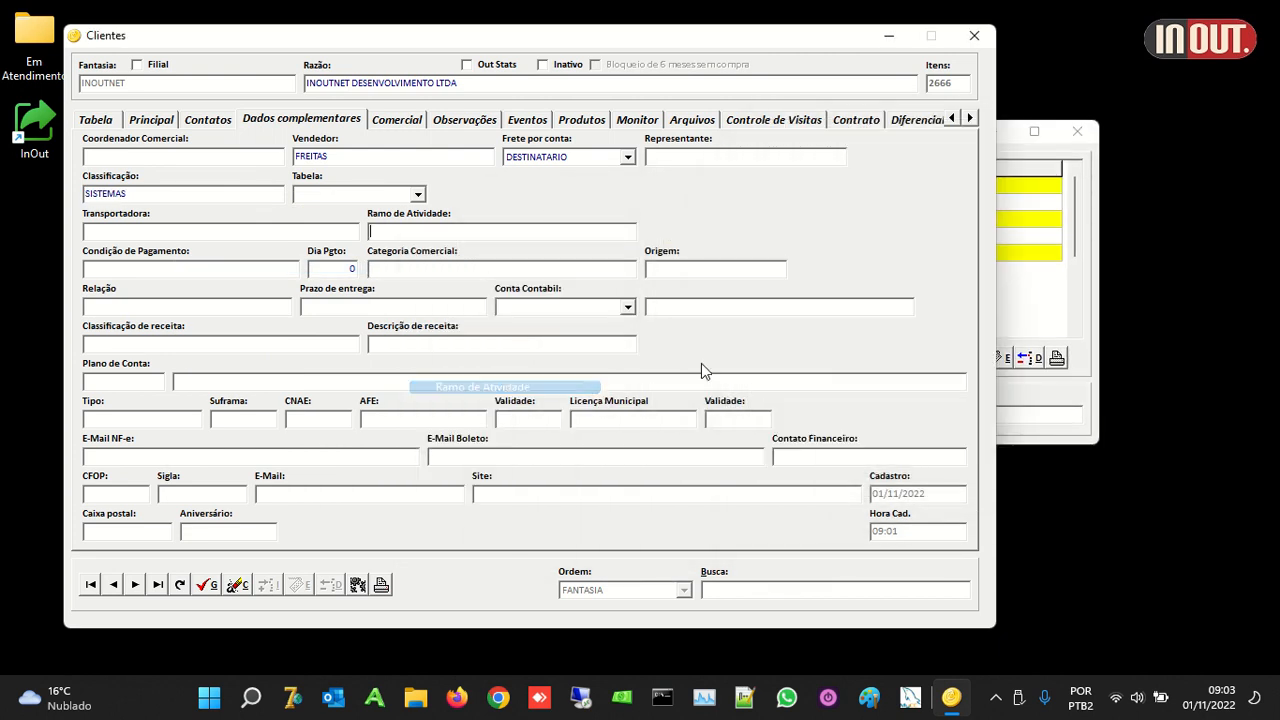
{"action": "left_click_drag", "start_coordinate": [640, 212], "coordinate": [1016, 296]}
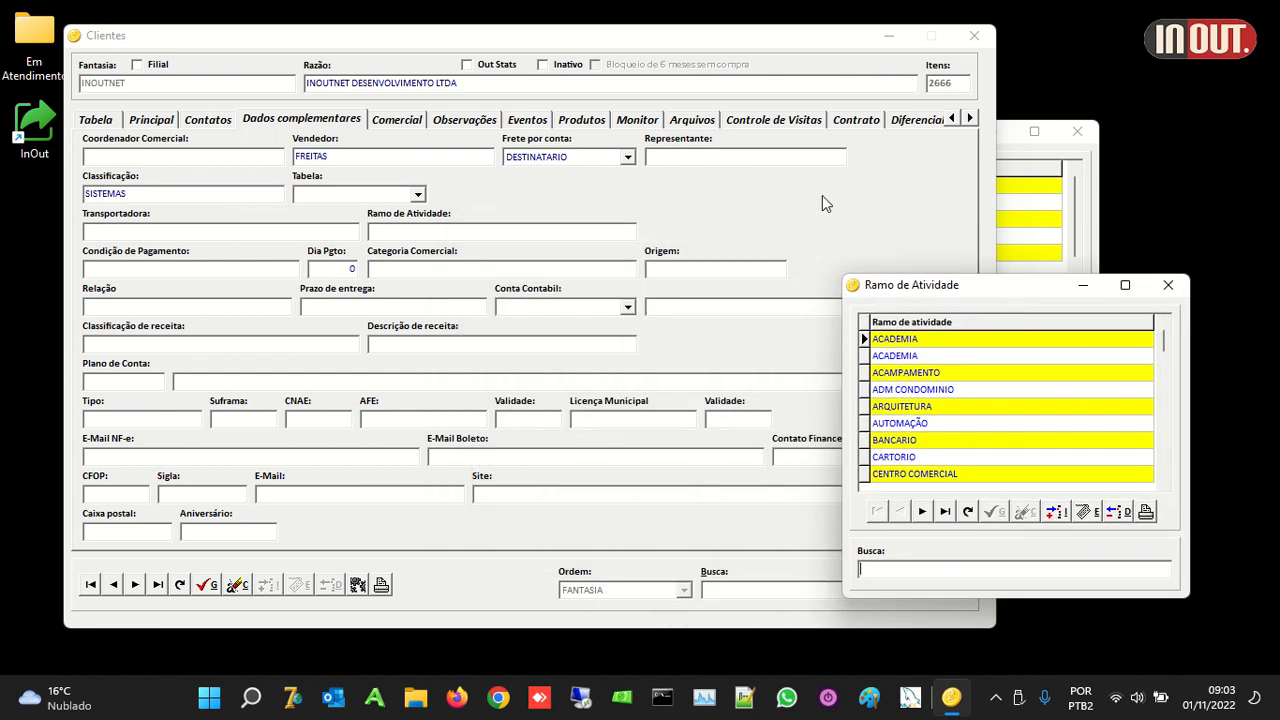
{"action": "left_click", "coordinate": [1096, 244]}
Step: Browse the Arquivos > Auxiliares submenus in the main InOut menu
{"action": "left_click", "coordinate": [1218, 42]}
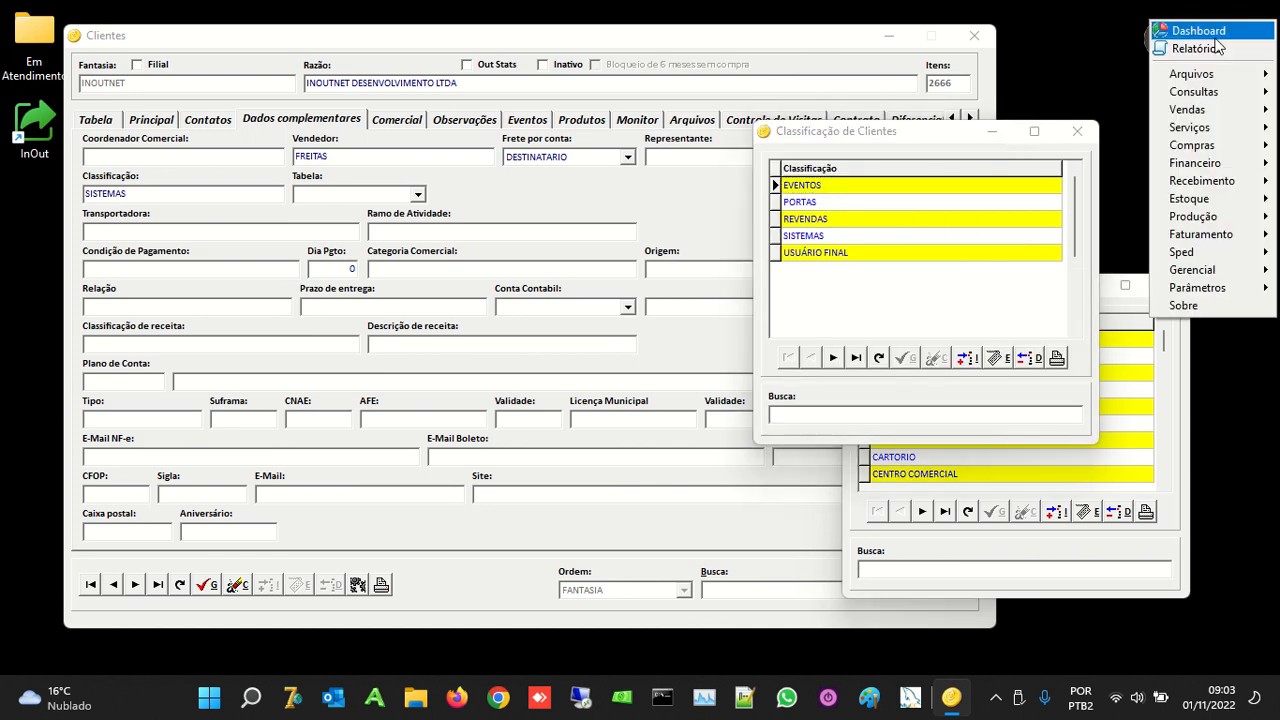
{"action": "mouse_move", "coordinate": [1195, 74]}
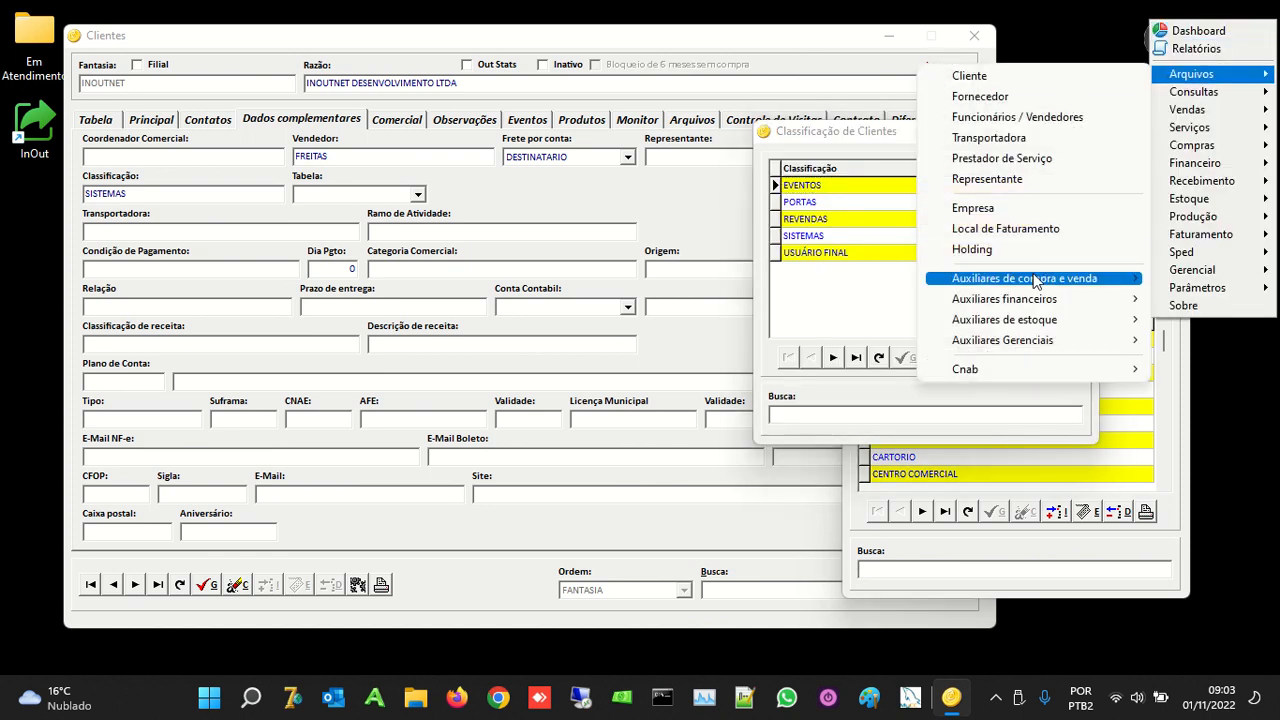
{"action": "mouse_move", "coordinate": [1035, 283]}
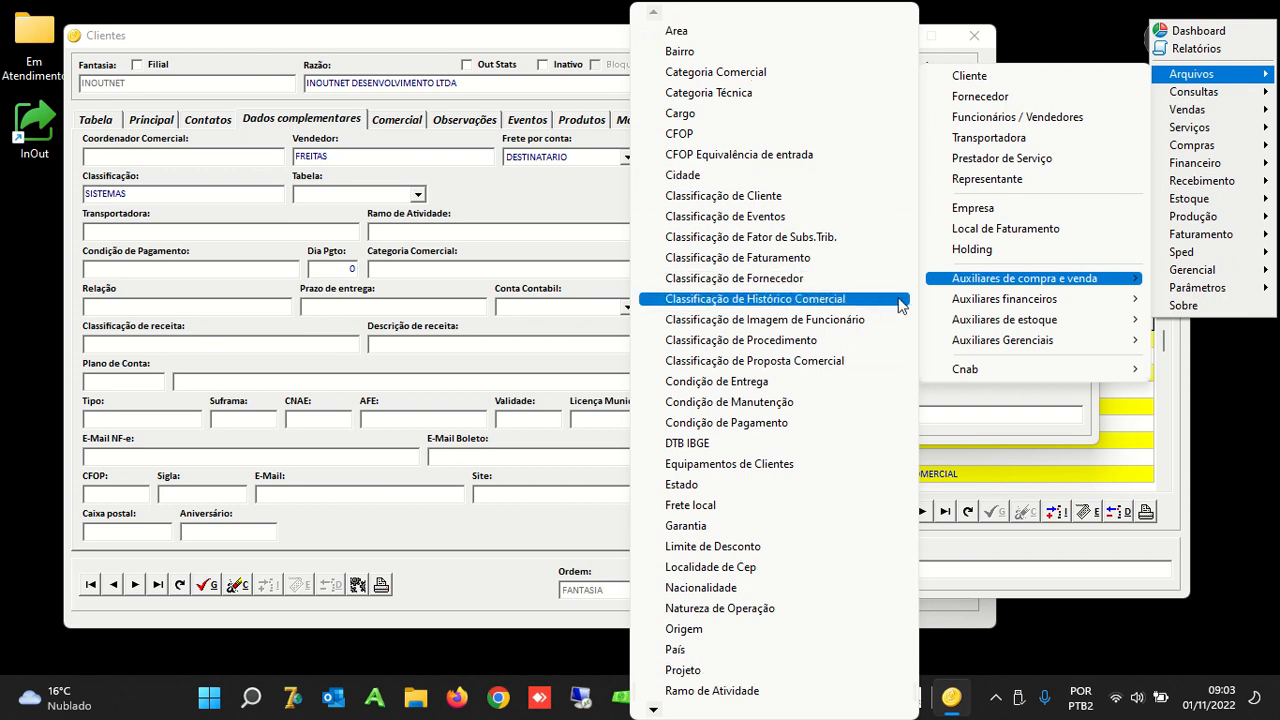
{"action": "mouse_move", "coordinate": [953, 305]}
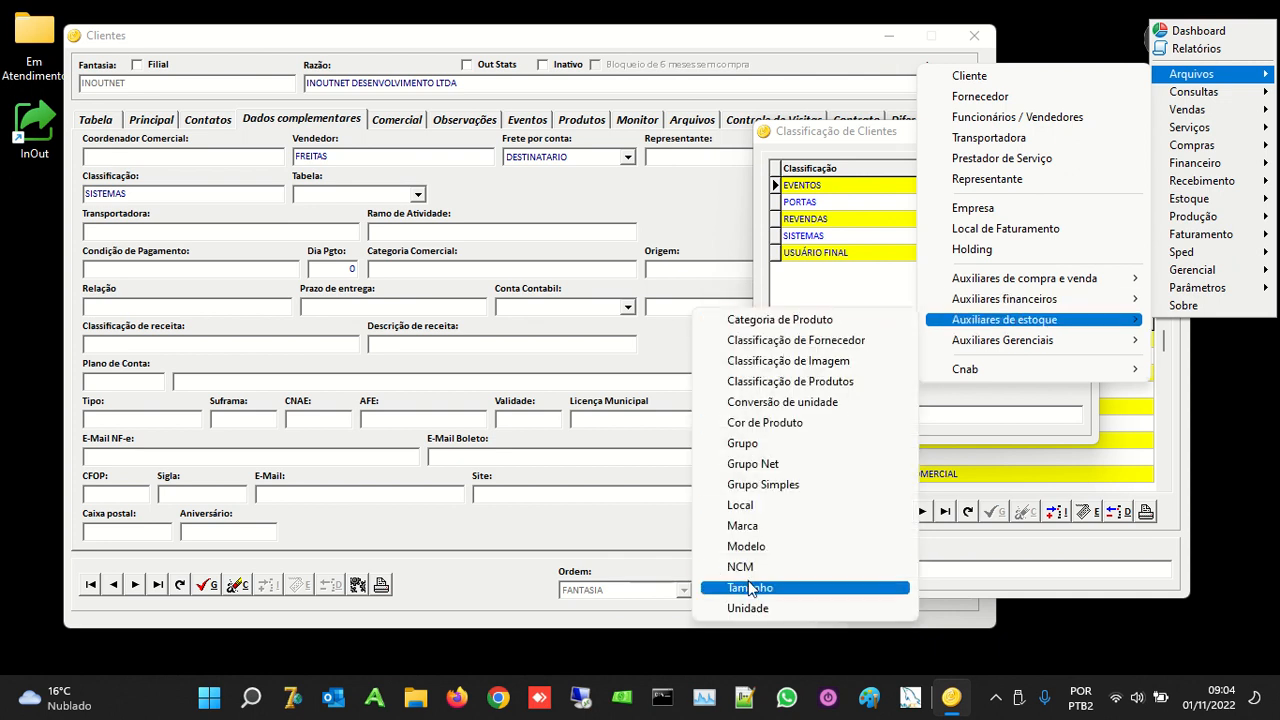
{"action": "mouse_move", "coordinate": [985, 340]}
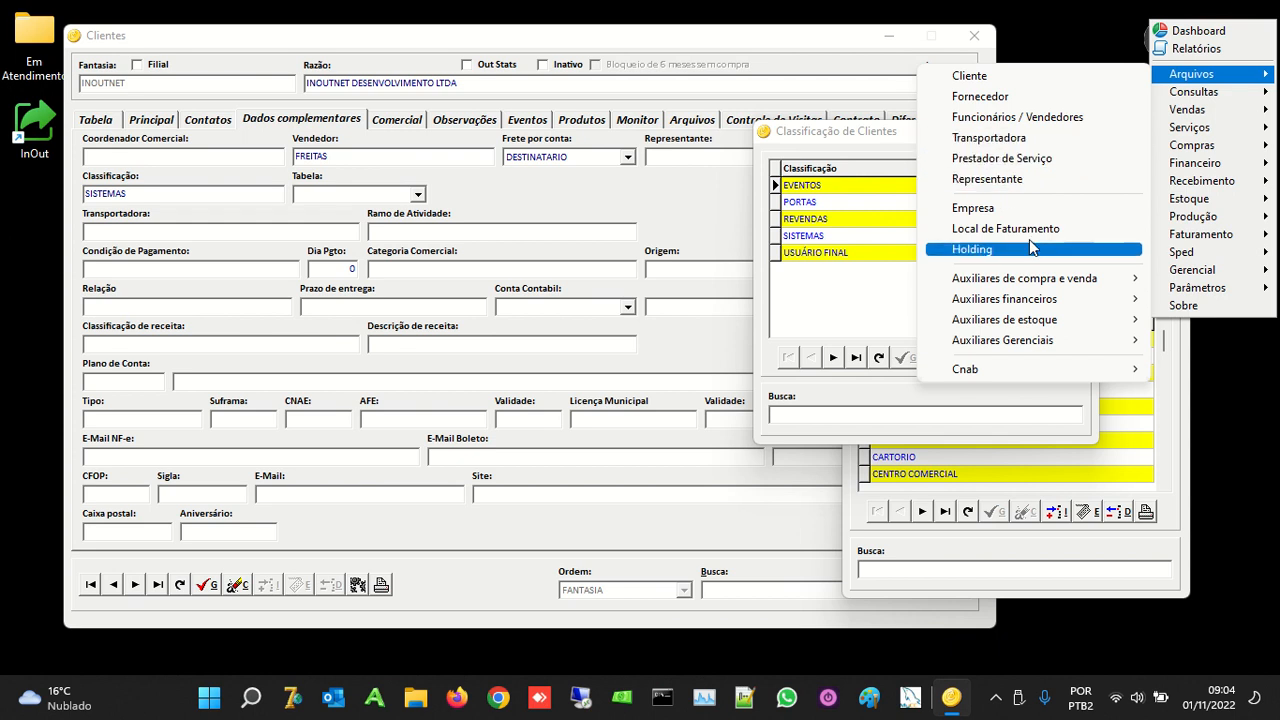
Step: Dismiss the menu and close the Classificação de Clientes and Ramo de Atividade windows
{"action": "left_click", "coordinate": [912, 140]}
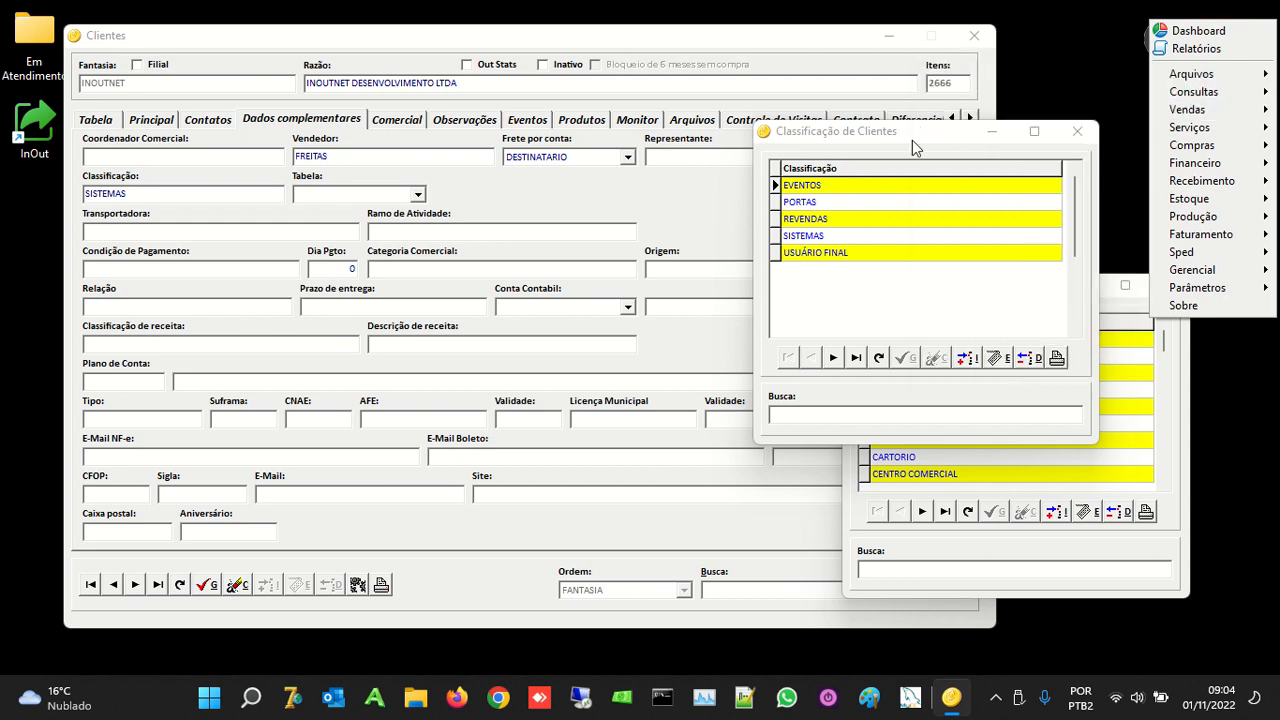
{"action": "left_click", "coordinate": [1077, 131]}
{"action": "left_click", "coordinate": [1167, 287]}
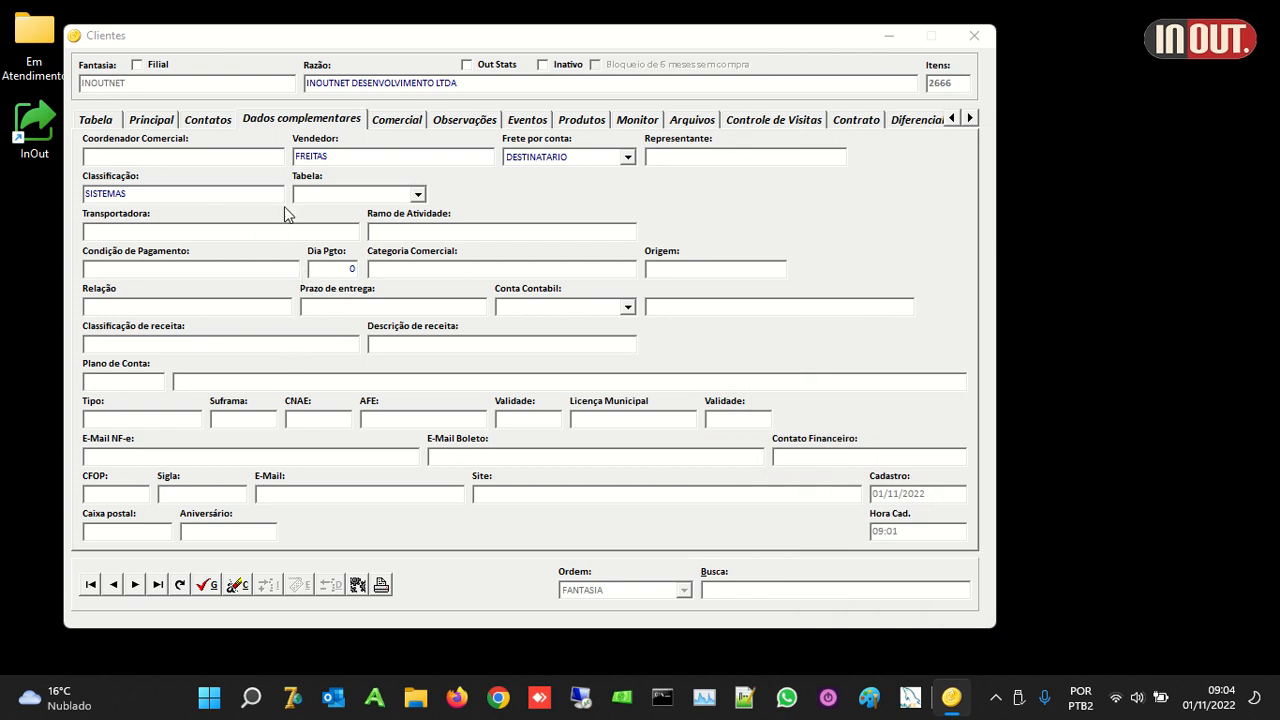
Step: Check the NF-e e-mail, site and e-mail fields, then review the Comercial section
{"action": "left_click", "coordinate": [122, 462]}
{"action": "left_click", "coordinate": [479, 494]}
{"action": "left_click", "coordinate": [378, 500]}
{"action": "left_click", "coordinate": [403, 120]}
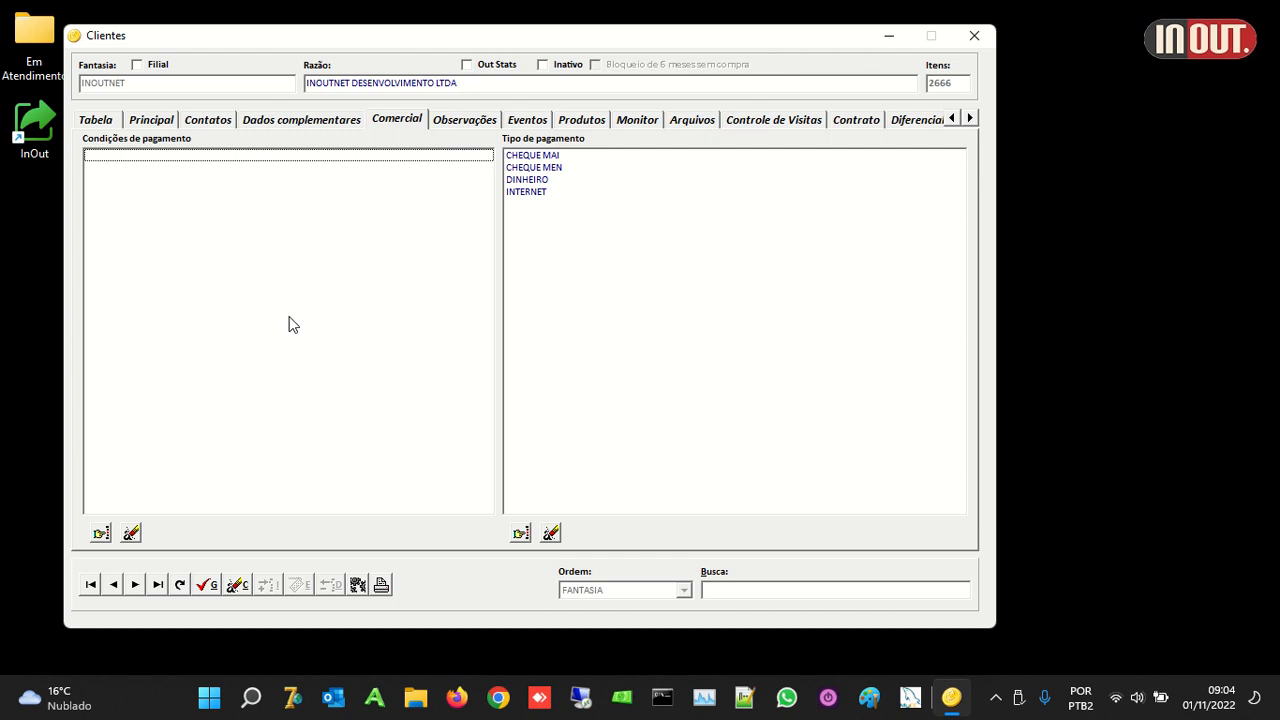
{"action": "left_click", "coordinate": [274, 121]}
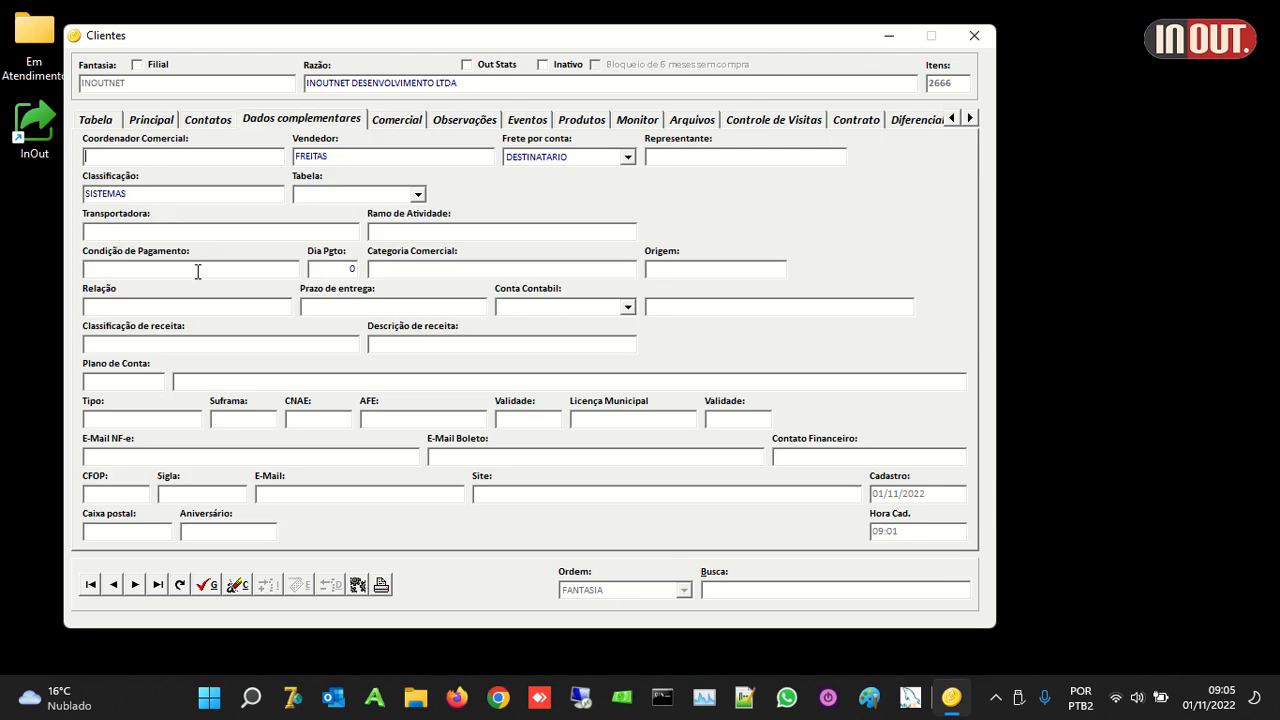
{"action": "left_click", "coordinate": [395, 124]}
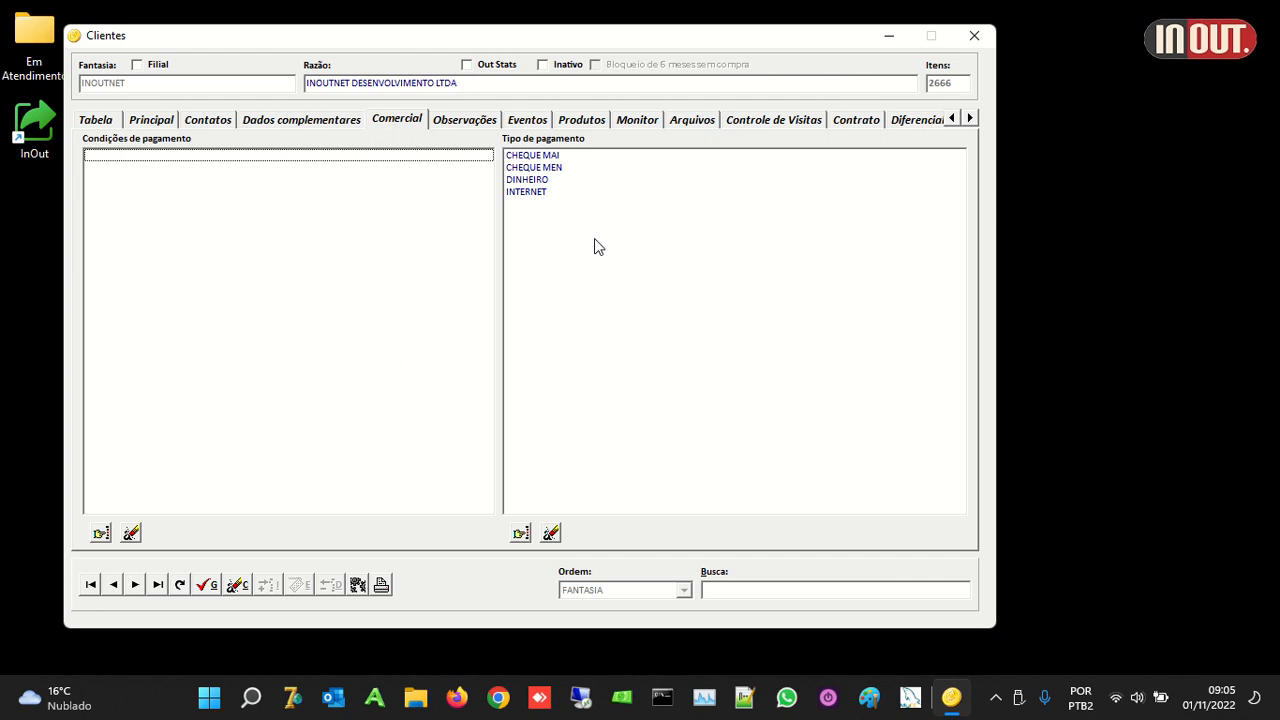
Step: Look through the Observação, Adicionais and Para a NF-e boxes, then show the empty Eventos list
{"action": "left_click", "coordinate": [462, 122]}
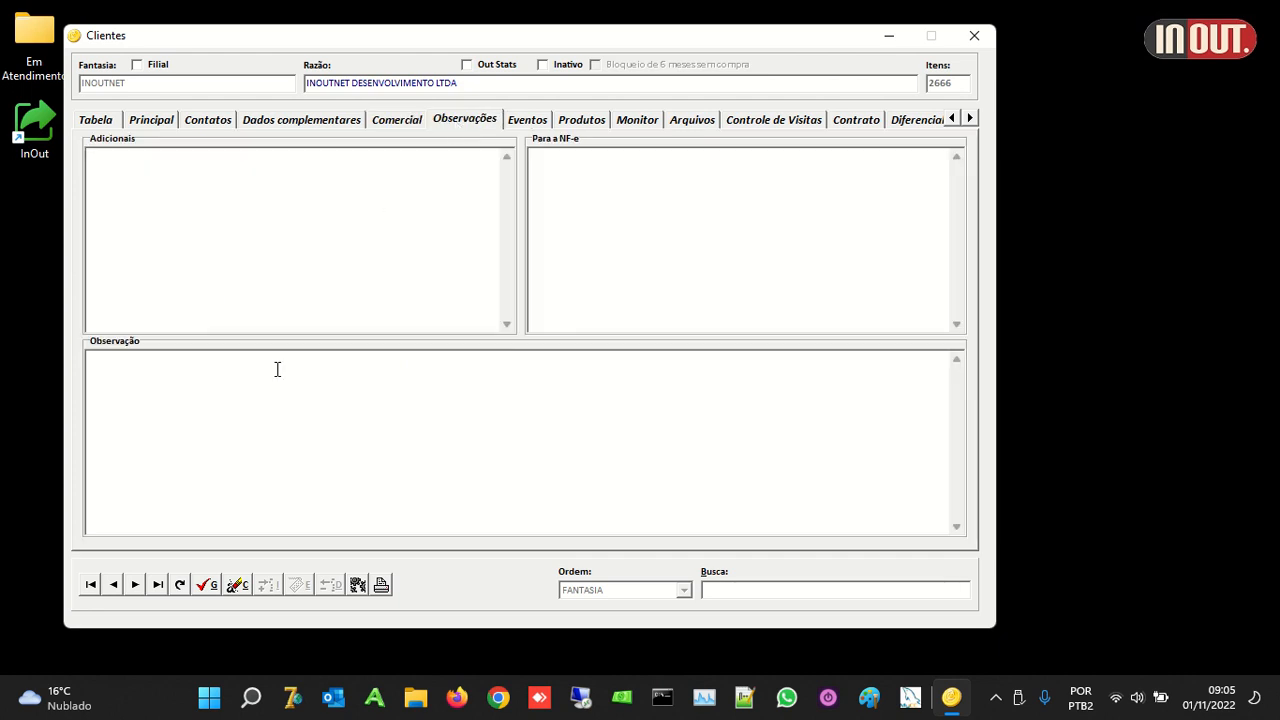
{"action": "left_click", "coordinate": [170, 425]}
{"action": "left_click", "coordinate": [270, 196]}
{"action": "left_click", "coordinate": [726, 240]}
{"action": "left_click", "coordinate": [530, 120]}
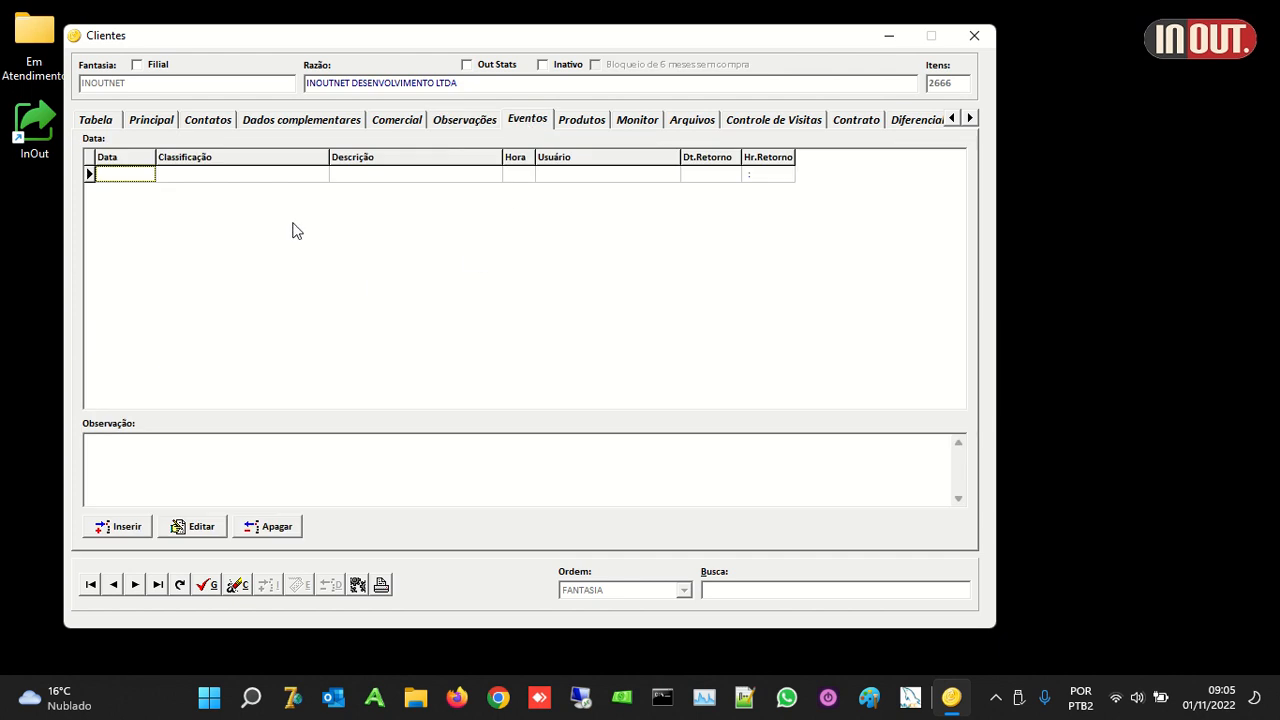
Step: Start a new INOUTNET event dated 01/11/2022 09:05 and bring up Classificação register shortcuts
{"action": "left_click", "coordinate": [126, 527]}
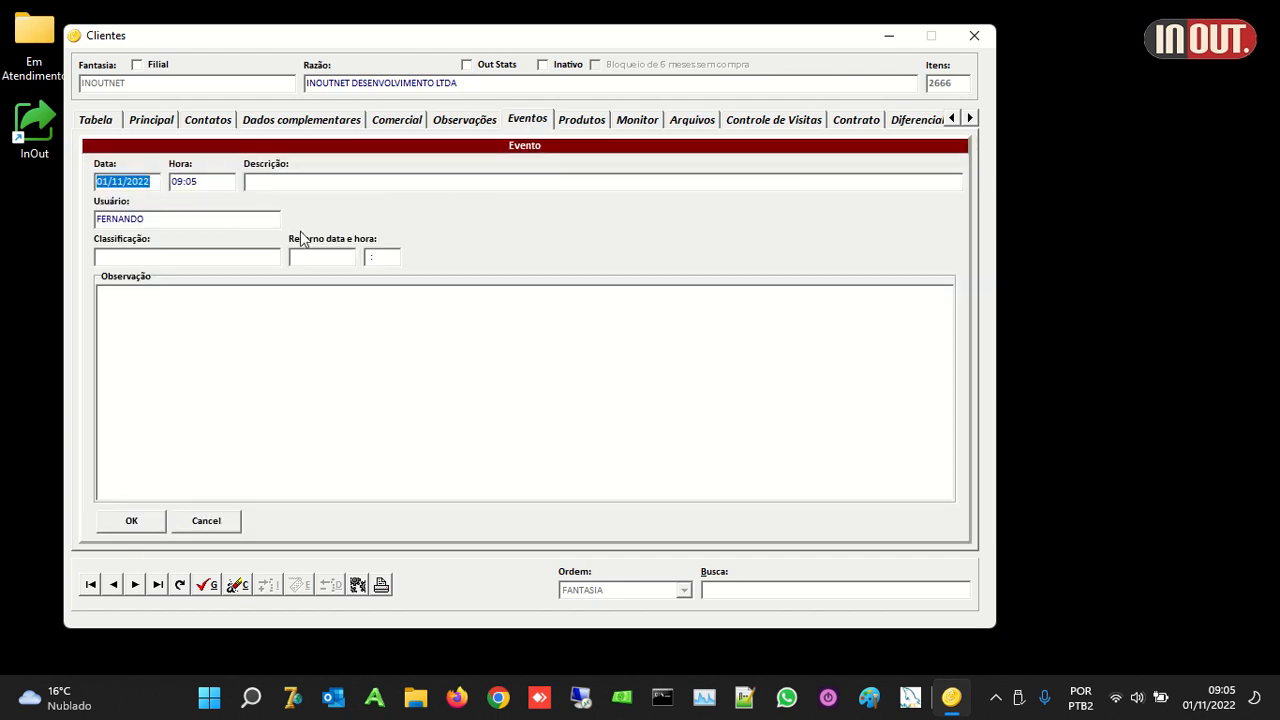
{"action": "left_click", "coordinate": [139, 260]}
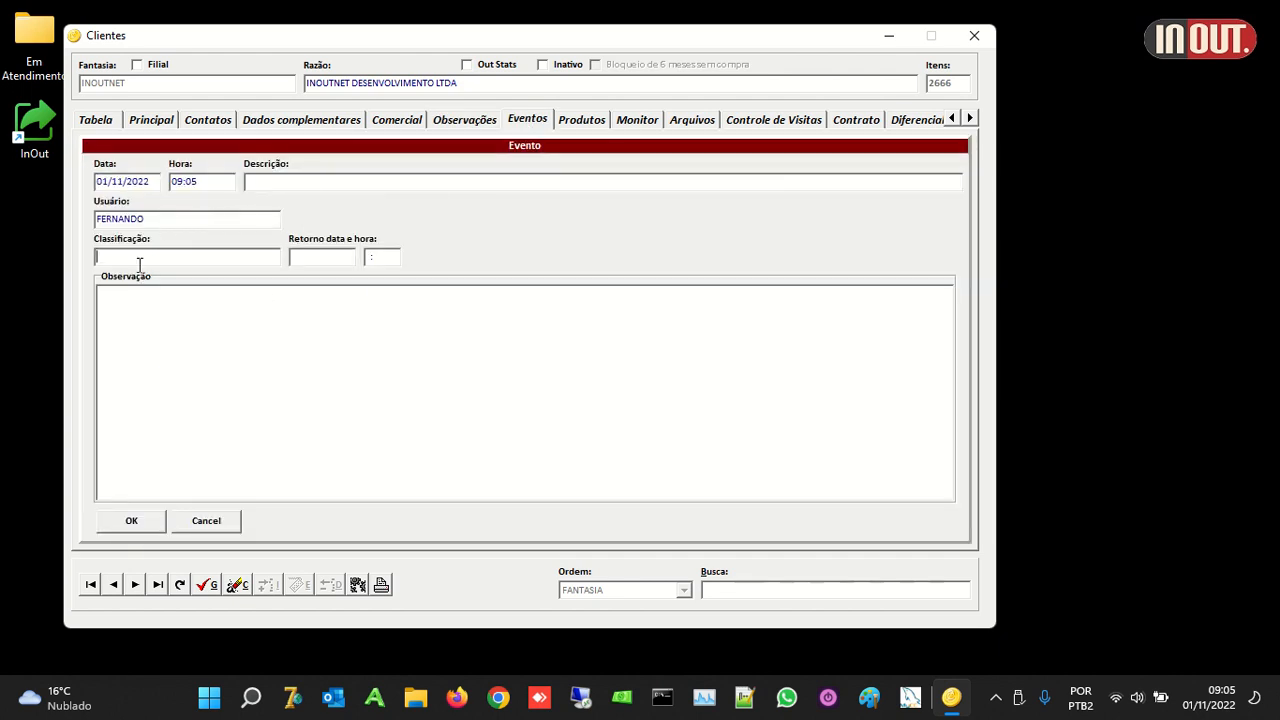
{"action": "type", "text": "F"}
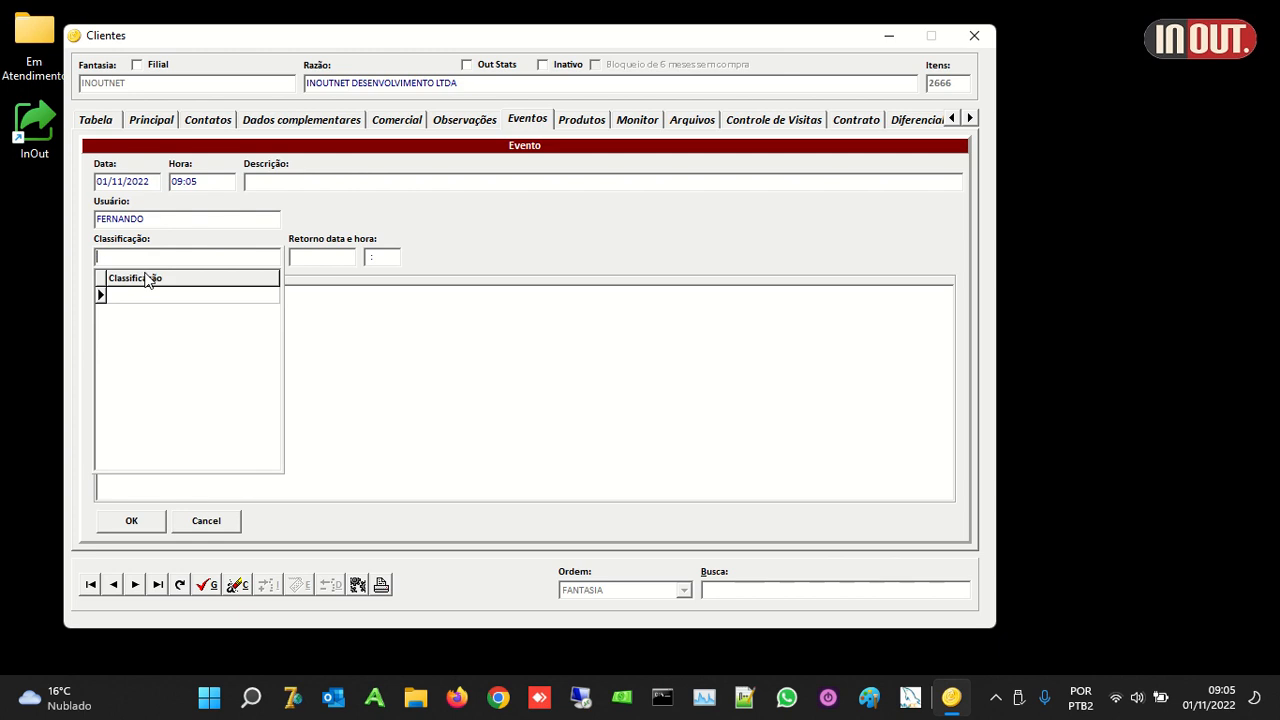
{"action": "right_click", "coordinate": [147, 256]}
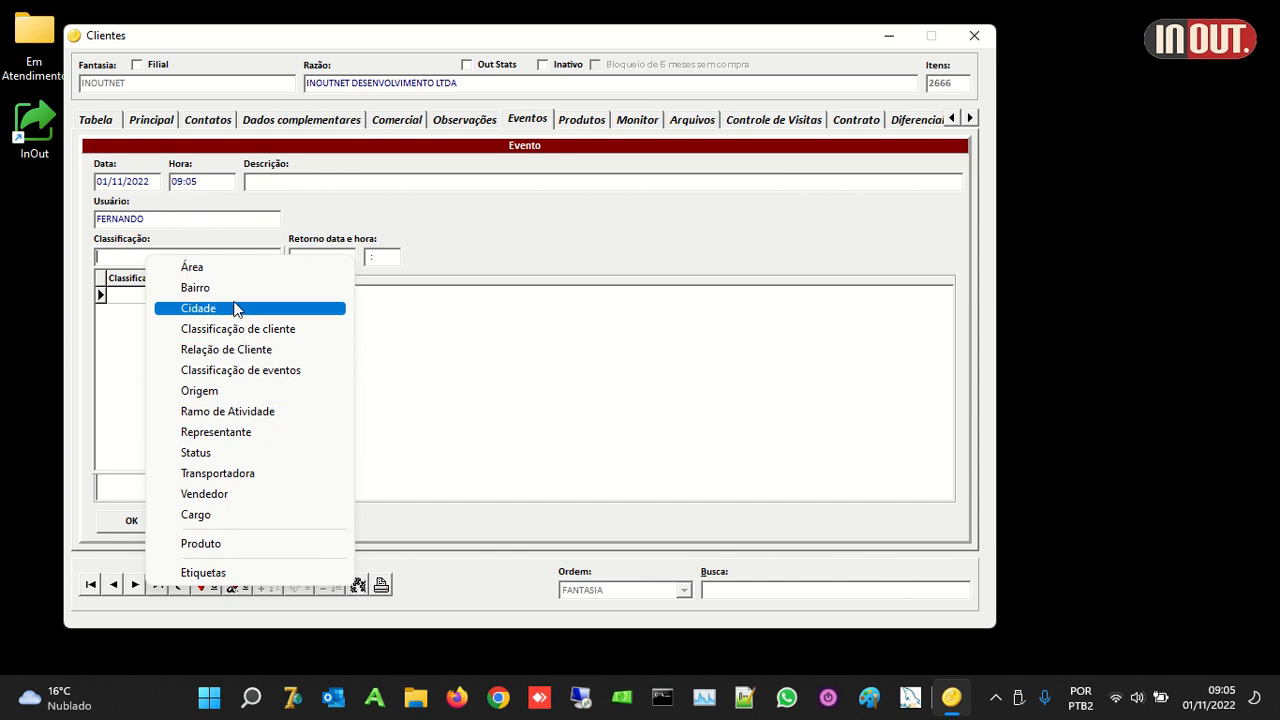
Step: In the event classification register, add PRÉ VENDA and COTAÇÃO
{"action": "left_click", "coordinate": [265, 371]}
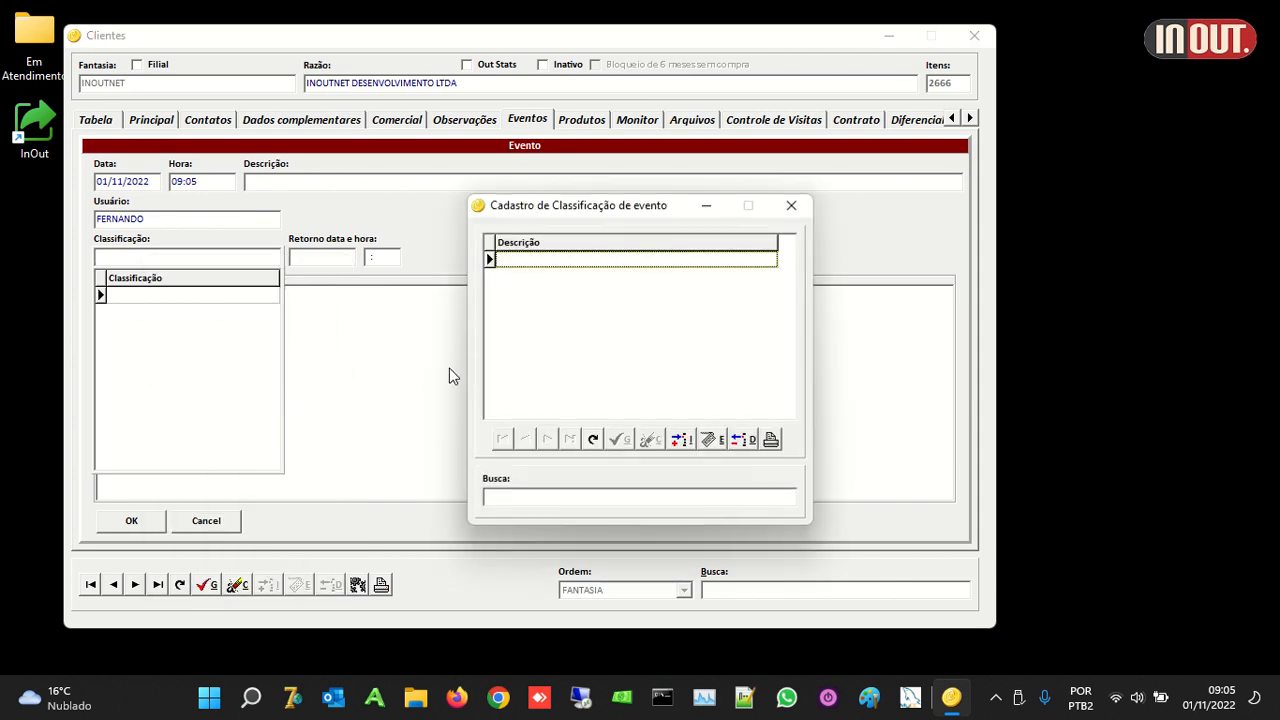
{"action": "left_click", "coordinate": [681, 440]}
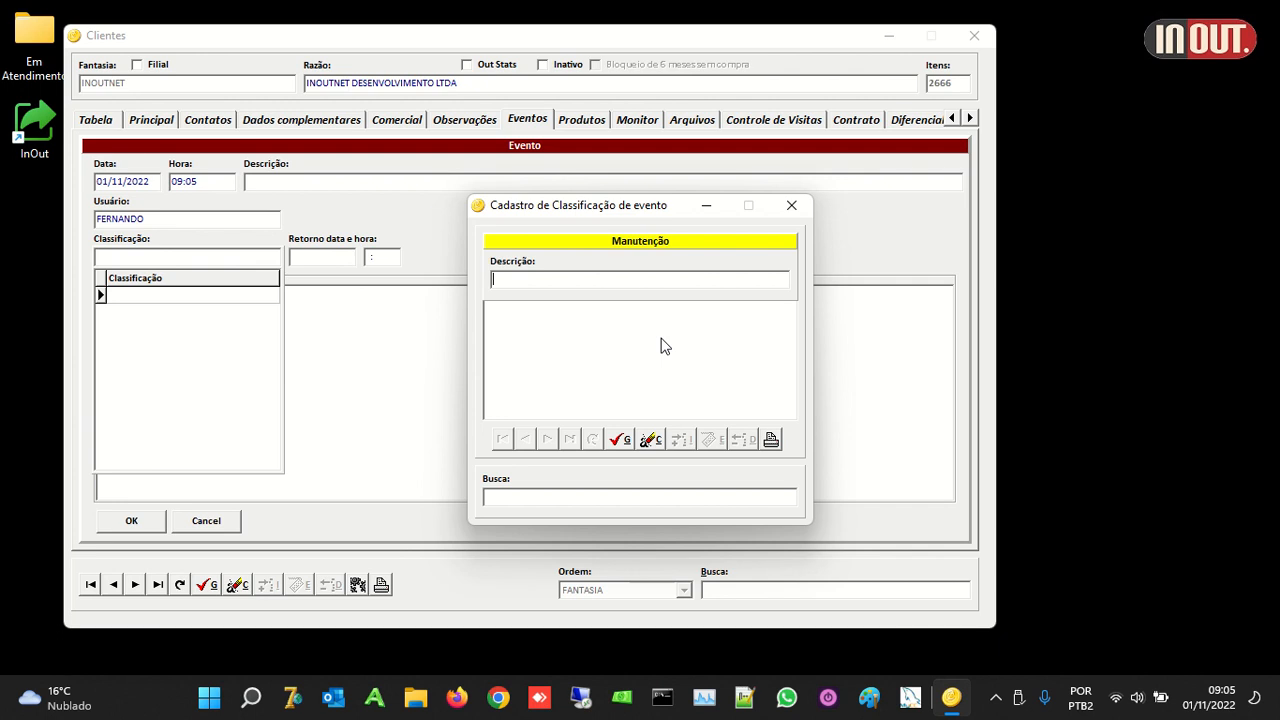
{"action": "type", "text": "R"}
{"action": "type", "text": "PRÉ"}
{"action": "type", "text": " VENDA"}
{"action": "left_click", "coordinate": [618, 447]}
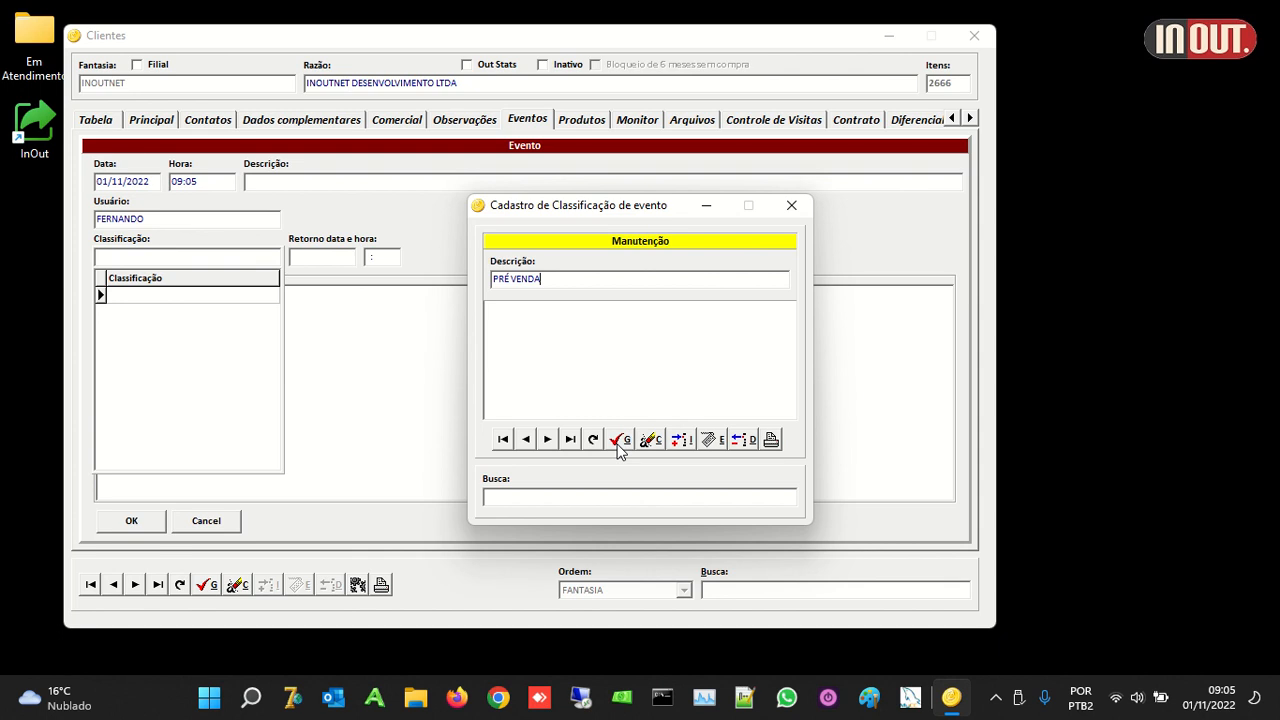
{"action": "left_click", "coordinate": [681, 443]}
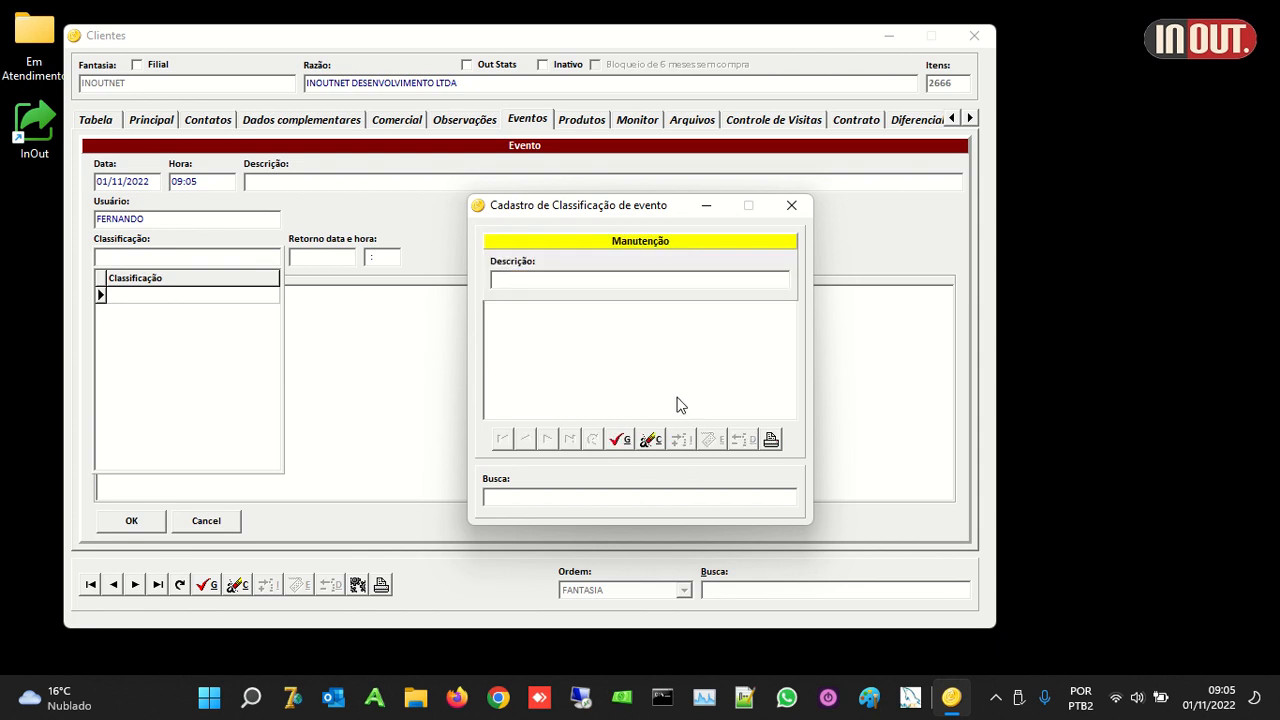
{"action": "type", "text": "COTAÇÃO"}
{"action": "left_click", "coordinate": [625, 445]}
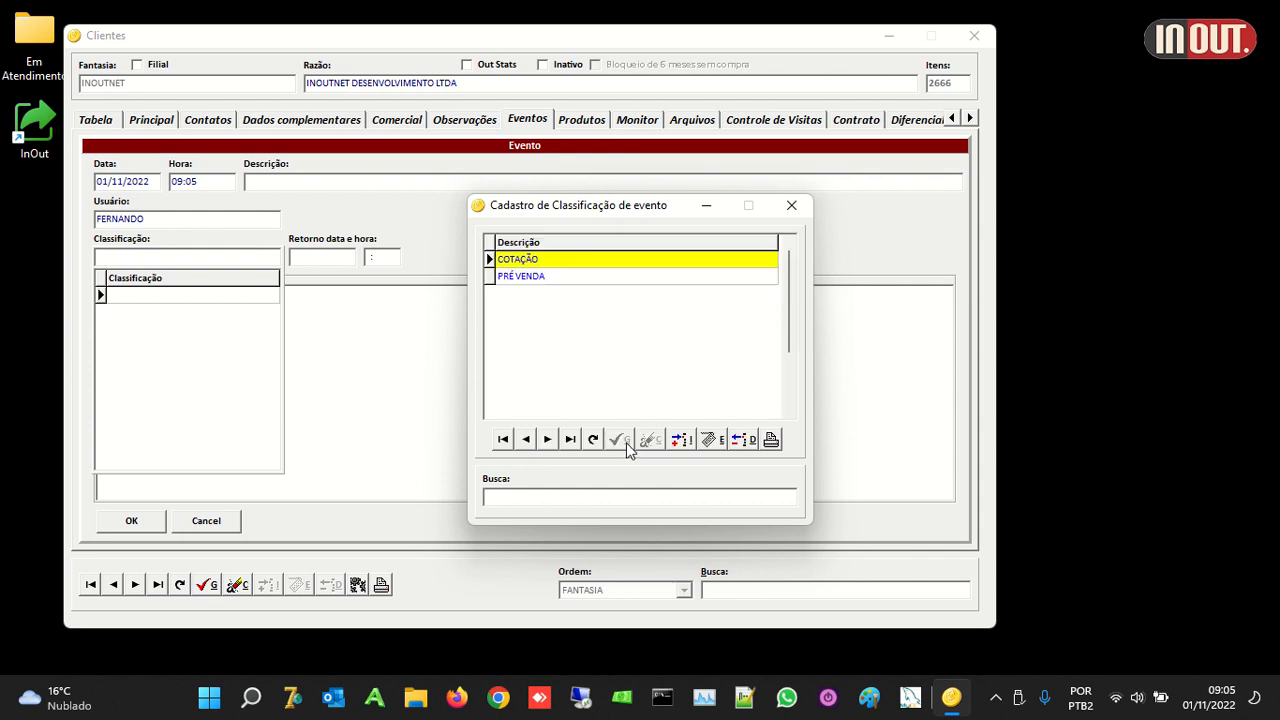
Step: Add the classification SOLICITAÇÃO DE FICHA CADASTRAL and close the register
{"action": "left_click", "coordinate": [686, 450]}
{"action": "type", "text": "SOLICI"}
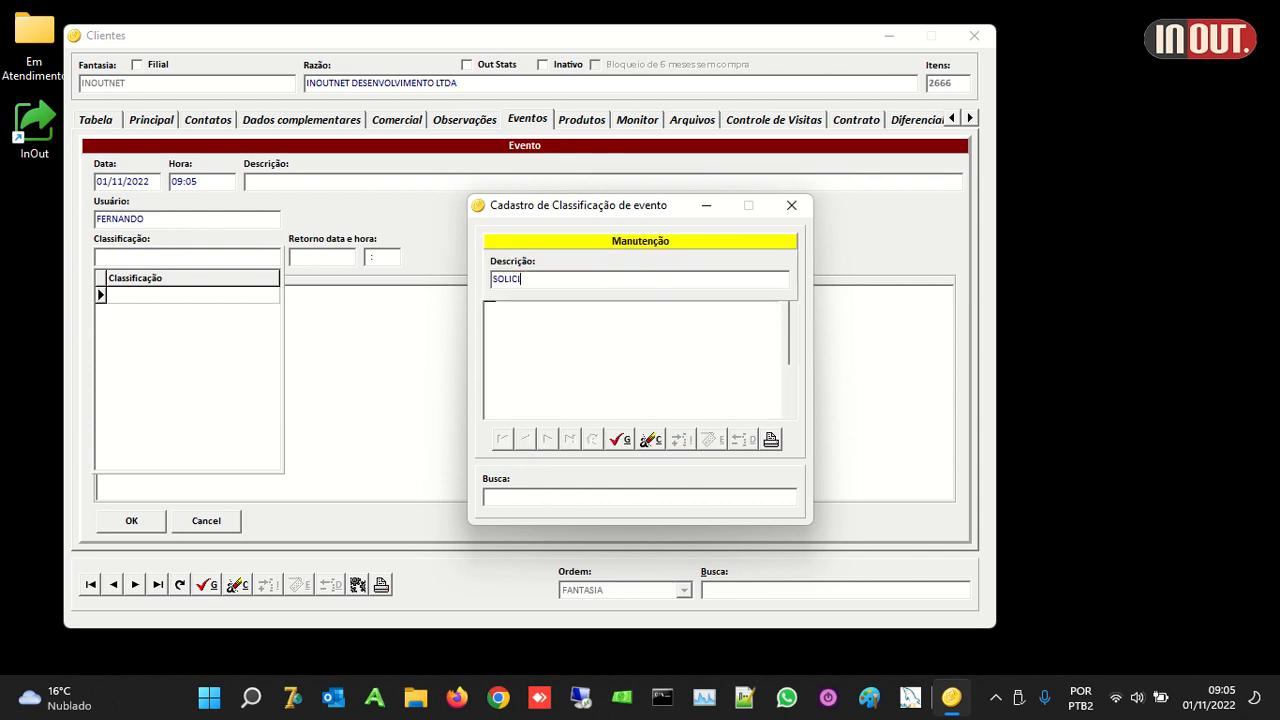
{"action": "type", "text": "TAÇÃO DE C"}
{"action": "key", "text": "BackSpace"}
{"action": "key", "text": "BackSpace"}
{"action": "key", "text": "BackSpace"}
{"action": "key", "text": "BackSpace"}
{"action": "key", "text": "BackSpace"}
{"action": "key", "text": "BackSpace"}
{"action": "type", "text": "FICHA CADASTRAL"}
{"action": "key", "text": "Left"}
{"action": "key", "text": "Left"}
{"action": "key", "text": "Left"}
{"action": "key", "text": "Left"}
{"action": "key", "text": "Left"}
{"action": "key", "text": "Left"}
{"action": "key", "text": "Left"}
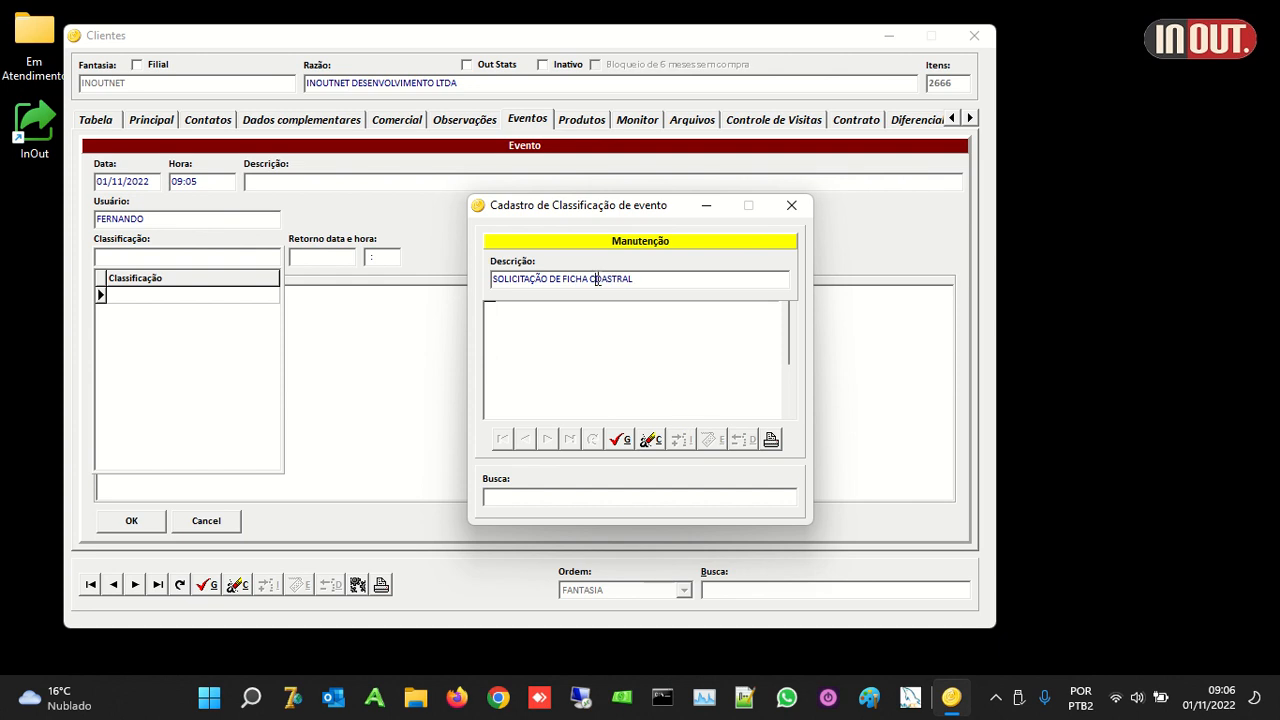
{"action": "type", "text": "A"}
{"action": "left_click", "coordinate": [619, 441]}
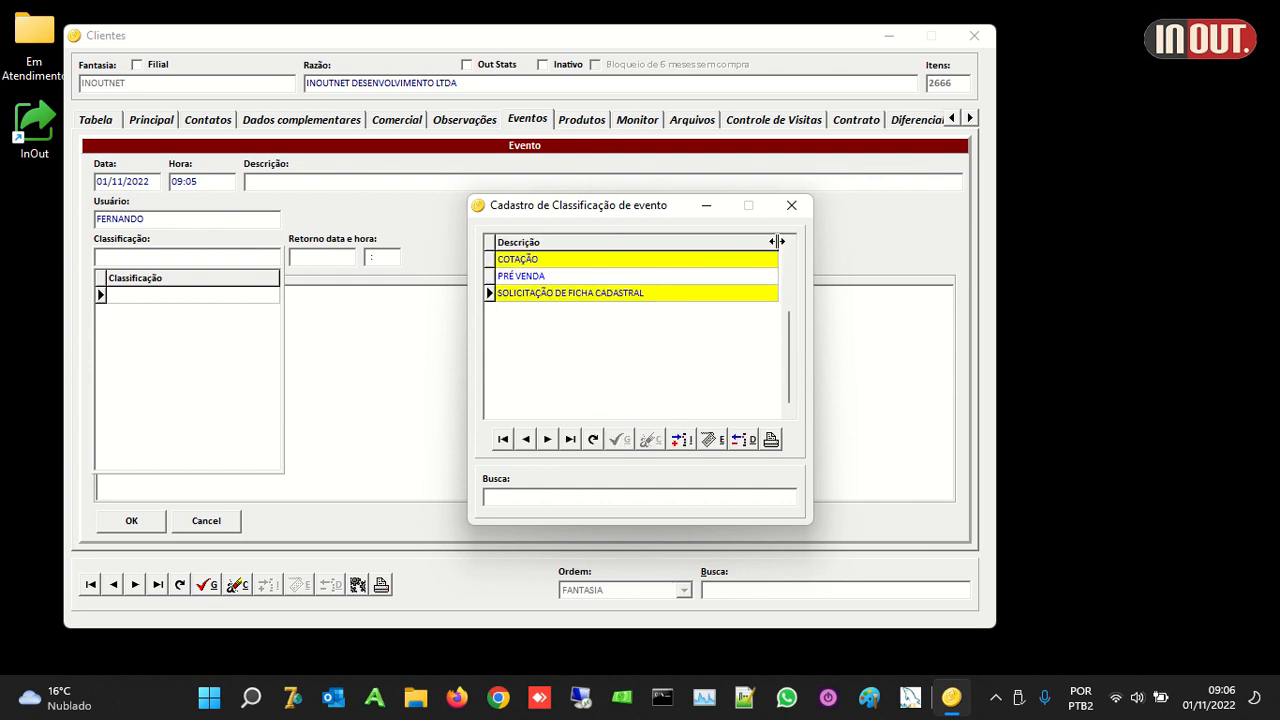
{"action": "left_click", "coordinate": [791, 205]}
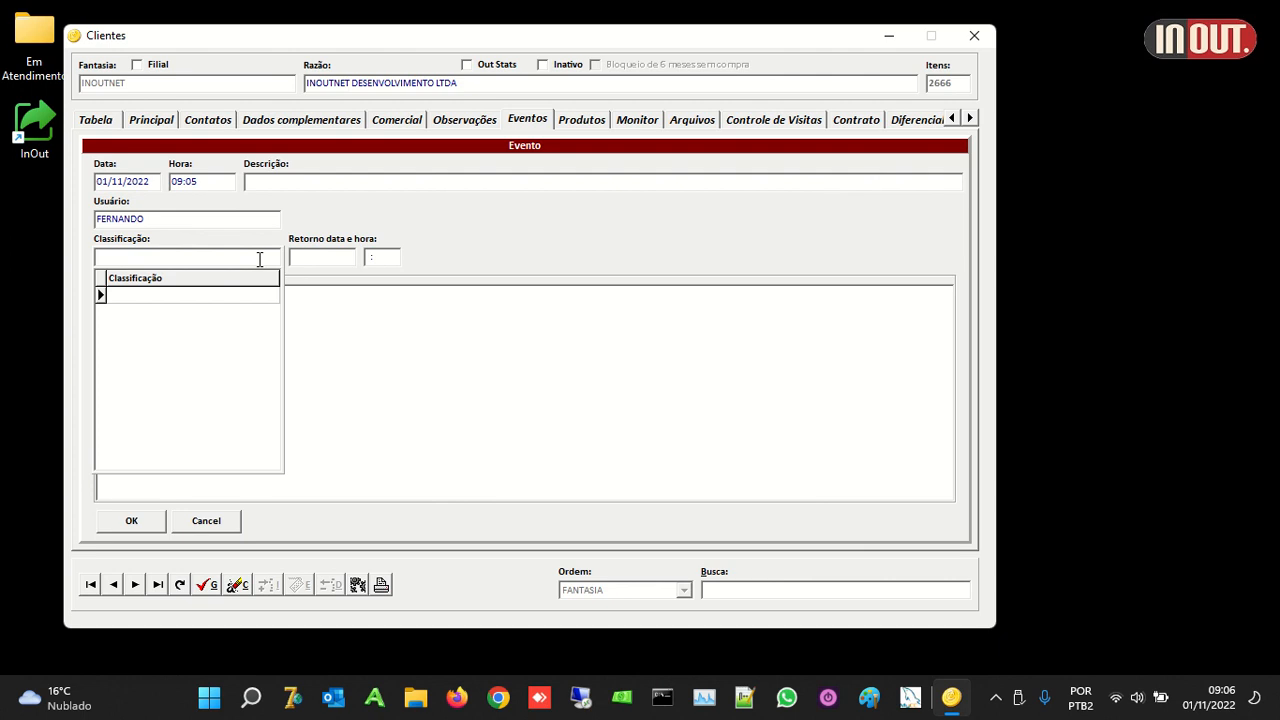
Step: Save a COTAÇÃO event with return 05/11/2022 10:00 and a short observation note
{"action": "type", "text": "D"}
{"action": "key", "text": "BackSpace"}
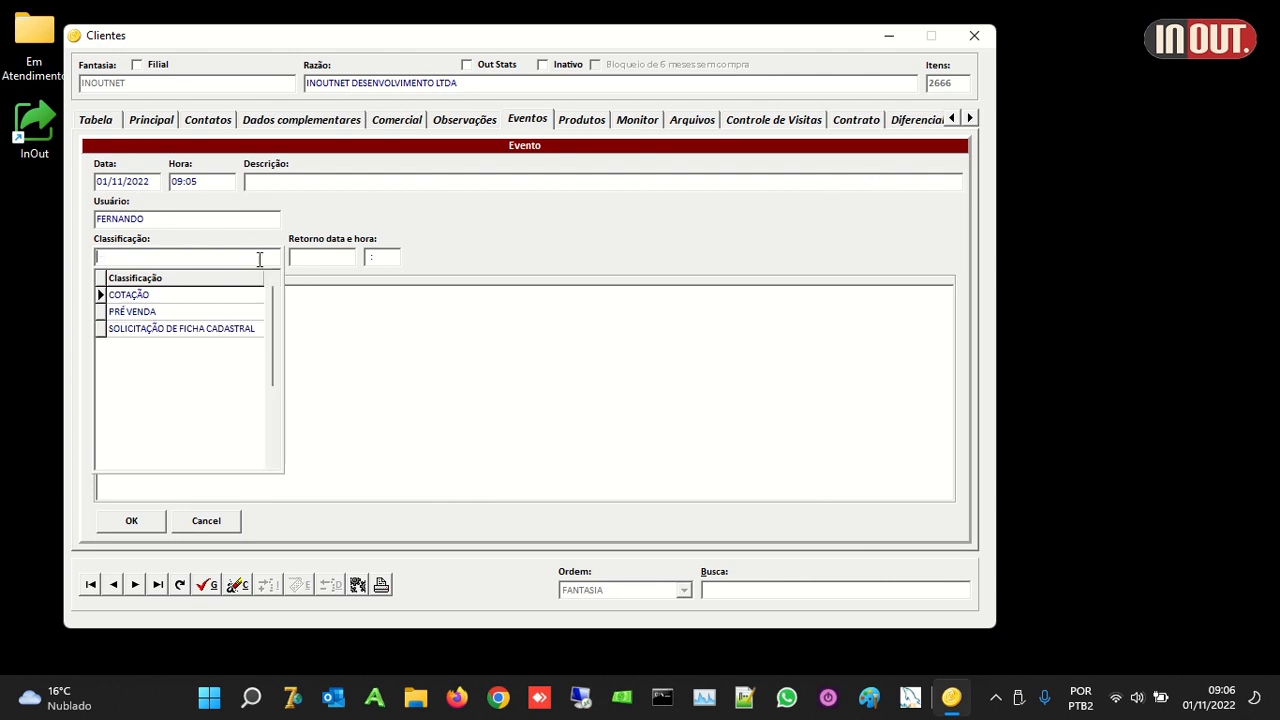
{"action": "left_click", "coordinate": [166, 296]}
{"action": "left_click", "coordinate": [324, 258]}
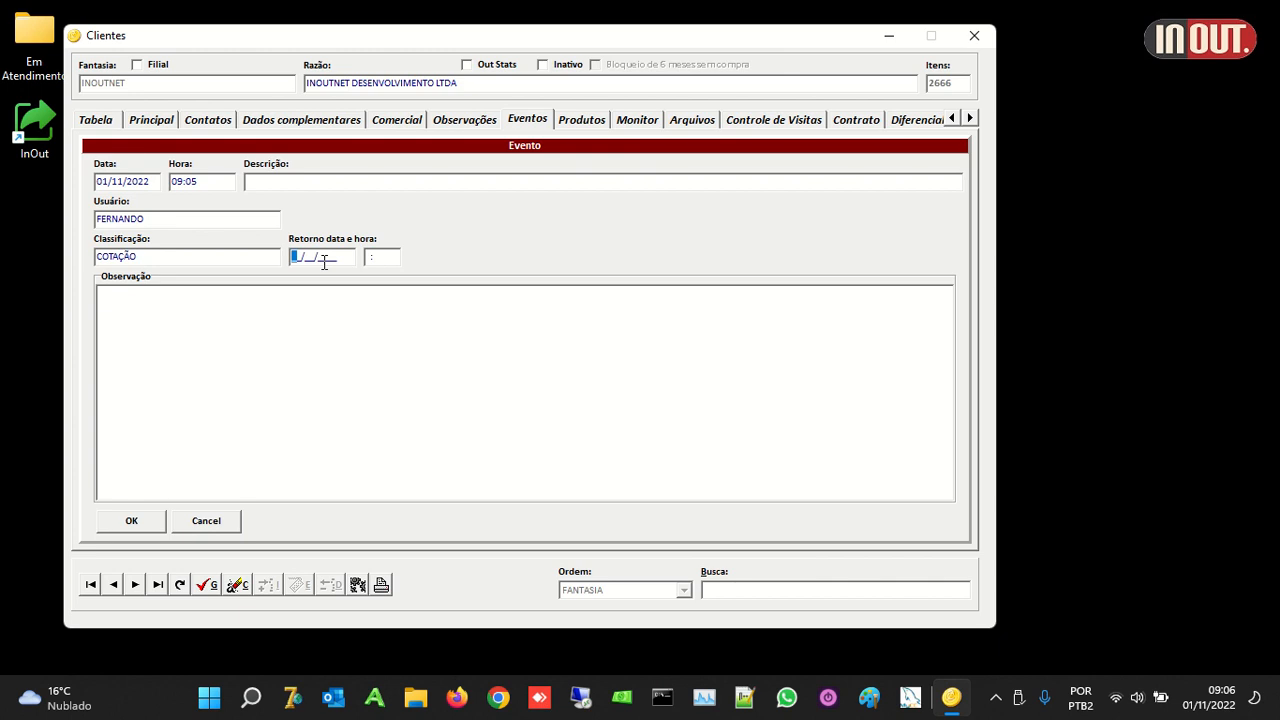
{"action": "type", "text": "0511"}
{"action": "type", "text": "20221000"}
{"action": "left_click", "coordinate": [151, 404]}
{"action": "type", "text": "asdjasdjas kdjkalsdjsa"}
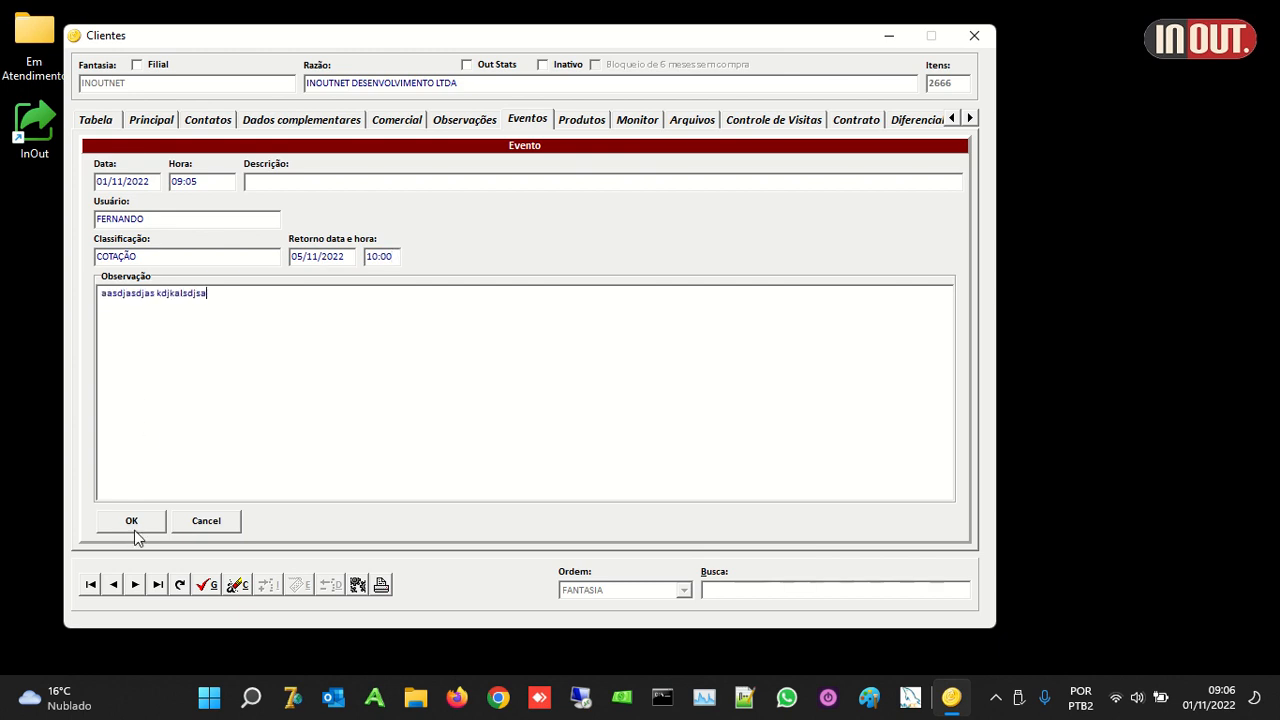
{"action": "left_click", "coordinate": [133, 525]}
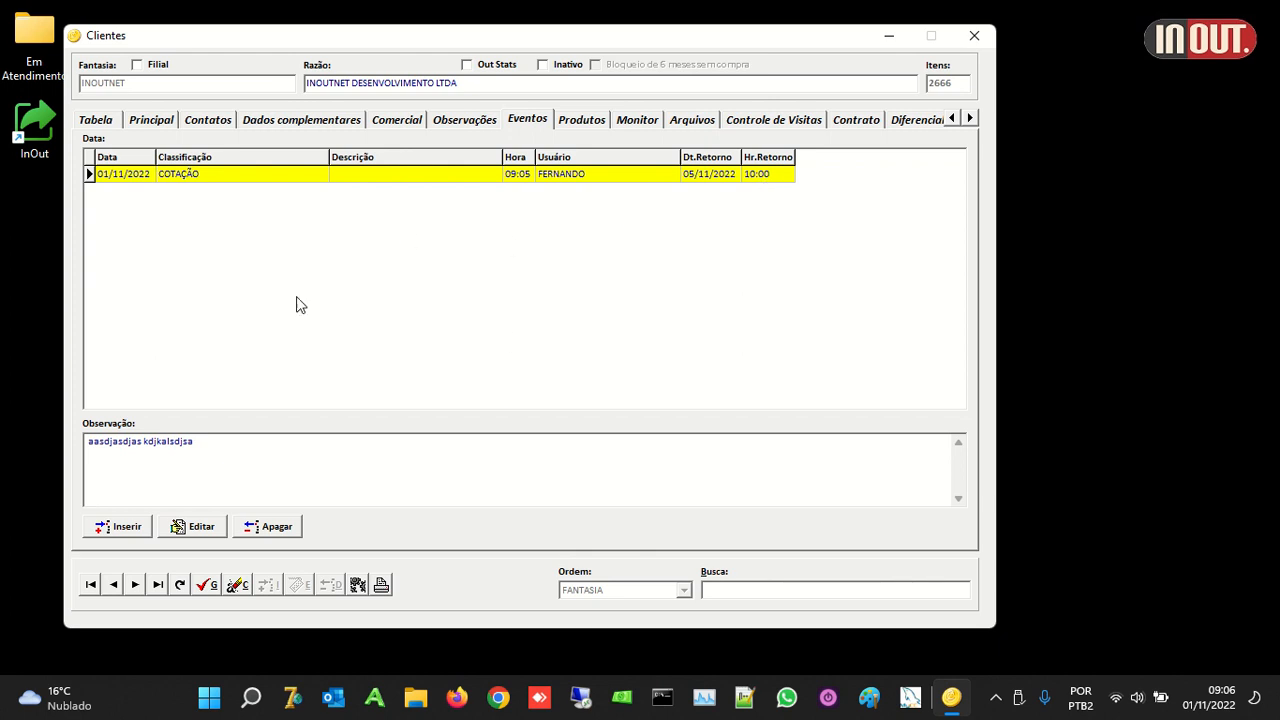
Step: Review INOUTNET's Produtos and Monitor pages, then show its empty Arquivos list
{"action": "left_click", "coordinate": [578, 126]}
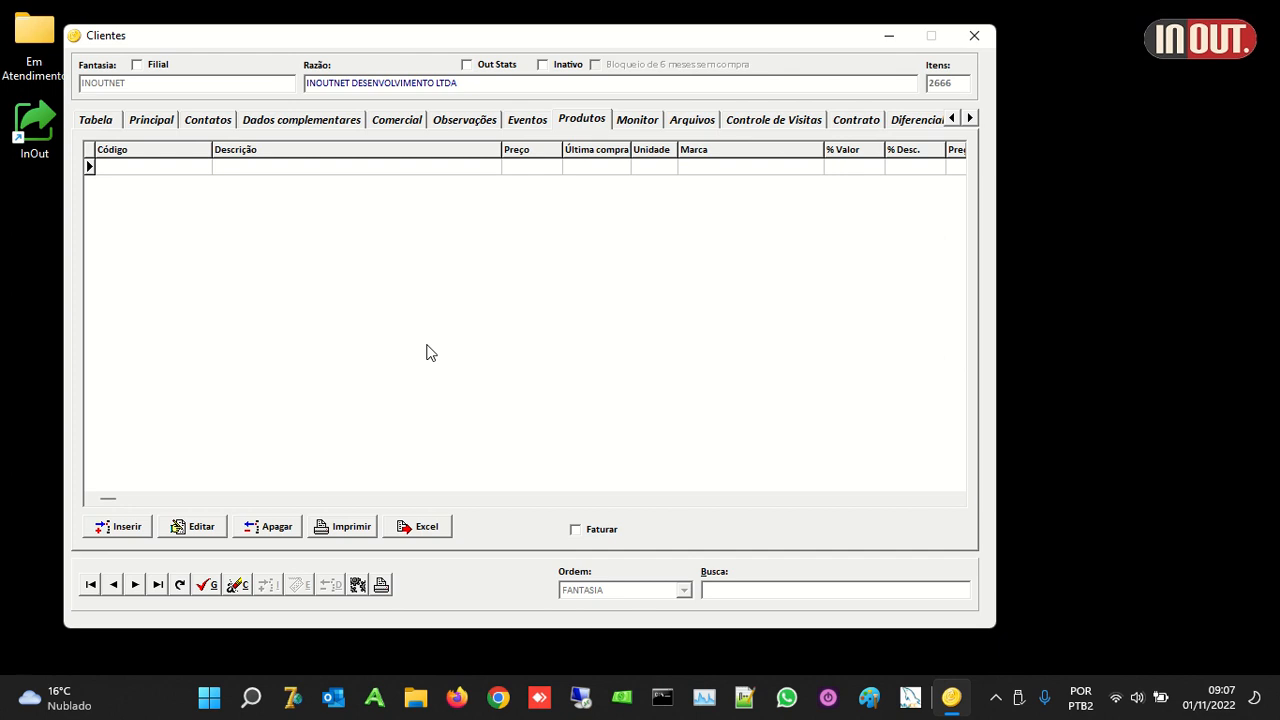
{"action": "left_click", "coordinate": [636, 121]}
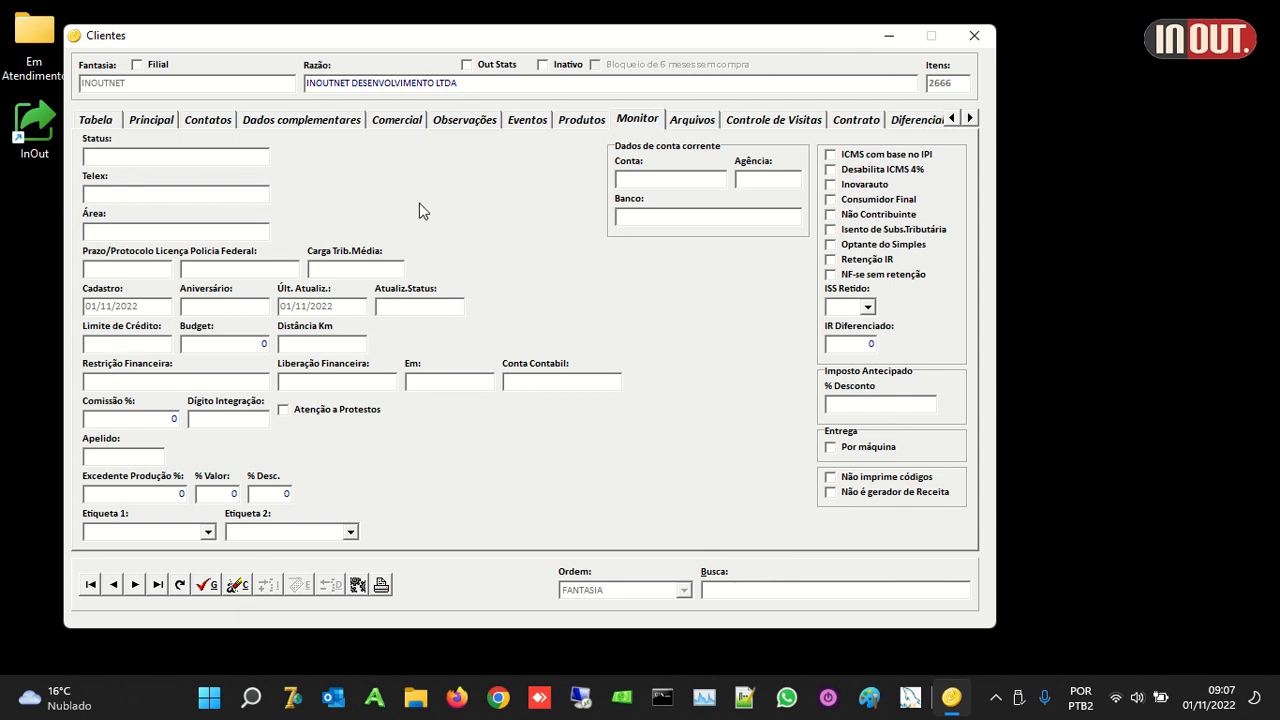
{"action": "left_click", "coordinate": [700, 124]}
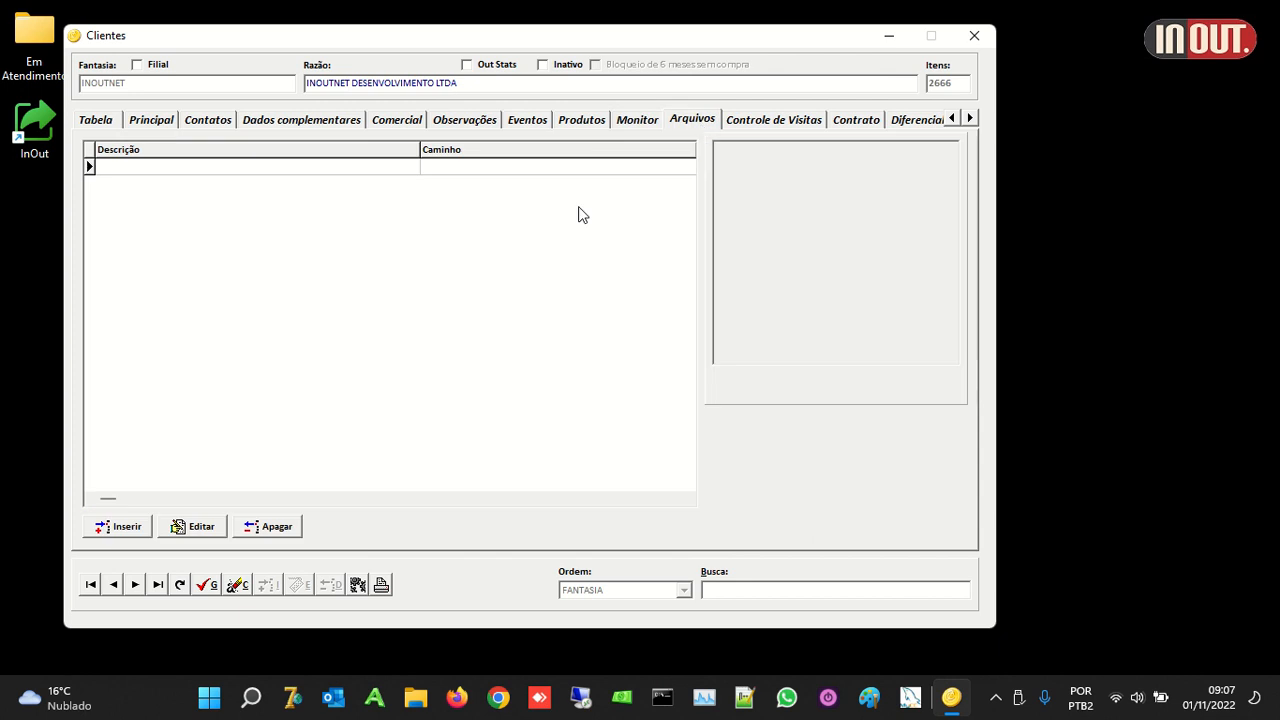
Step: Add a new attachment described as TESTE and browse to the C: drive
{"action": "left_click", "coordinate": [125, 528]}
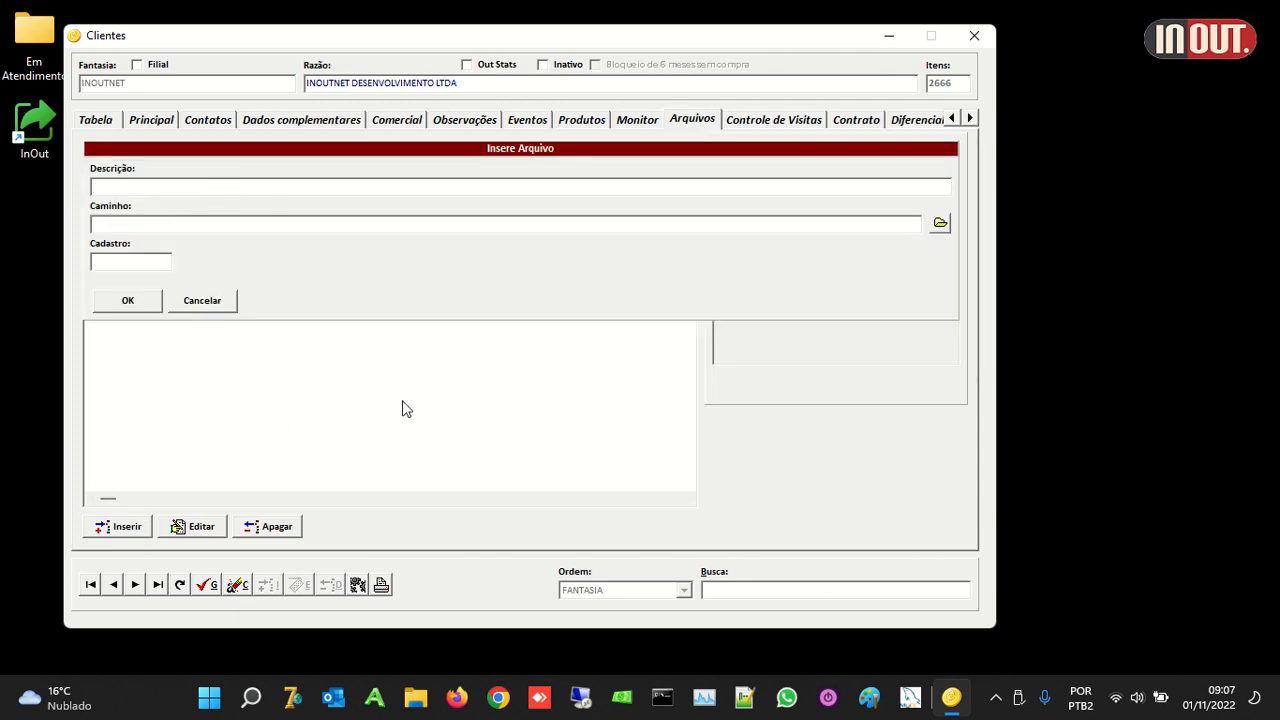
{"action": "type", "text": "TESTE"}
{"action": "left_click", "coordinate": [938, 224]}
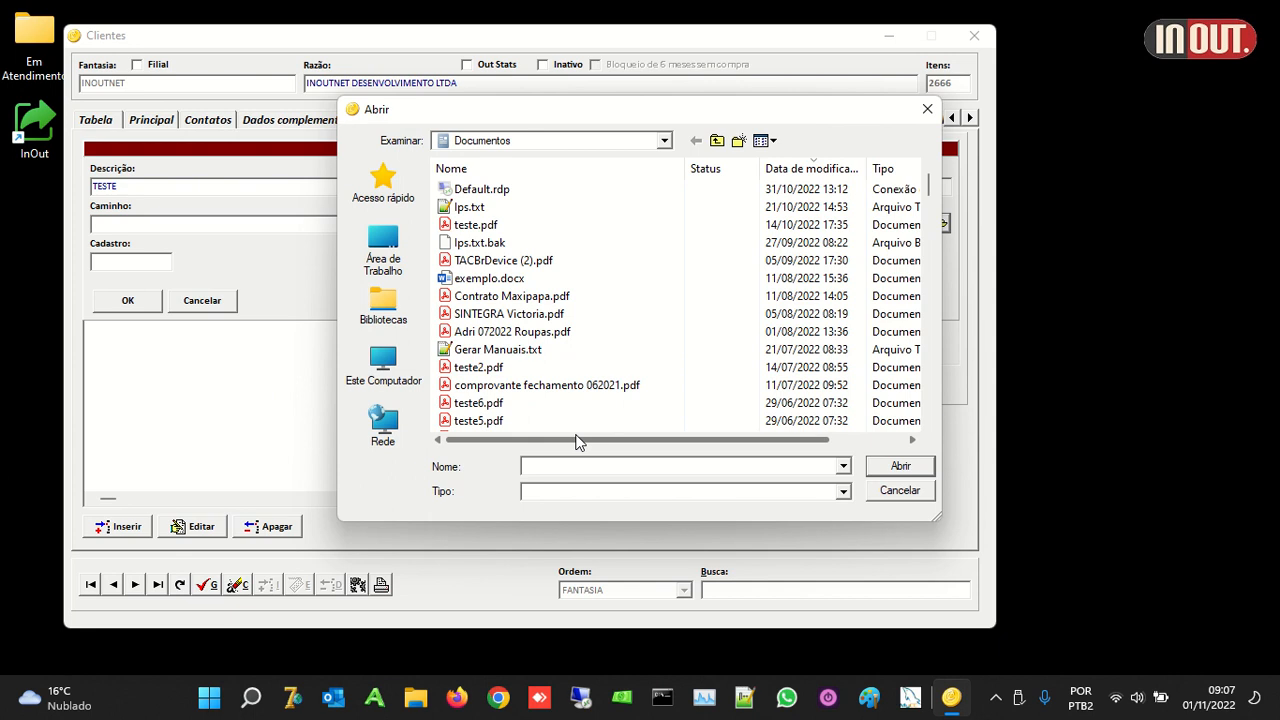
{"action": "left_click", "coordinate": [716, 140]}
{"action": "double_click", "coordinate": [557, 362]}
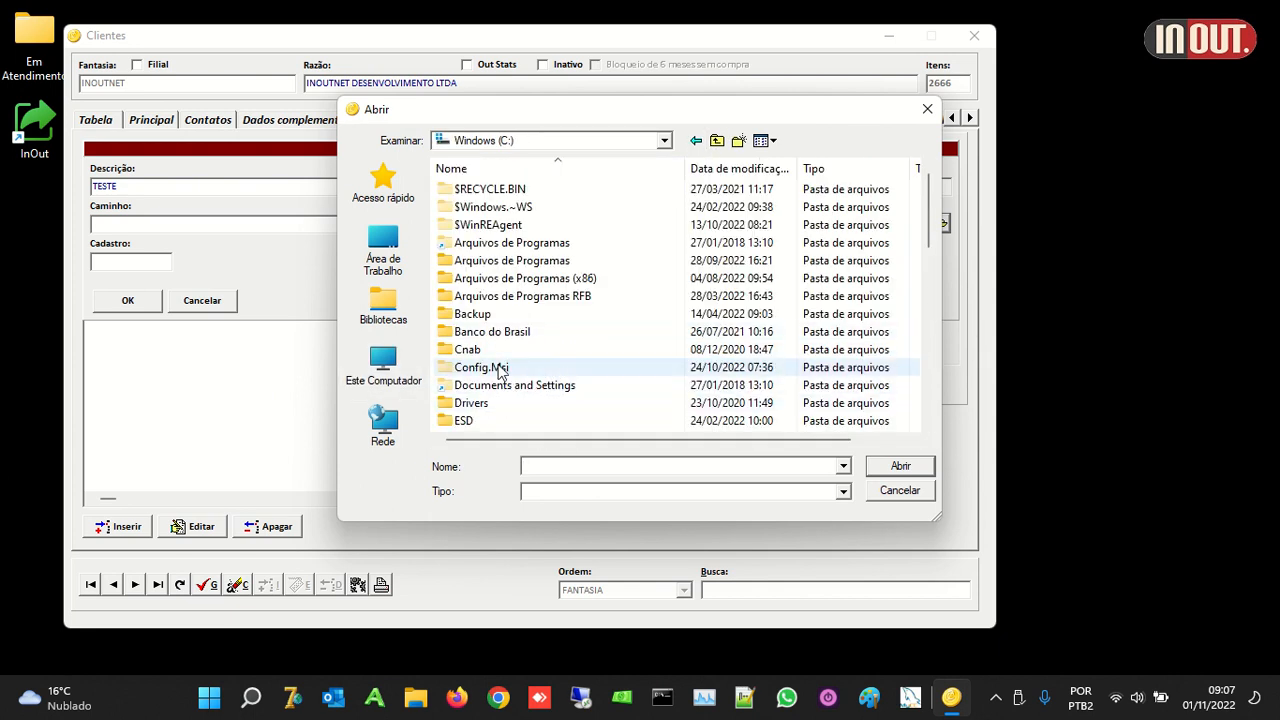
{"action": "scroll", "coordinate": [482, 340], "scroll_direction": "down", "scroll_amount": 3}
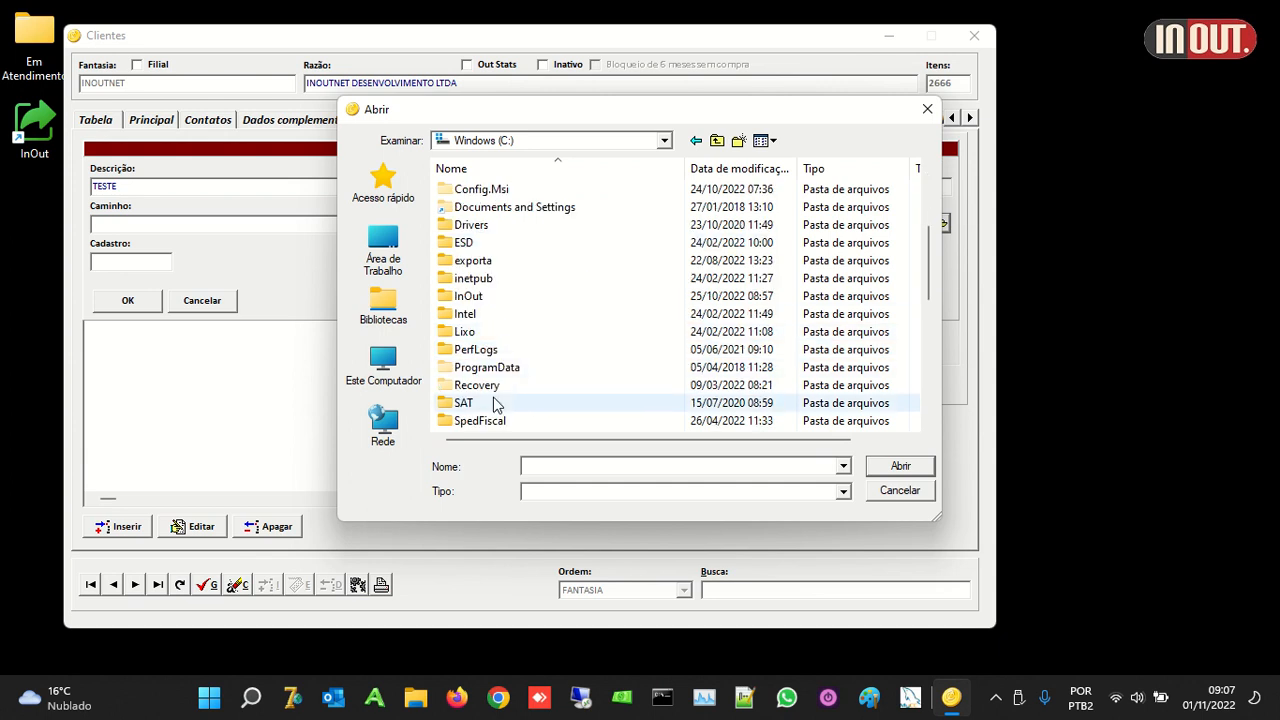
{"action": "scroll", "coordinate": [510, 350], "scroll_direction": "down", "scroll_amount": 5}
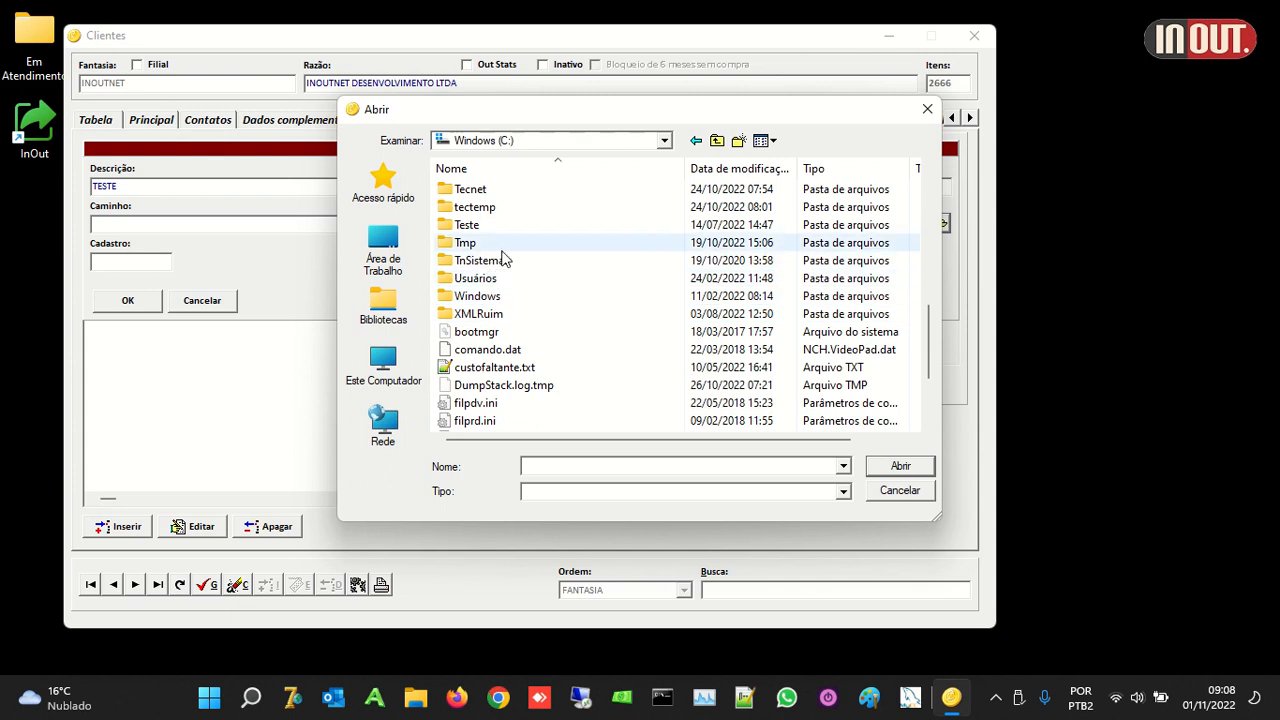
{"action": "scroll", "coordinate": [505, 240], "scroll_direction": "up", "scroll_amount": 2}
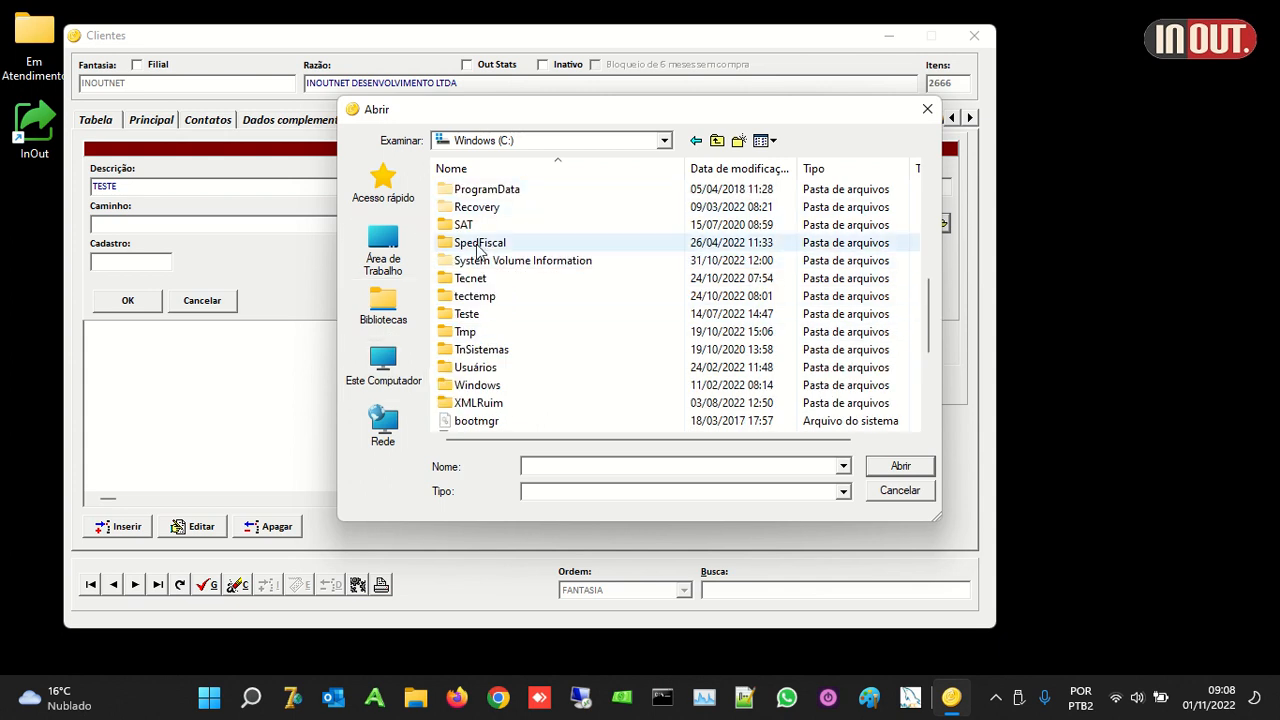
Step: Select C:\custofaltante.txt as the file and save the TESTE entry
{"action": "double_click", "coordinate": [490, 314]}
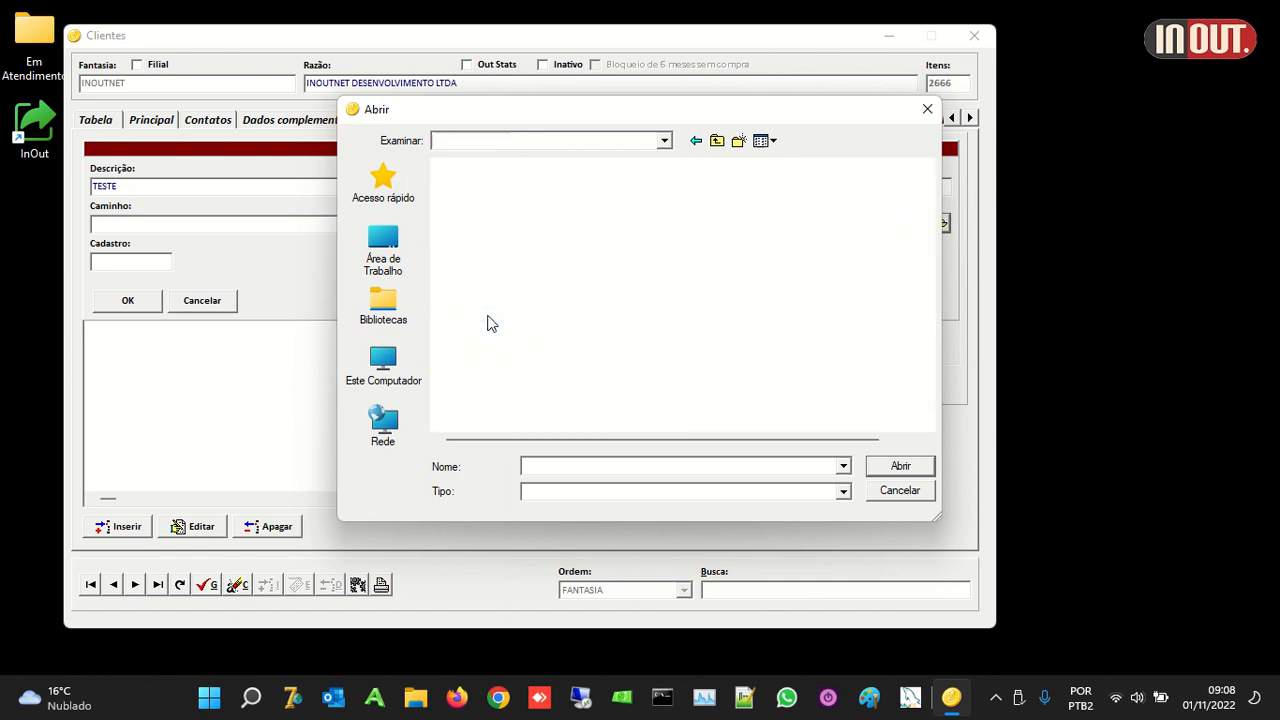
{"action": "left_click", "coordinate": [695, 142]}
{"action": "scroll", "coordinate": [640, 314], "scroll_direction": "down", "scroll_amount": 3}
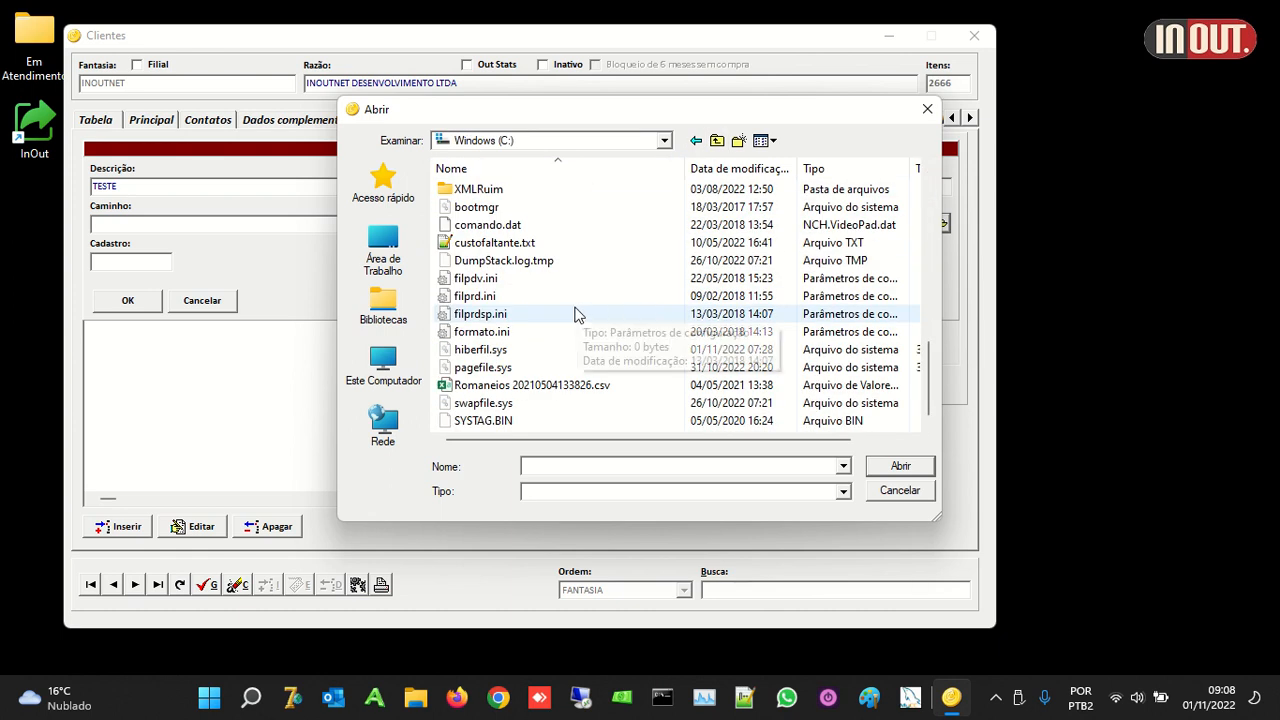
{"action": "double_click", "coordinate": [513, 243]}
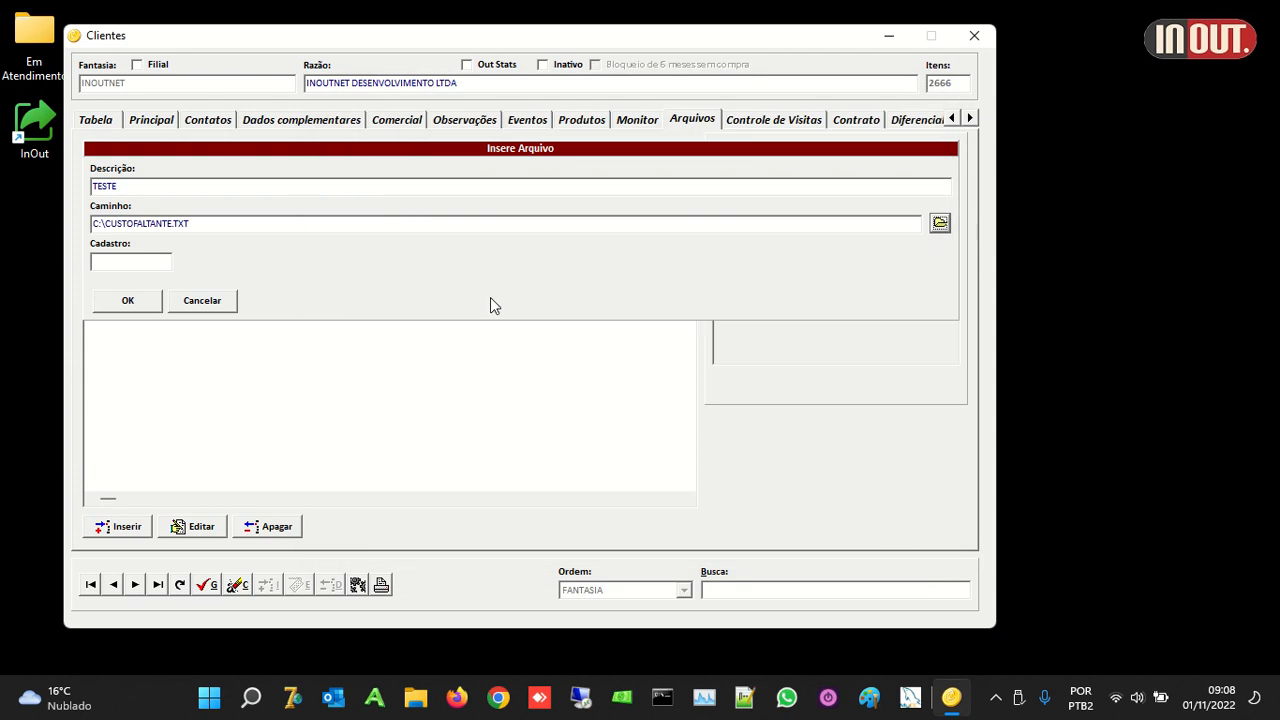
{"action": "left_click", "coordinate": [146, 306]}
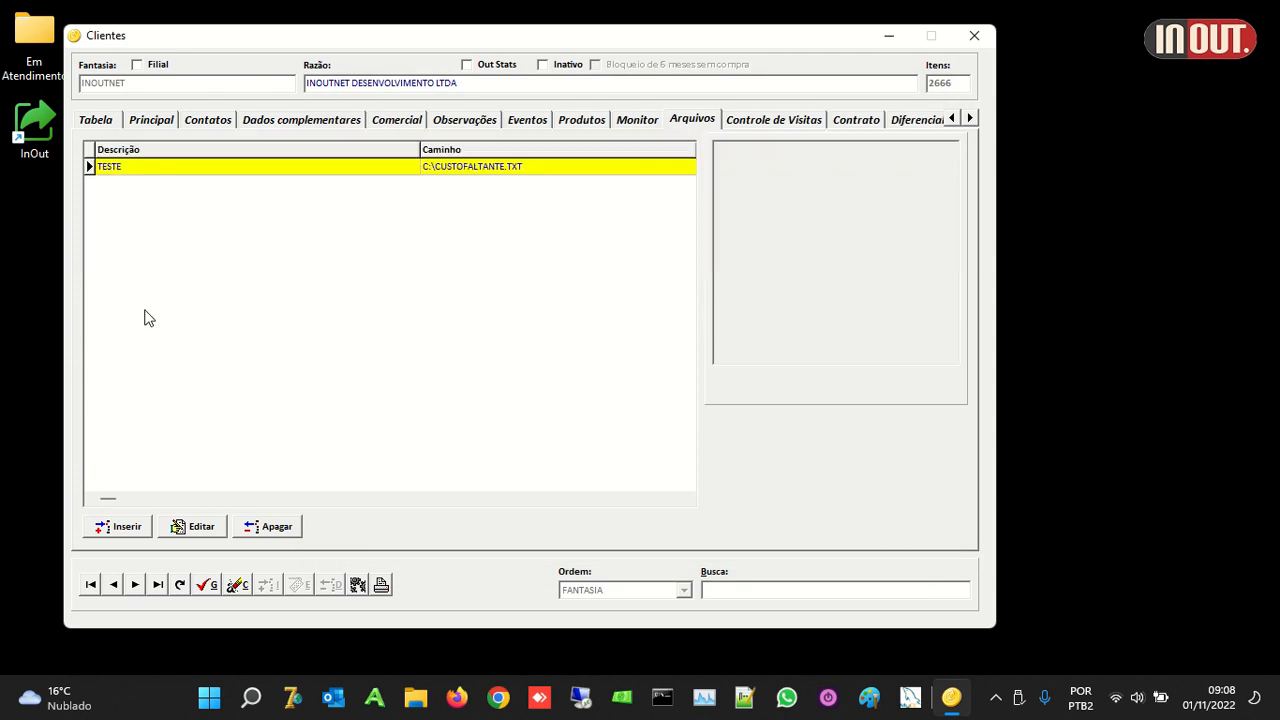
{"action": "double_click", "coordinate": [312, 166]}
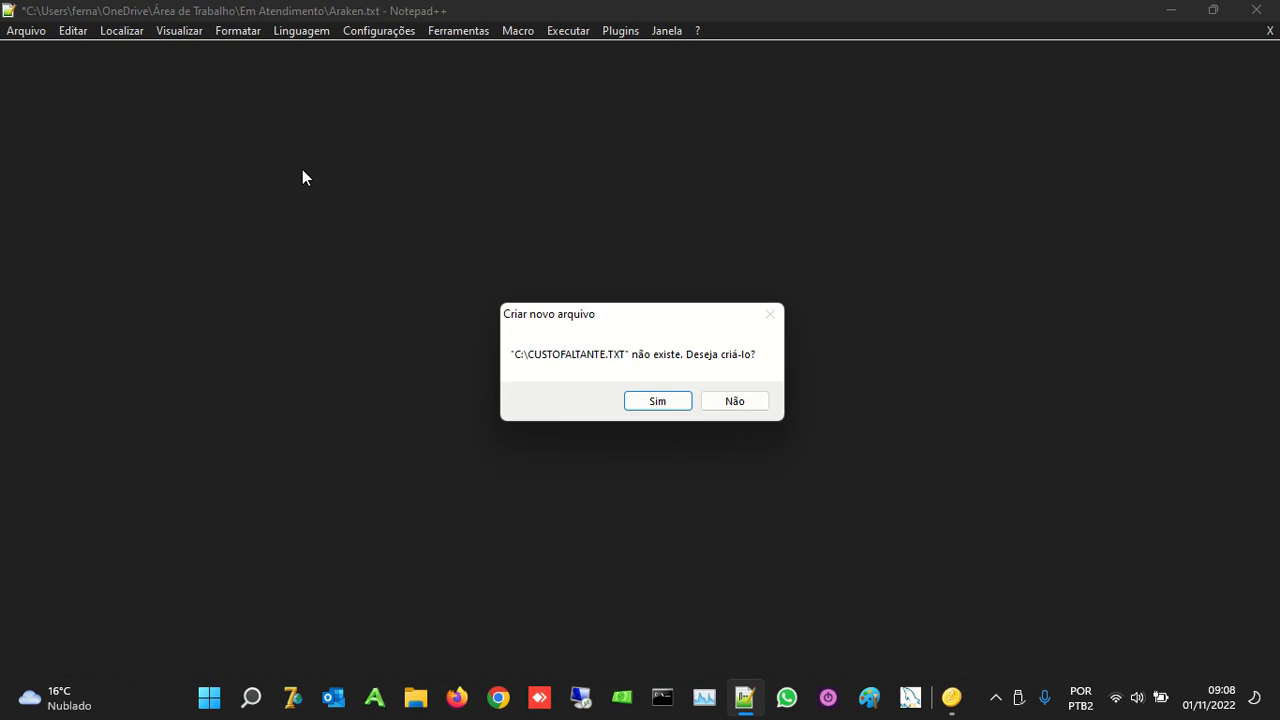
{"action": "left_click", "coordinate": [677, 404]}
{"action": "left_click", "coordinate": [740, 402]}
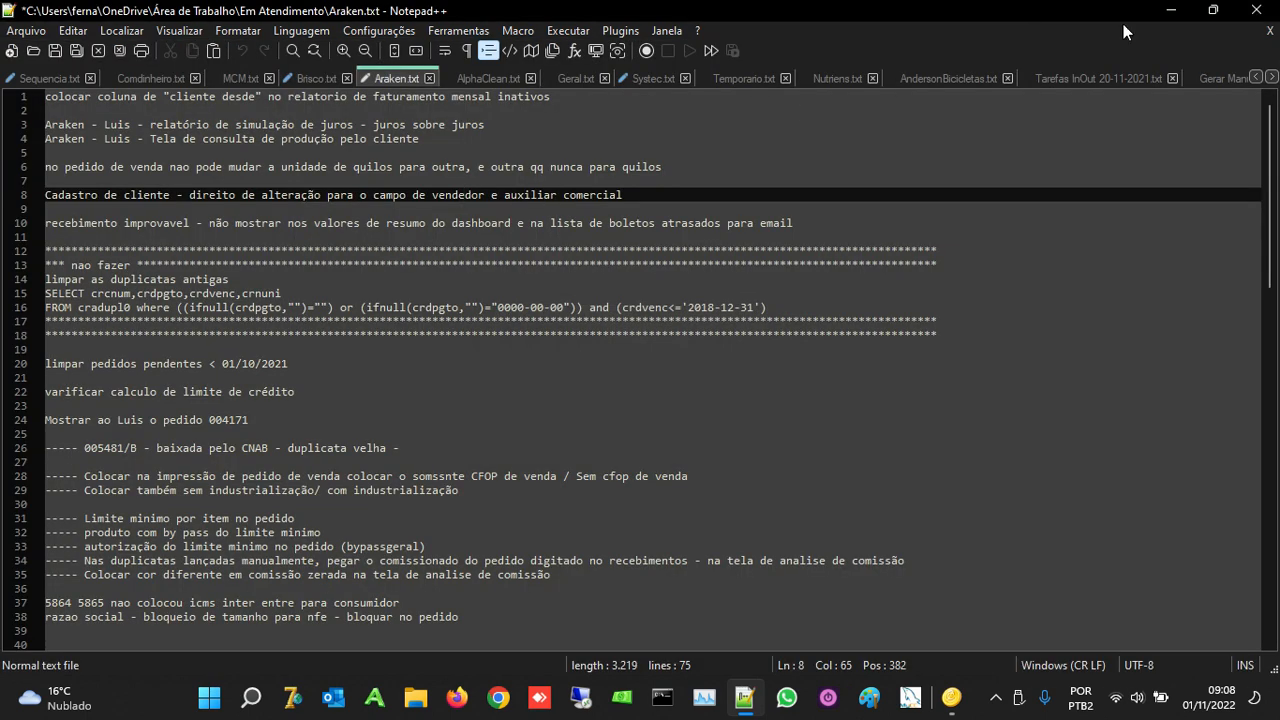
{"action": "left_click", "coordinate": [1264, 8]}
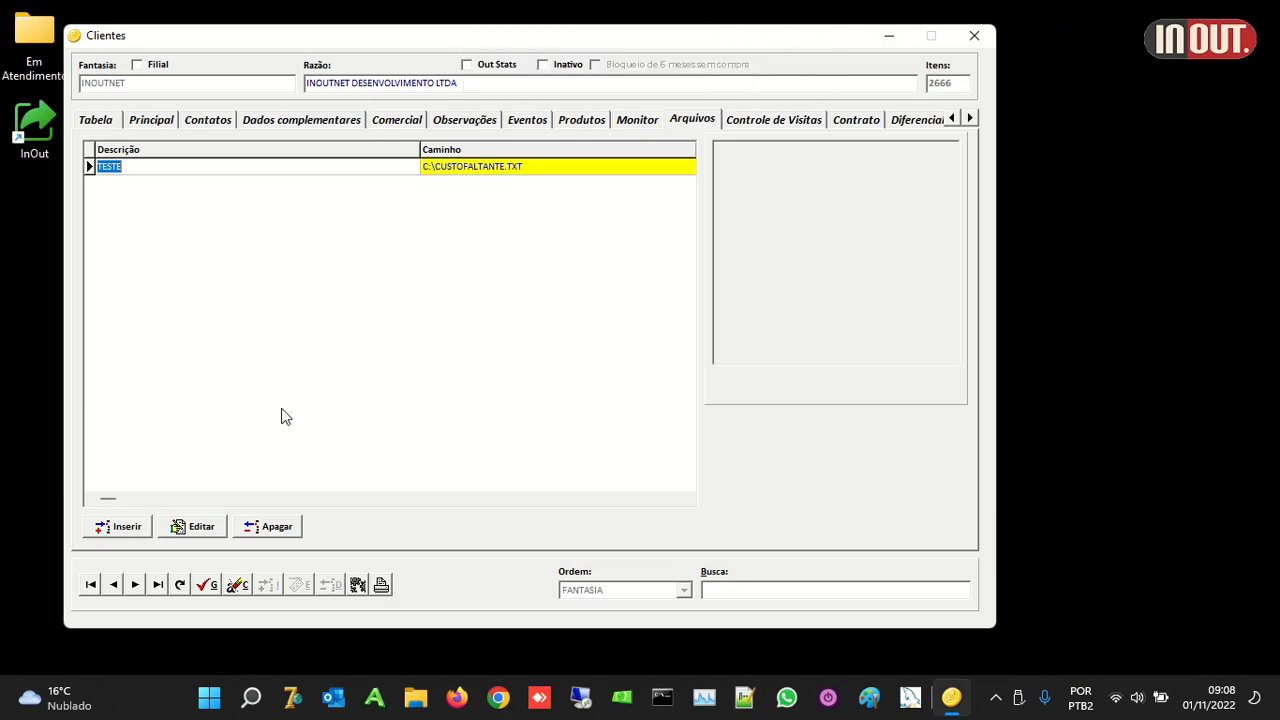
Step: Repoint the TESTE attachment to C:\CNAB\C081220C.REM and open the file
{"action": "left_click", "coordinate": [195, 528]}
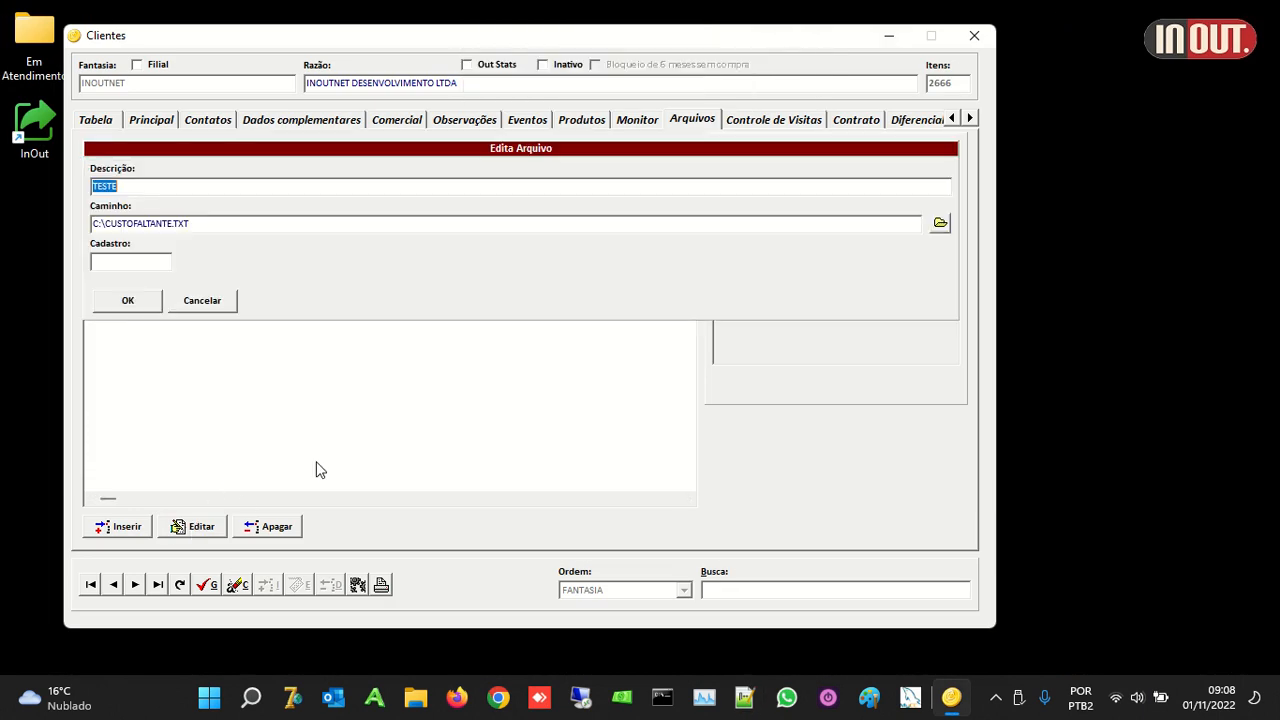
{"action": "left_click", "coordinate": [940, 222]}
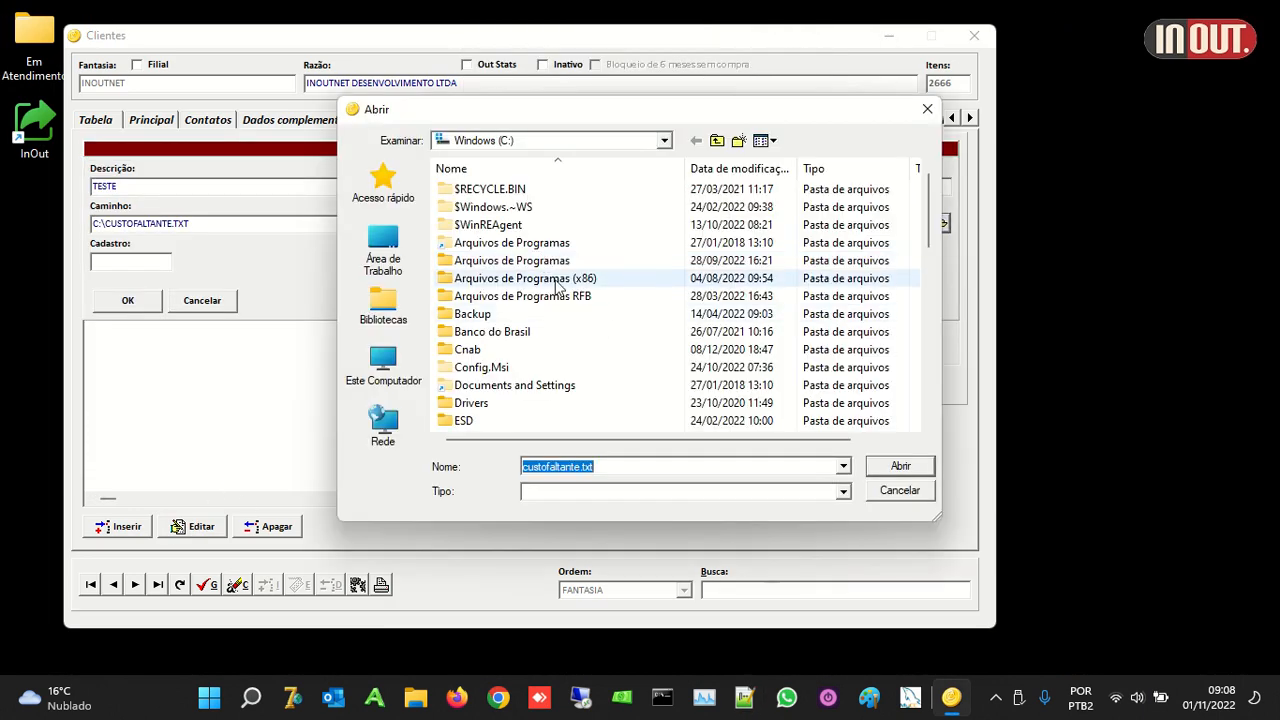
{"action": "double_click", "coordinate": [488, 354]}
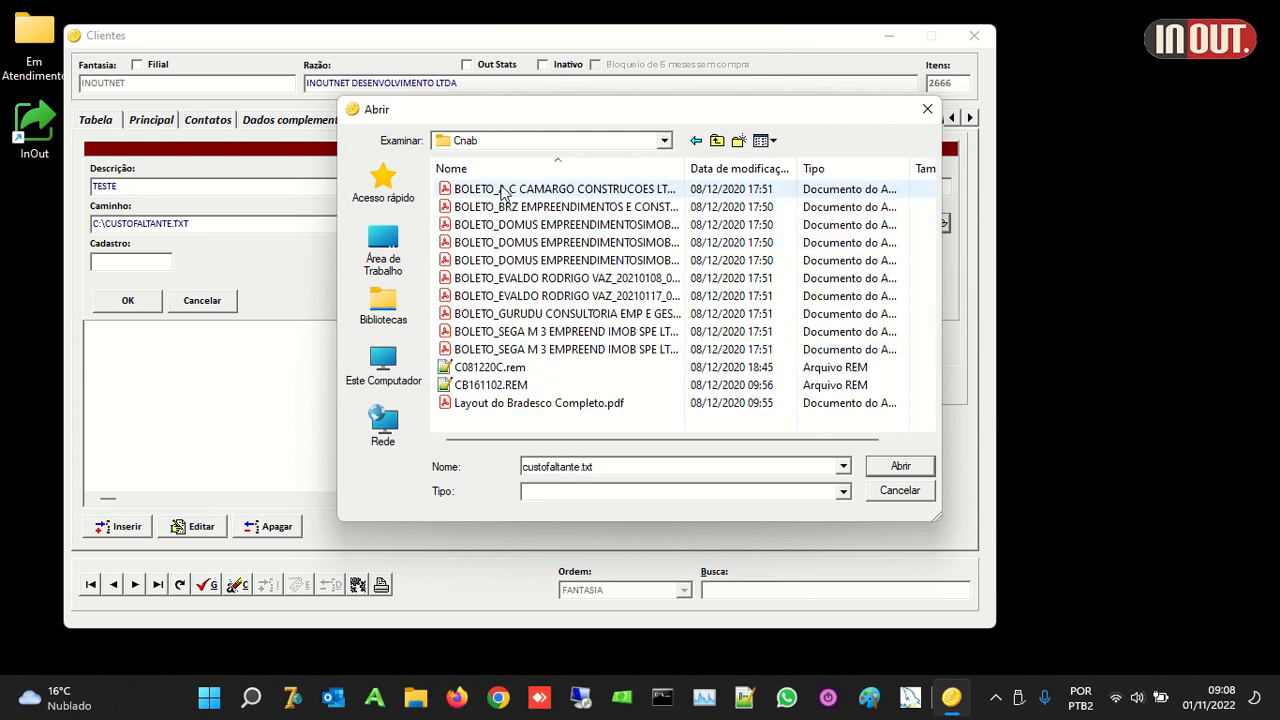
{"action": "double_click", "coordinate": [485, 368]}
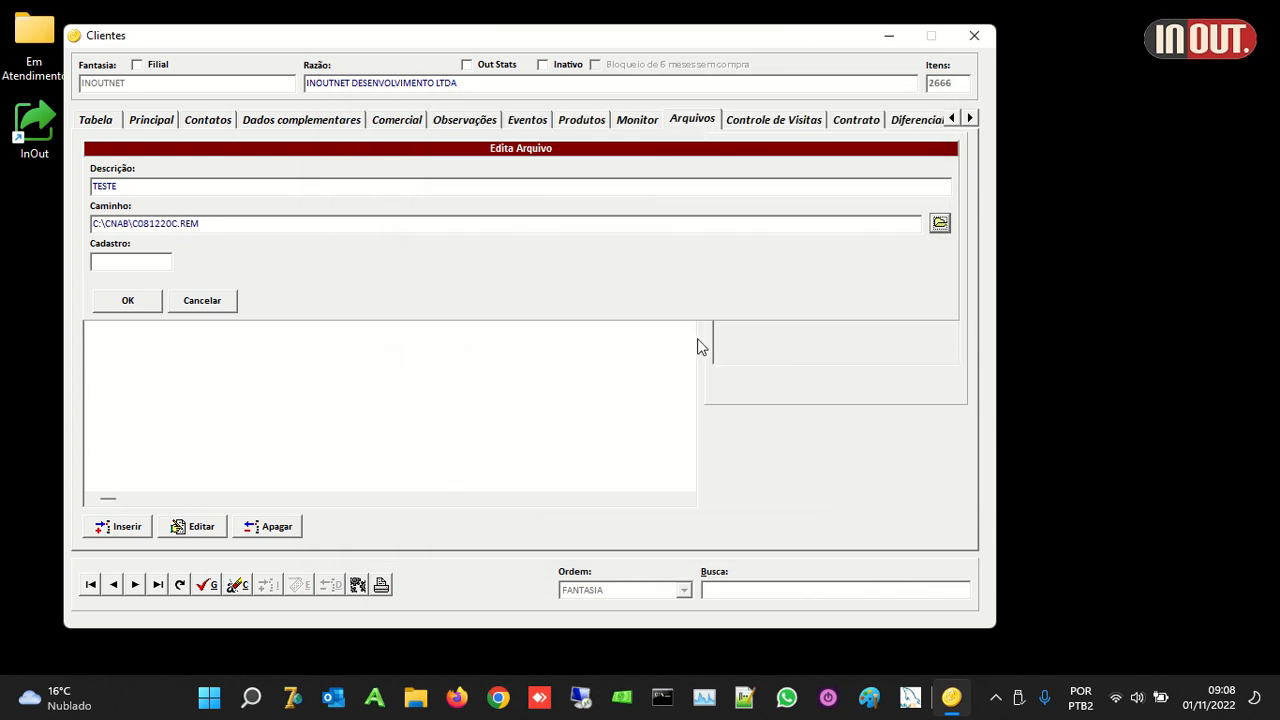
{"action": "left_click", "coordinate": [140, 302]}
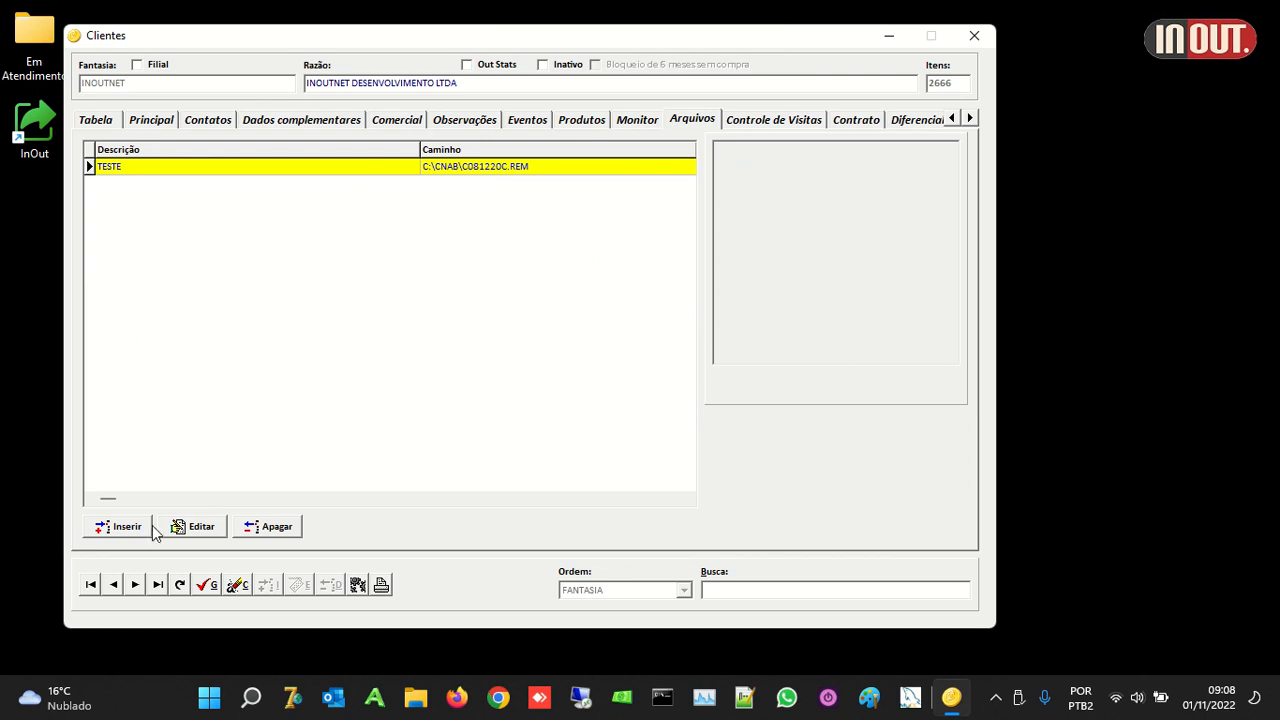
{"action": "double_click", "coordinate": [366, 166]}
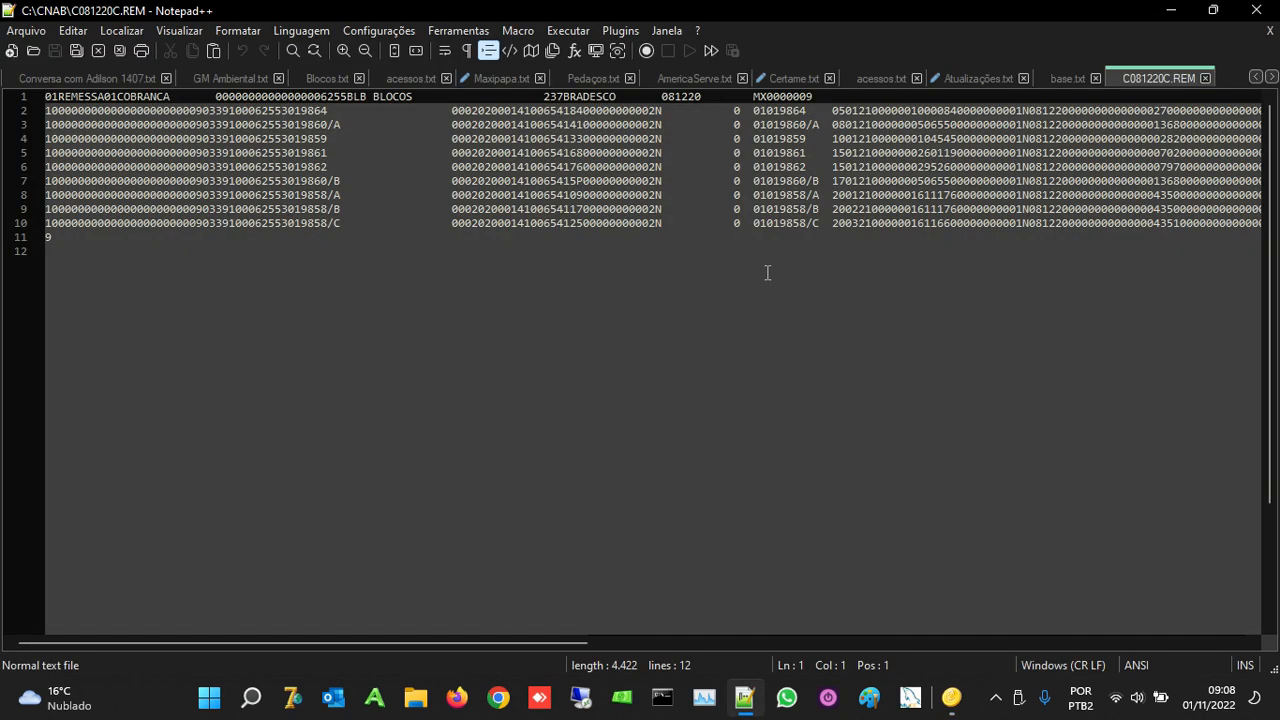
Step: Close the C081220C.REM document and Notepad++
{"action": "left_click", "coordinate": [1205, 78]}
{"action": "left_click", "coordinate": [1260, 12]}
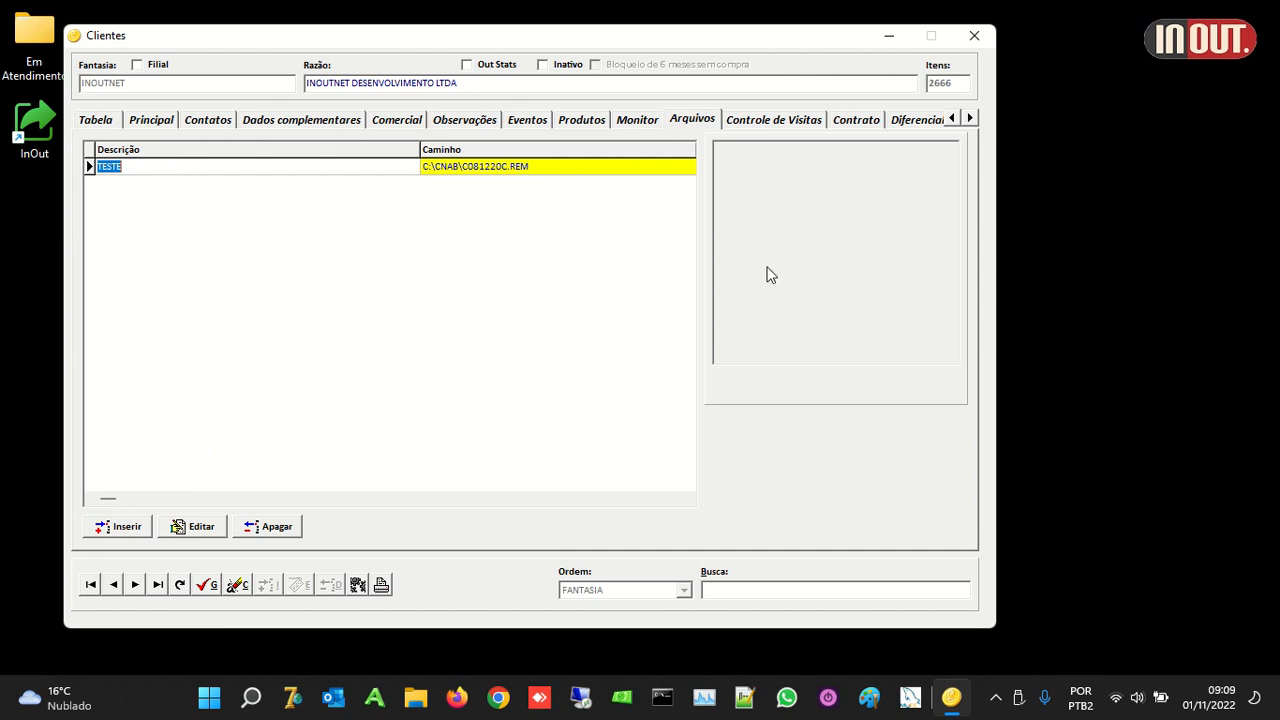
Step: Look over Controle de Visitas and the empty Contrato list, then show Diferencial de NF-e
{"action": "left_click", "coordinate": [767, 121]}
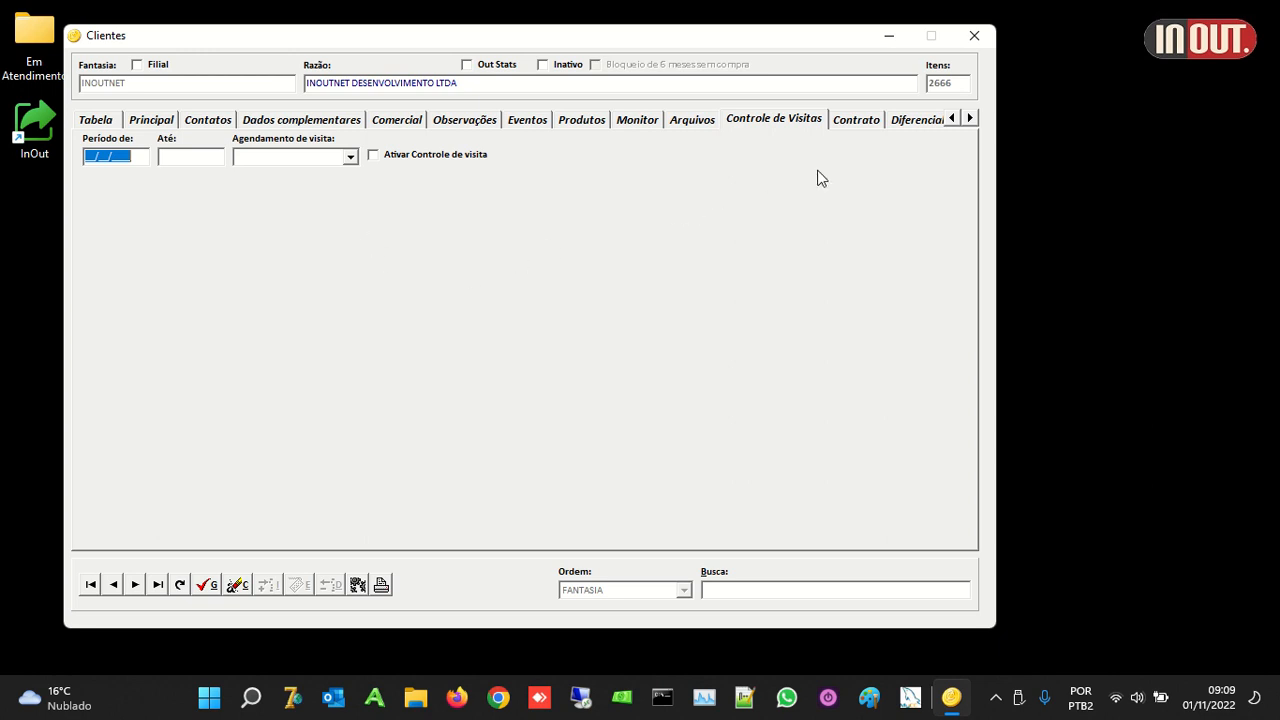
{"action": "left_click", "coordinate": [854, 122]}
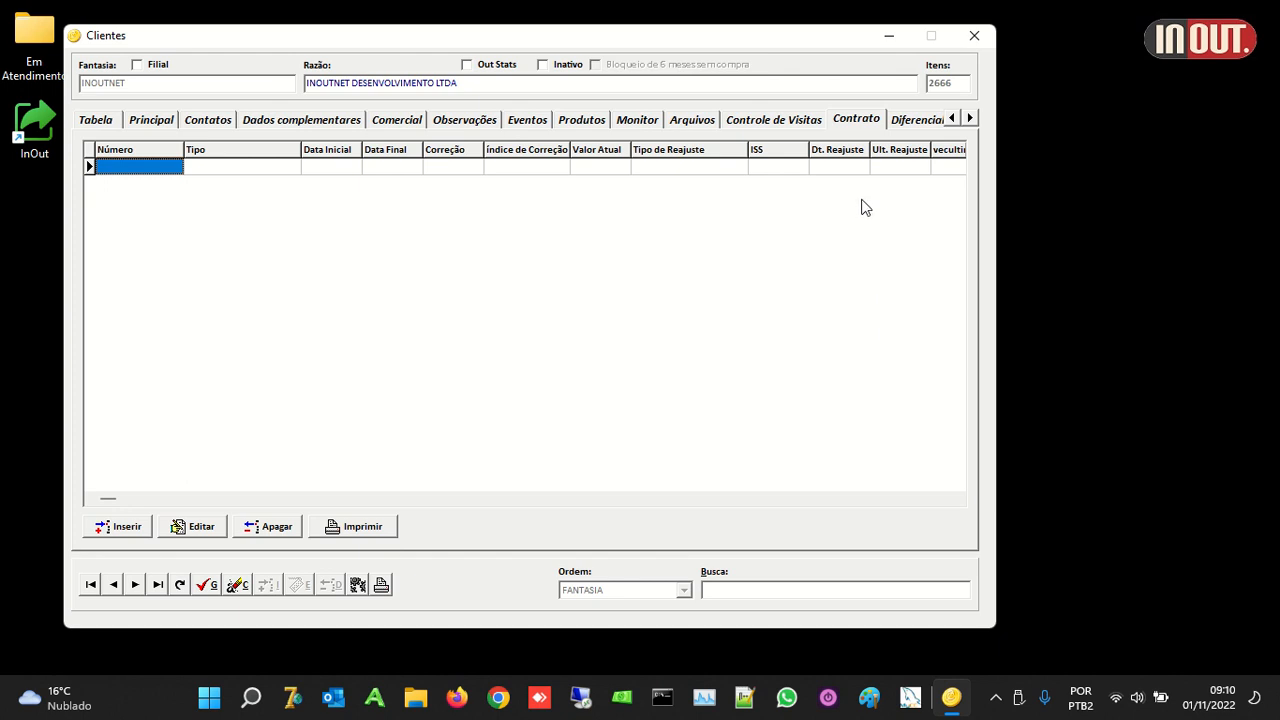
{"action": "left_click", "coordinate": [932, 122]}
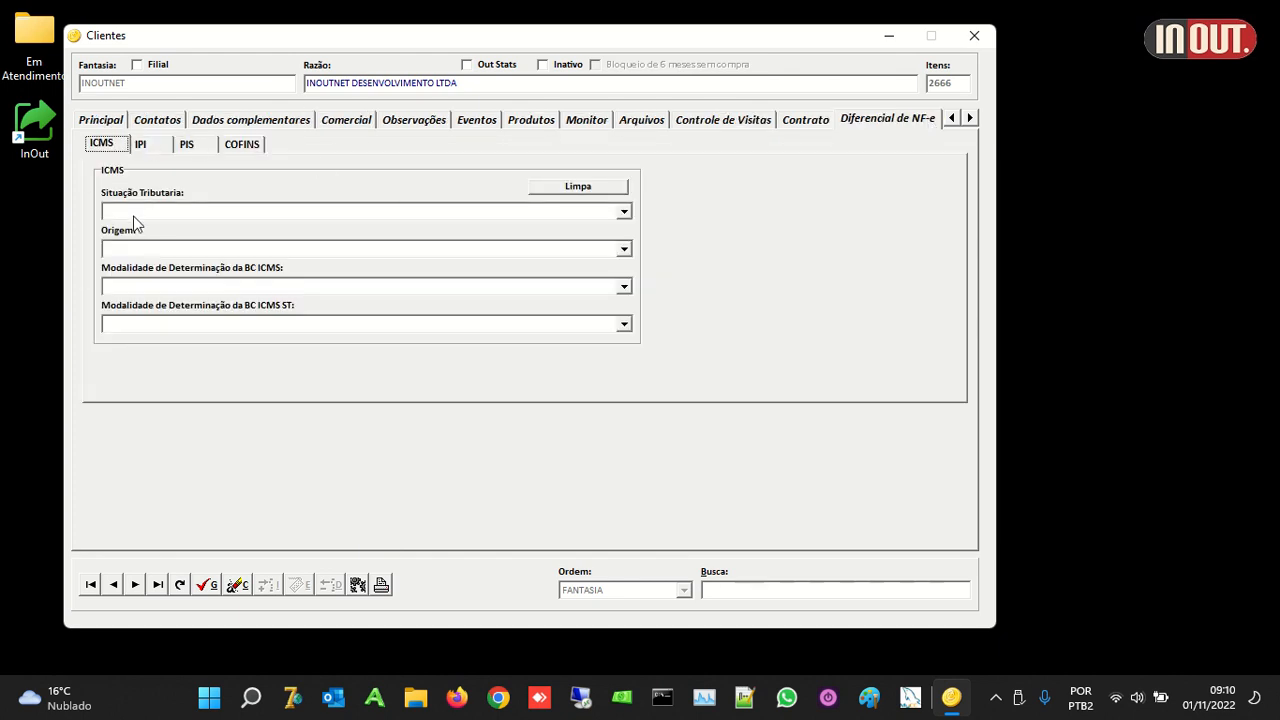
Step: Check the ICMS Situação Tributária codes without choosing one, then show the EDI page
{"action": "left_click", "coordinate": [161, 213]}
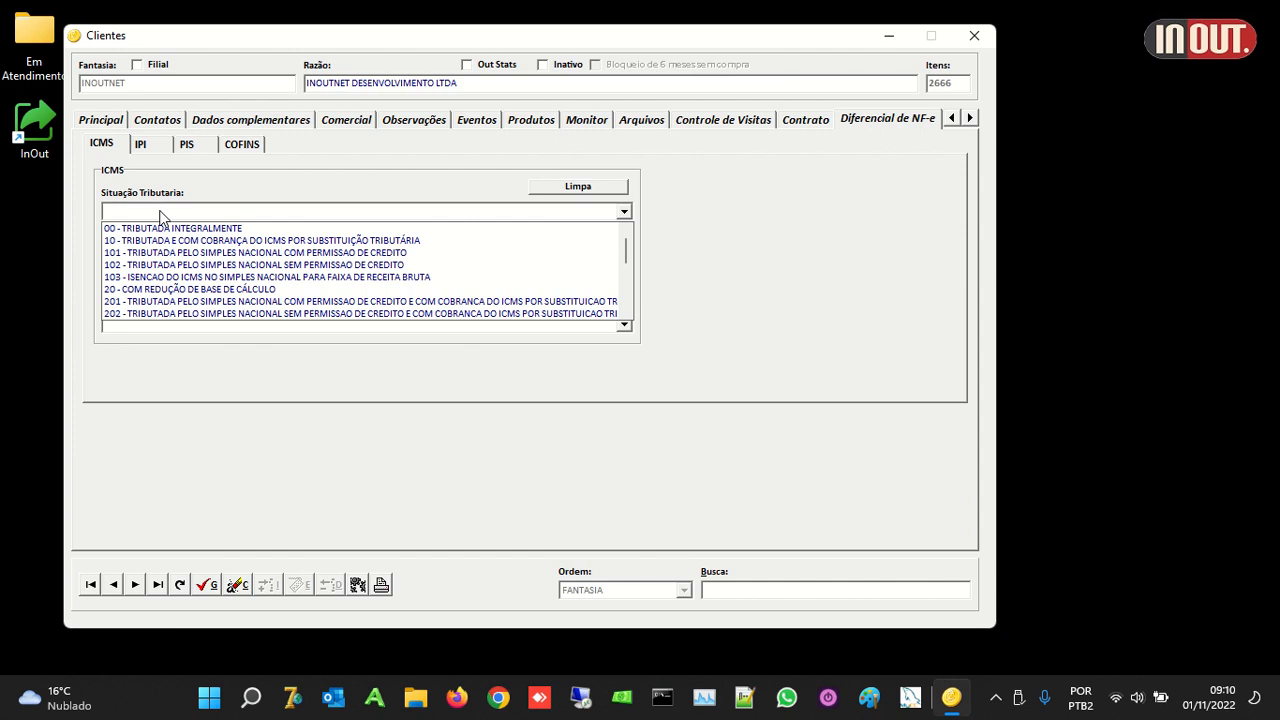
{"action": "left_click", "coordinate": [208, 190]}
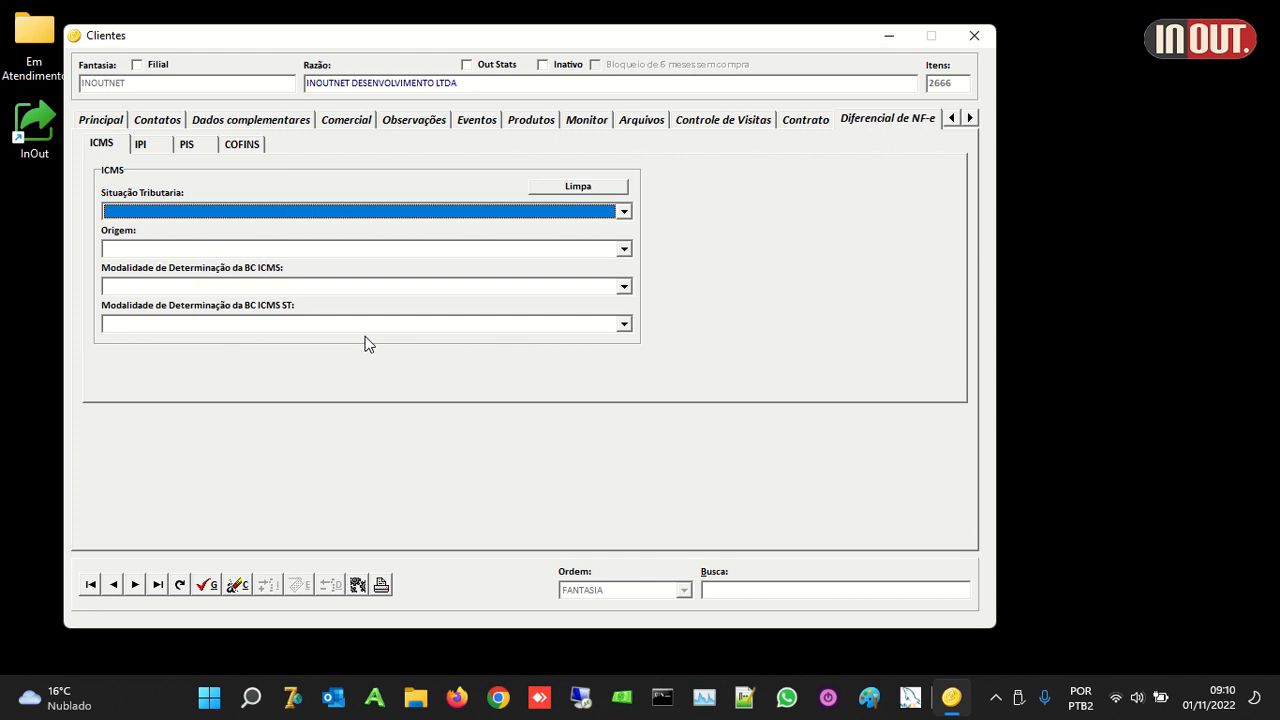
{"action": "left_click", "coordinate": [969, 118]}
{"action": "left_click", "coordinate": [969, 118]}
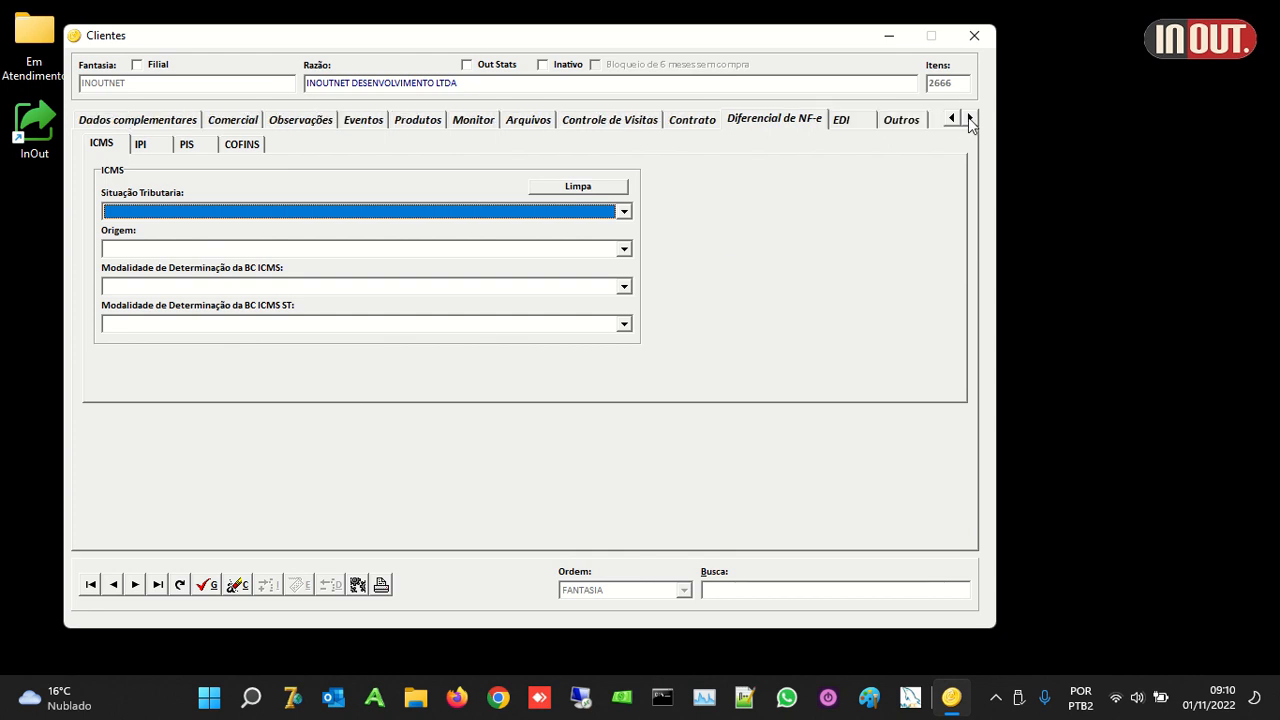
{"action": "left_click", "coordinate": [840, 122]}
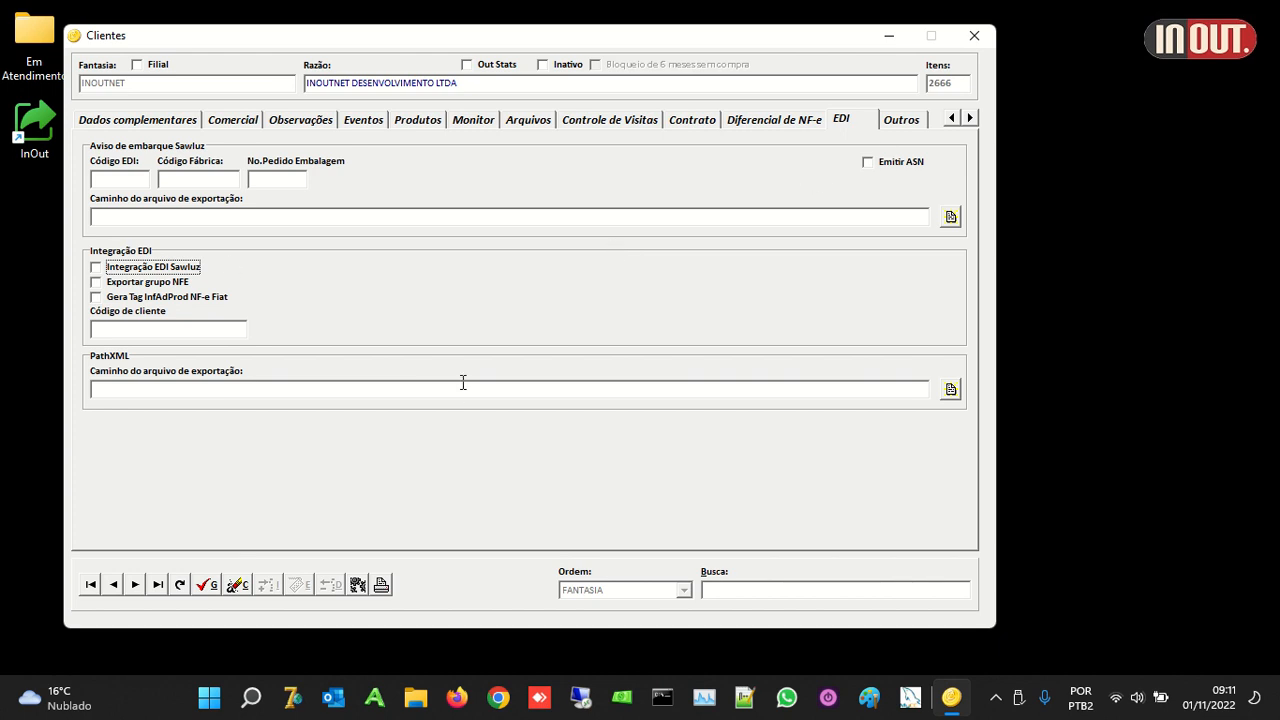
Step: View the Outros page, then return to the Tabela grid of all clients
{"action": "left_click", "coordinate": [906, 122]}
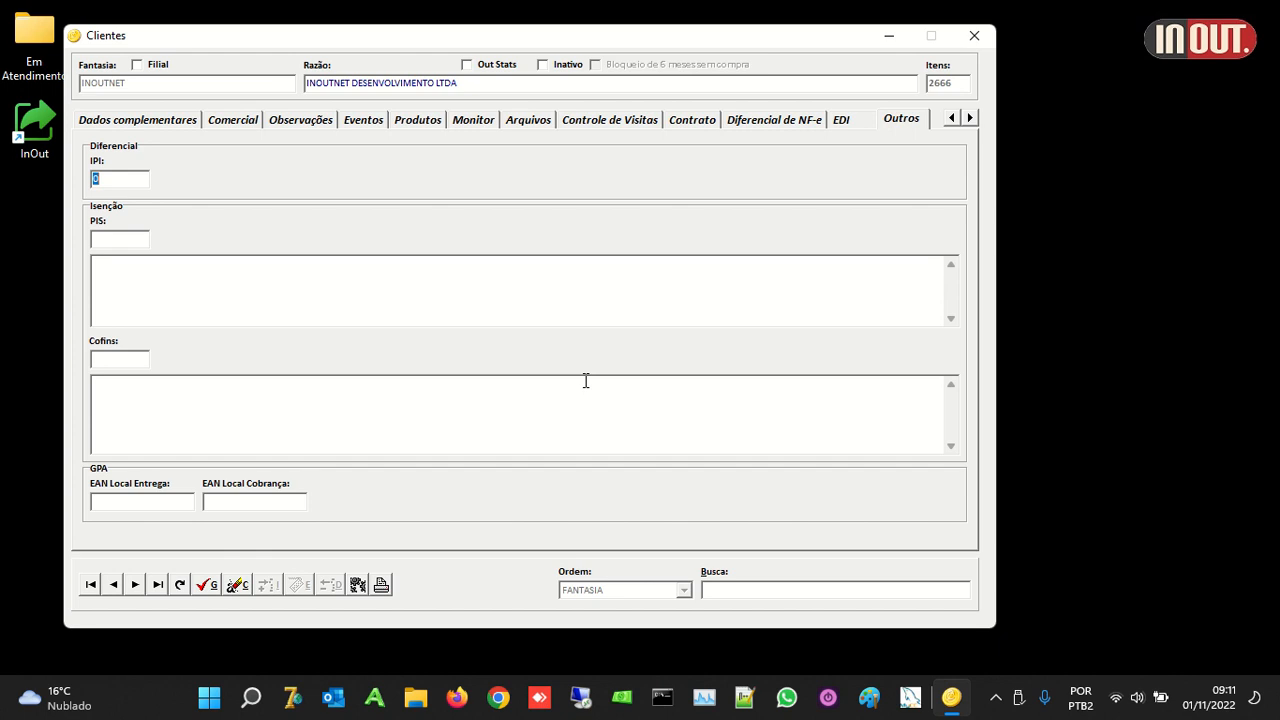
{"action": "left_click", "coordinate": [951, 118]}
{"action": "left_click", "coordinate": [951, 118]}
{"action": "left_click", "coordinate": [951, 118]}
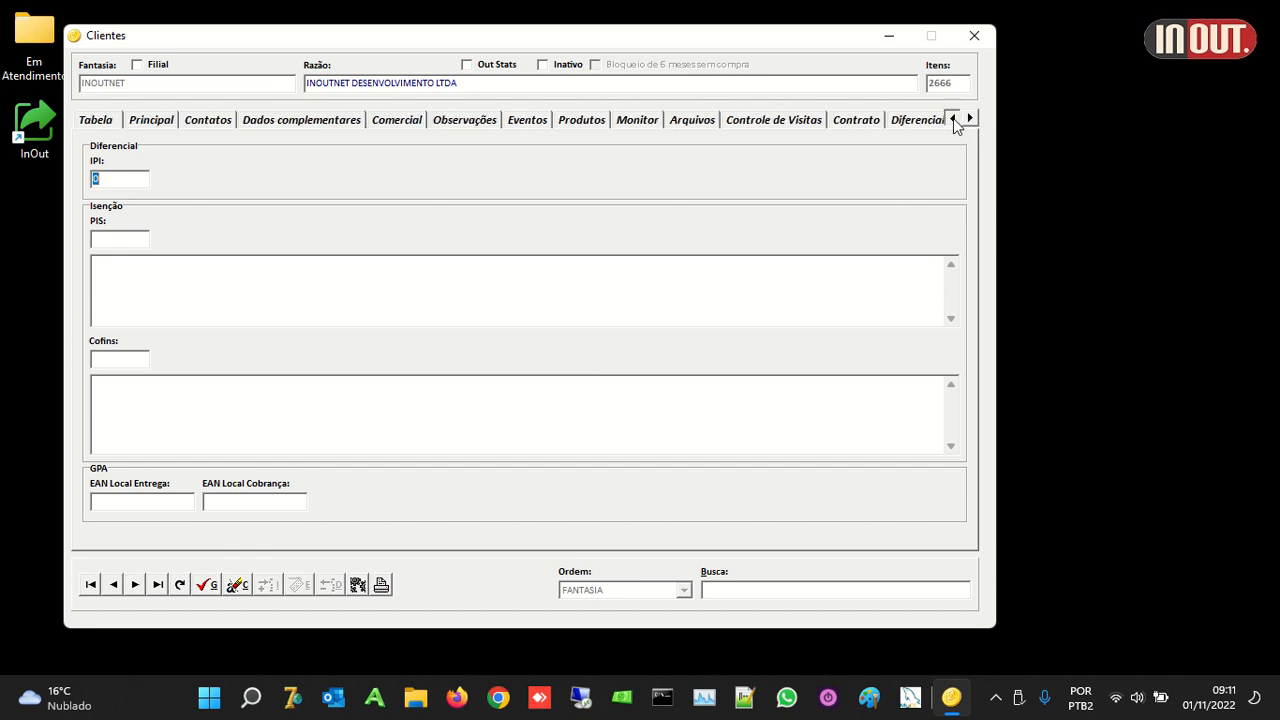
{"action": "left_click", "coordinate": [101, 121]}
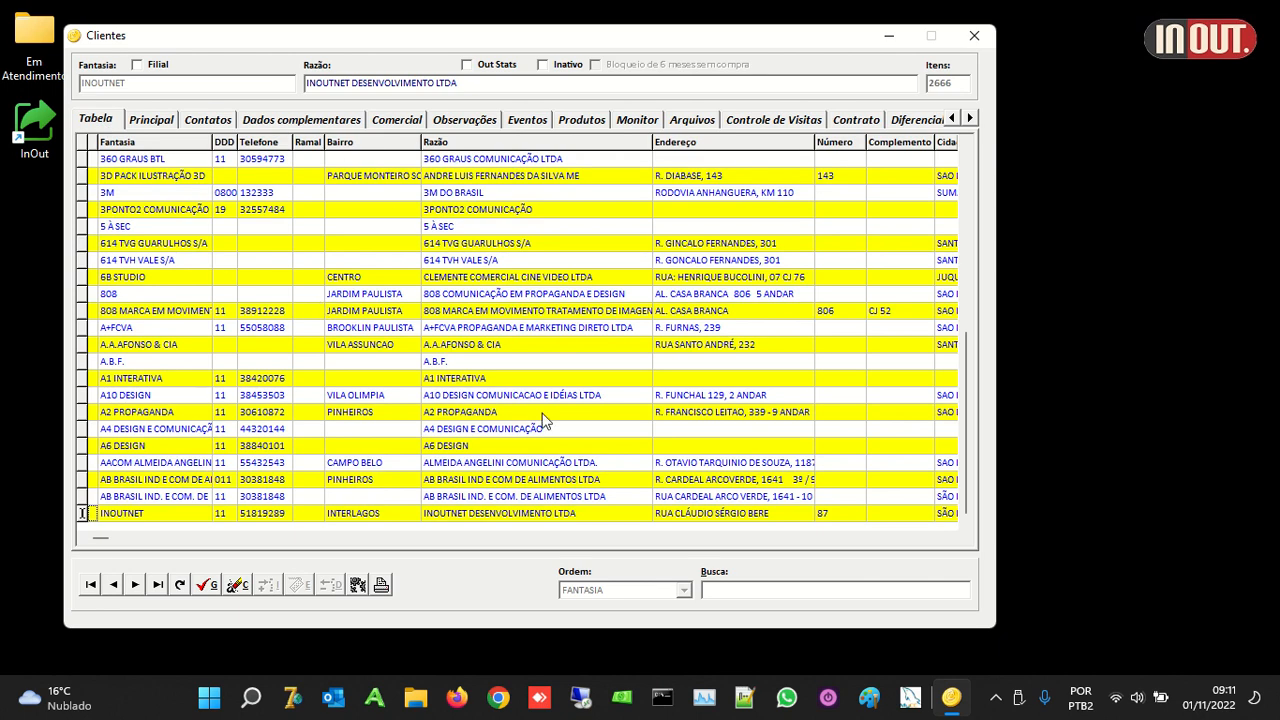
Step: Select A2 PROPAGANDA and browse its Principal, Contatos, Comercial, Observações, Produtos, Monitor and Controle de Visitas pages
{"action": "left_click", "coordinate": [268, 322]}
{"action": "left_click", "coordinate": [219, 412]}
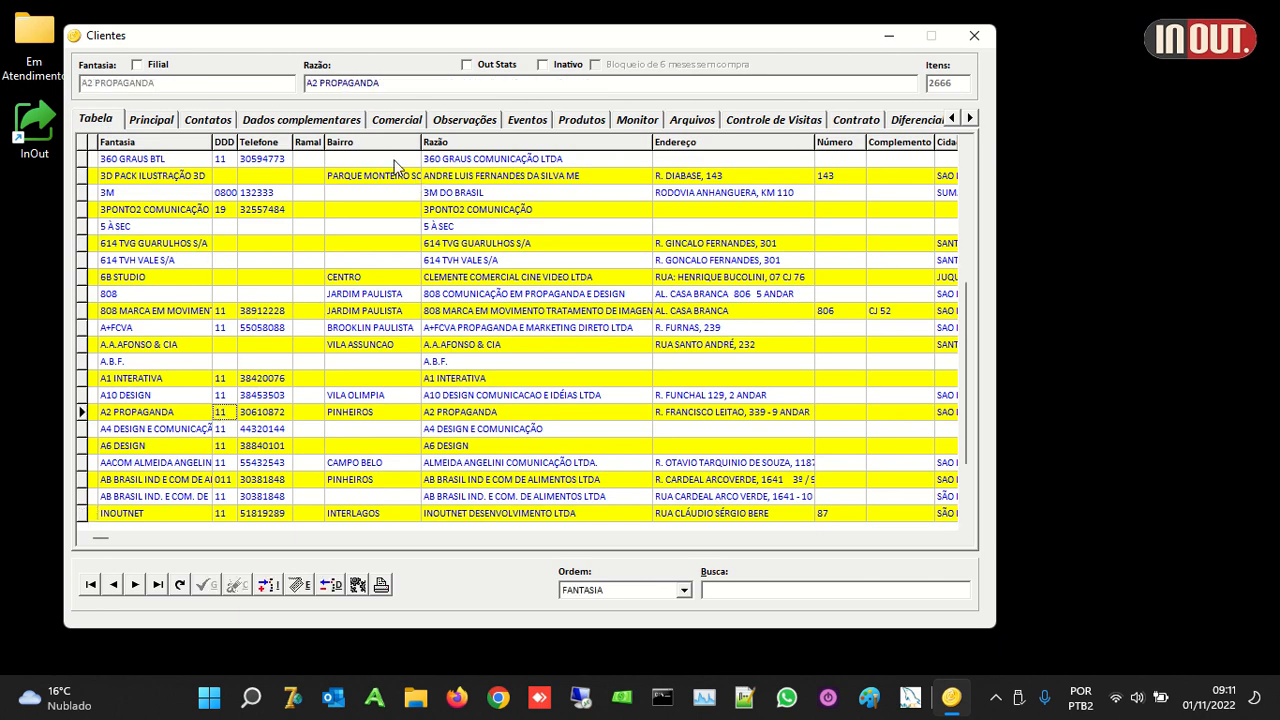
{"action": "left_click", "coordinate": [151, 119]}
{"action": "left_click", "coordinate": [204, 121]}
{"action": "left_click", "coordinate": [405, 121]}
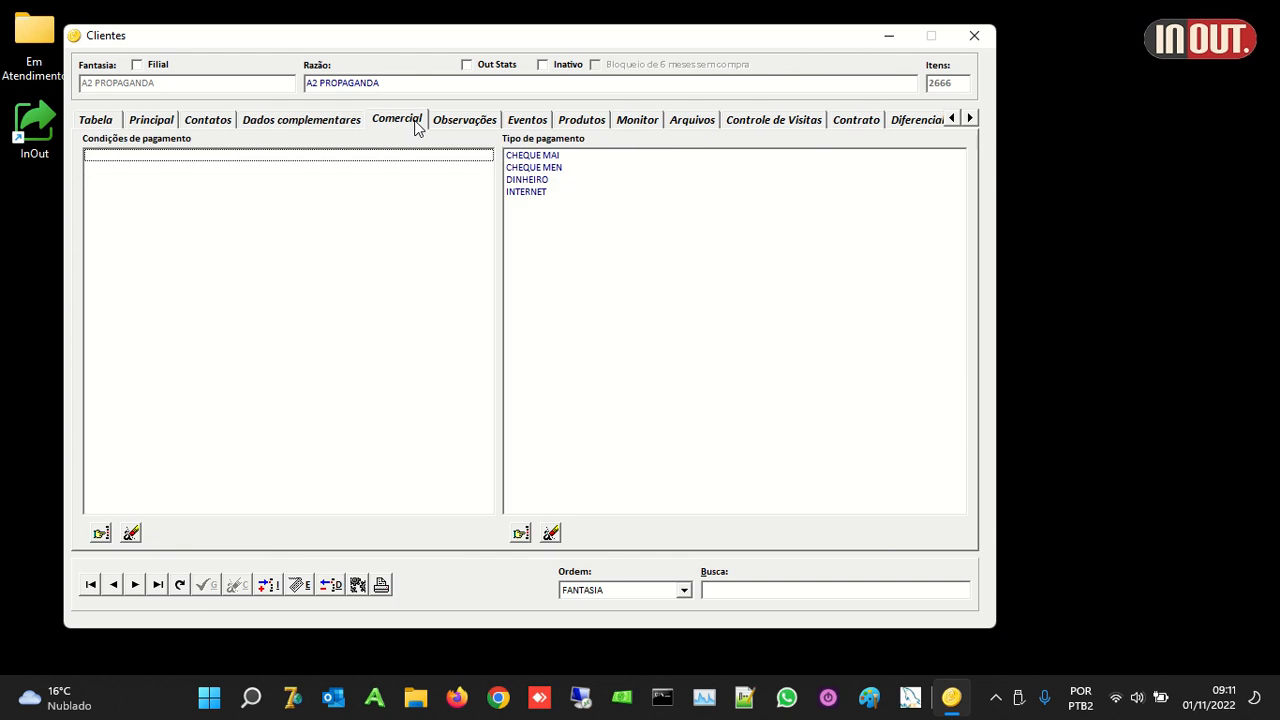
{"action": "left_click", "coordinate": [466, 121]}
{"action": "left_click", "coordinate": [582, 121]}
{"action": "left_click", "coordinate": [643, 121]}
{"action": "left_click", "coordinate": [726, 121]}
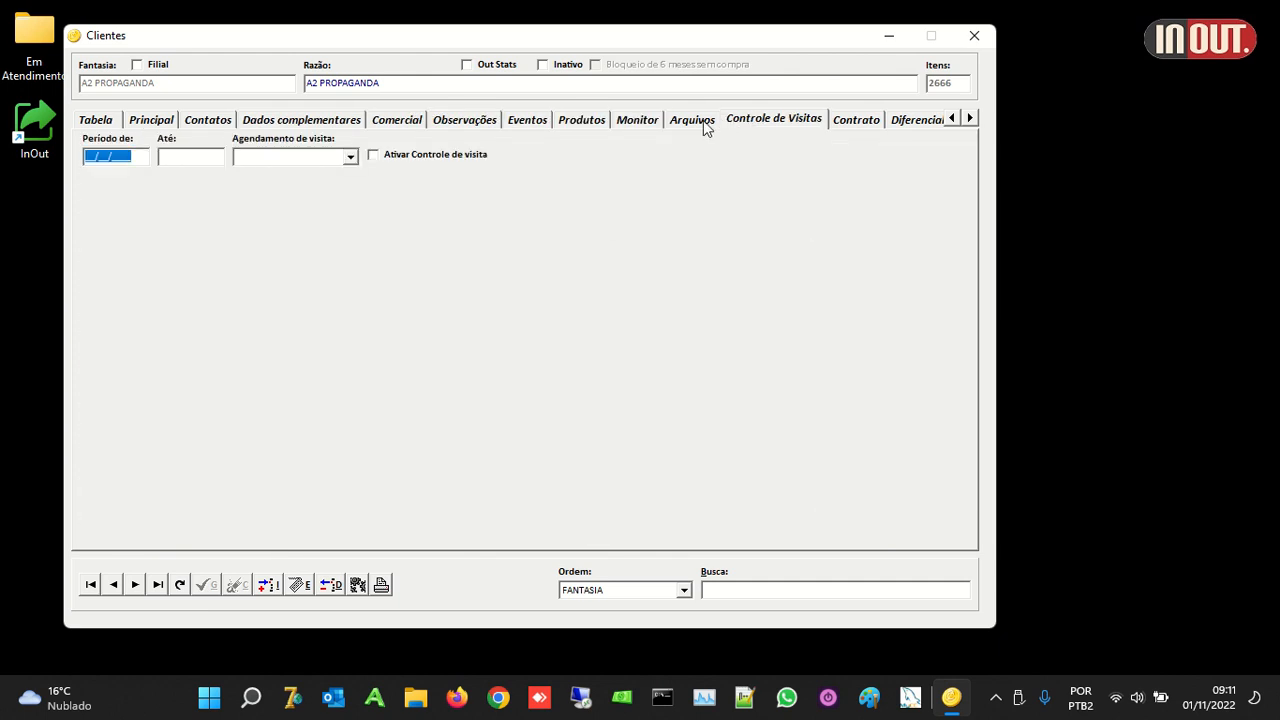
Step: Check its Arquivos, Principal, Dados complementares and Contatos pages, return to Tabela, and show the extra commands list
{"action": "left_click", "coordinate": [704, 121]}
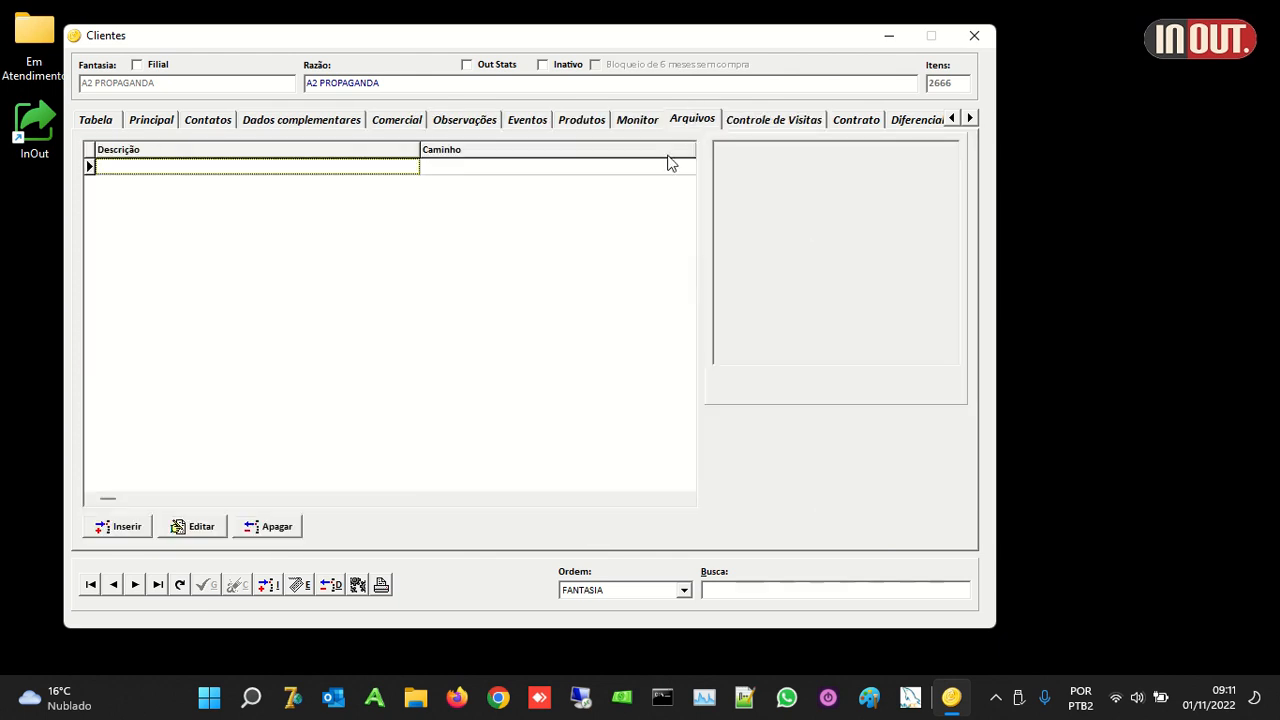
{"action": "left_click", "coordinate": [162, 122]}
{"action": "left_click", "coordinate": [253, 122]}
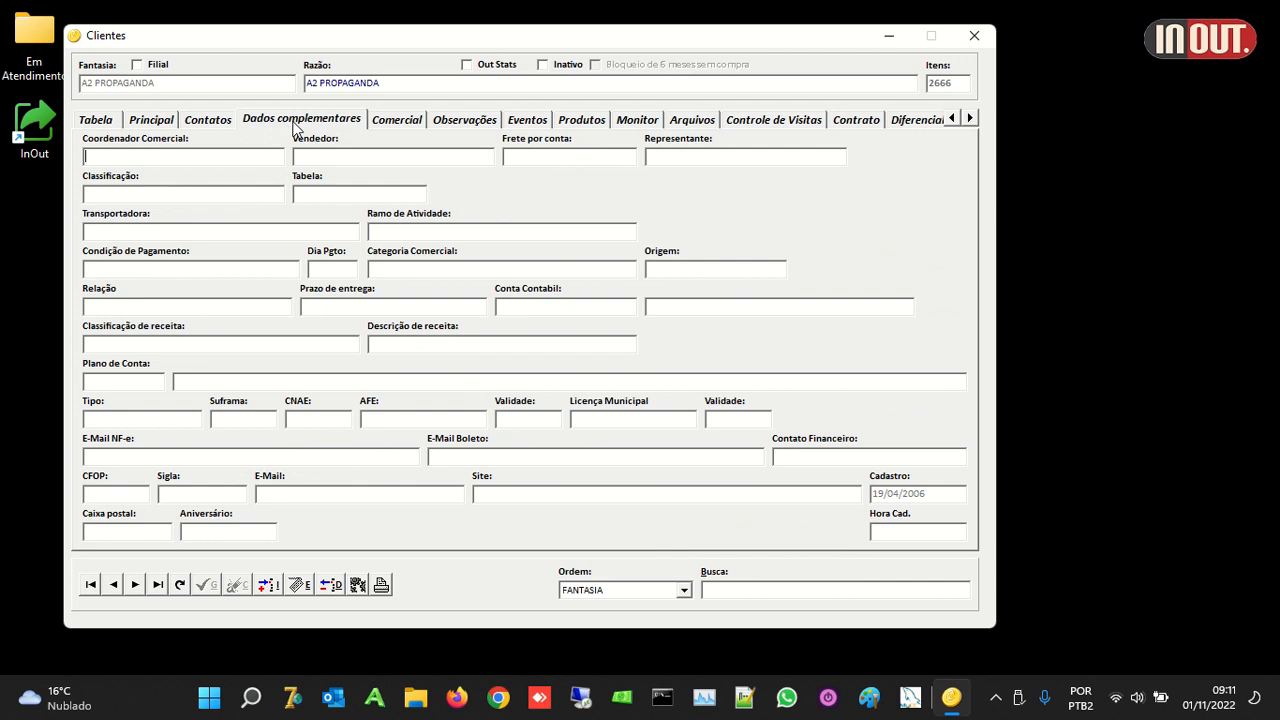
{"action": "left_click", "coordinate": [192, 123]}
{"action": "left_click", "coordinate": [105, 122]}
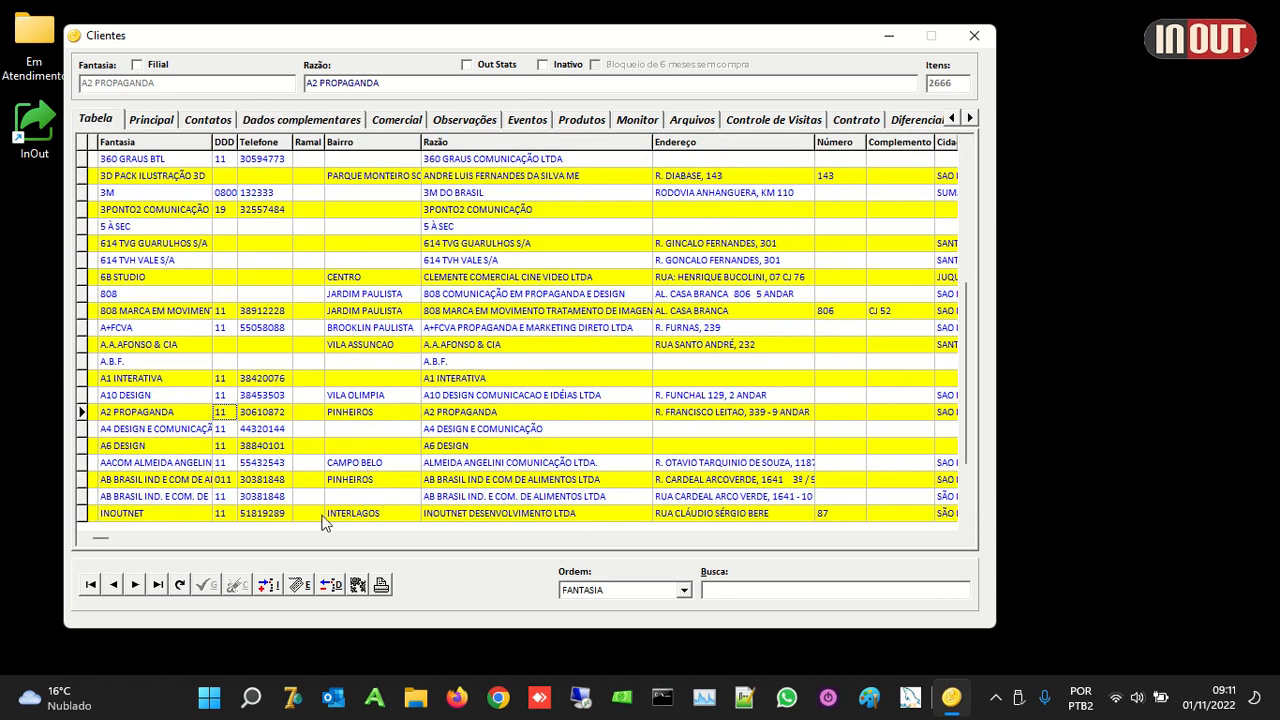
{"action": "left_click", "coordinate": [360, 588]}
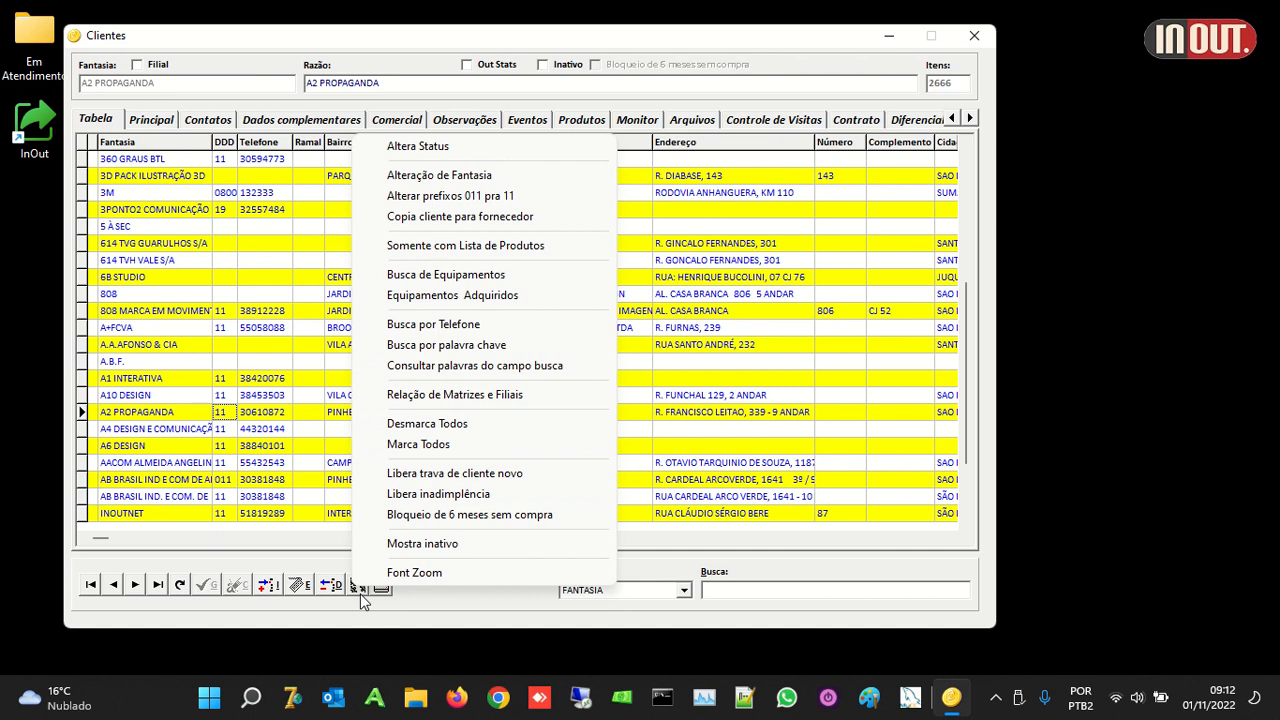
Step: Close the commands list and the Caixa de seleção dialog, then shift the Clientes window right
{"action": "left_click", "coordinate": [445, 612]}
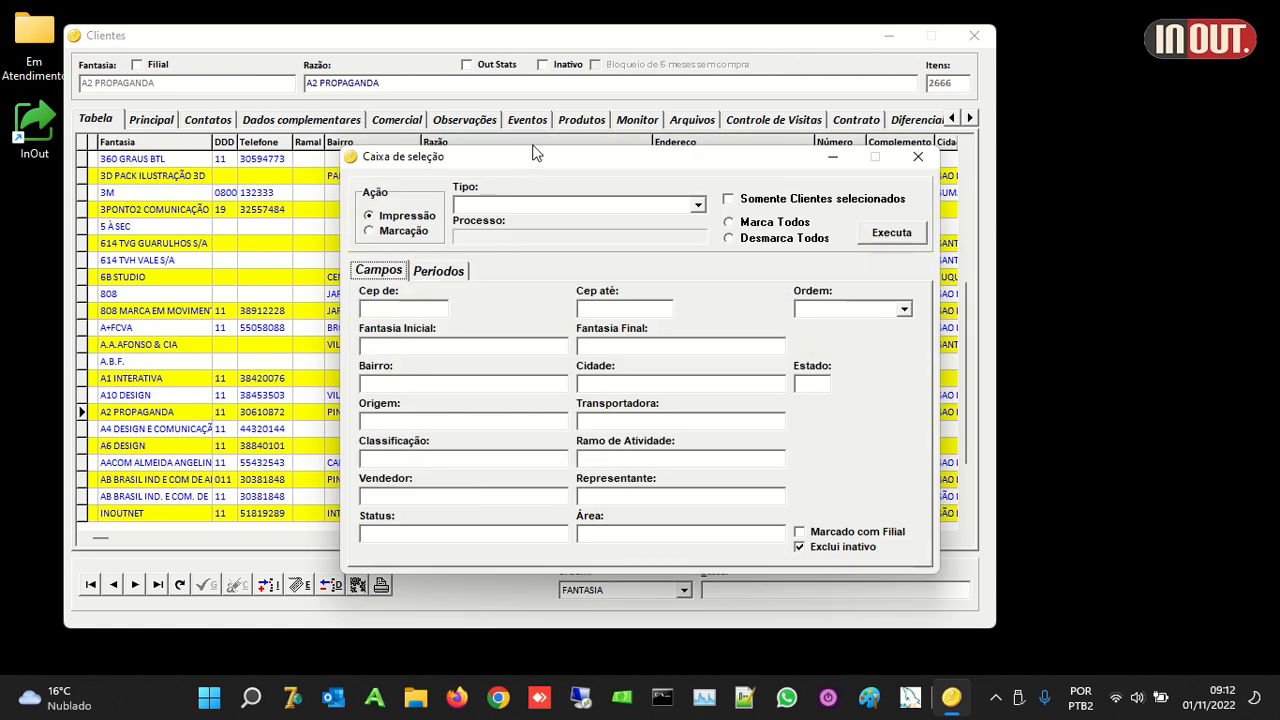
{"action": "left_click_drag", "start_coordinate": [533, 160], "coordinate": [496, 108]}
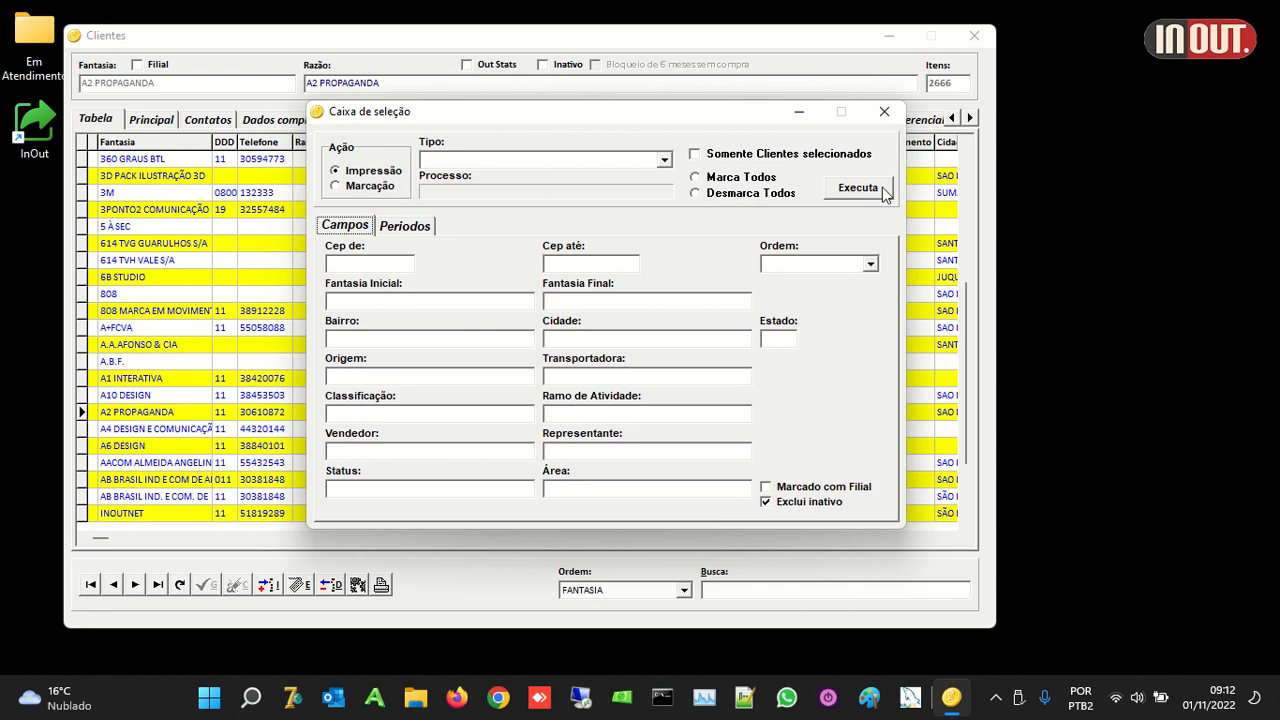
{"action": "left_click", "coordinate": [884, 112]}
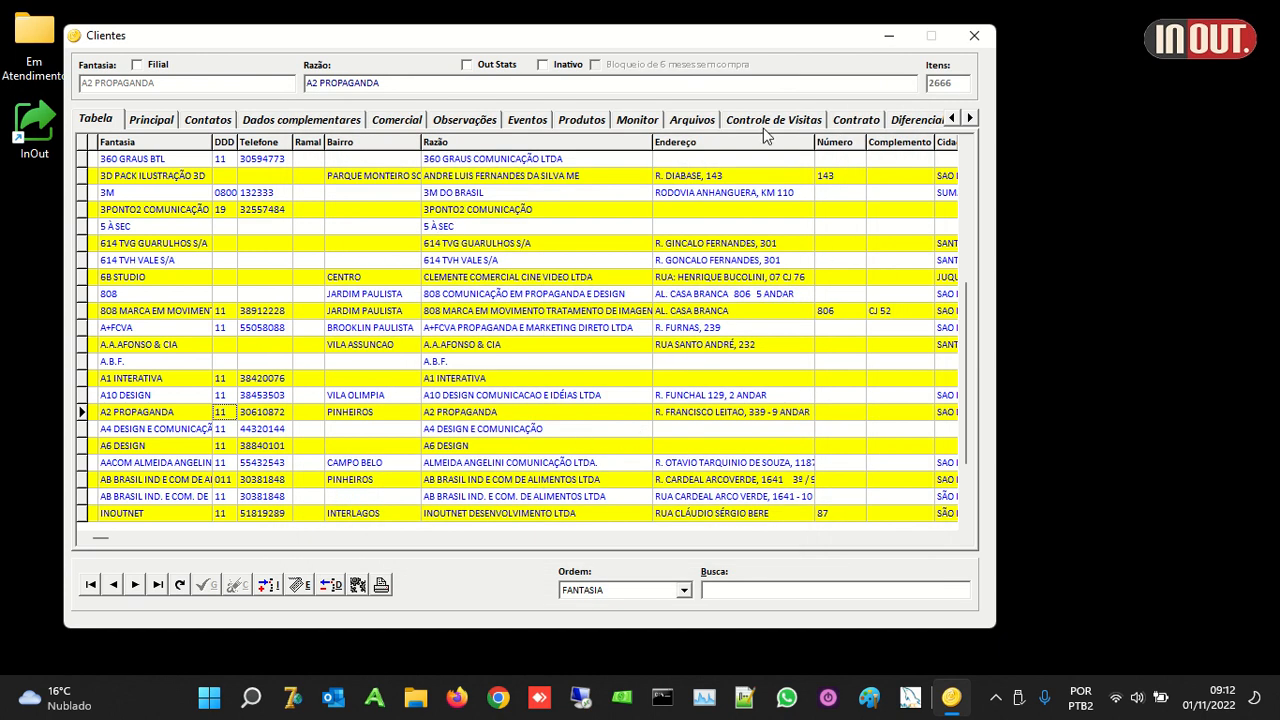
{"action": "left_click_drag", "start_coordinate": [729, 40], "coordinate": [803, 42]}
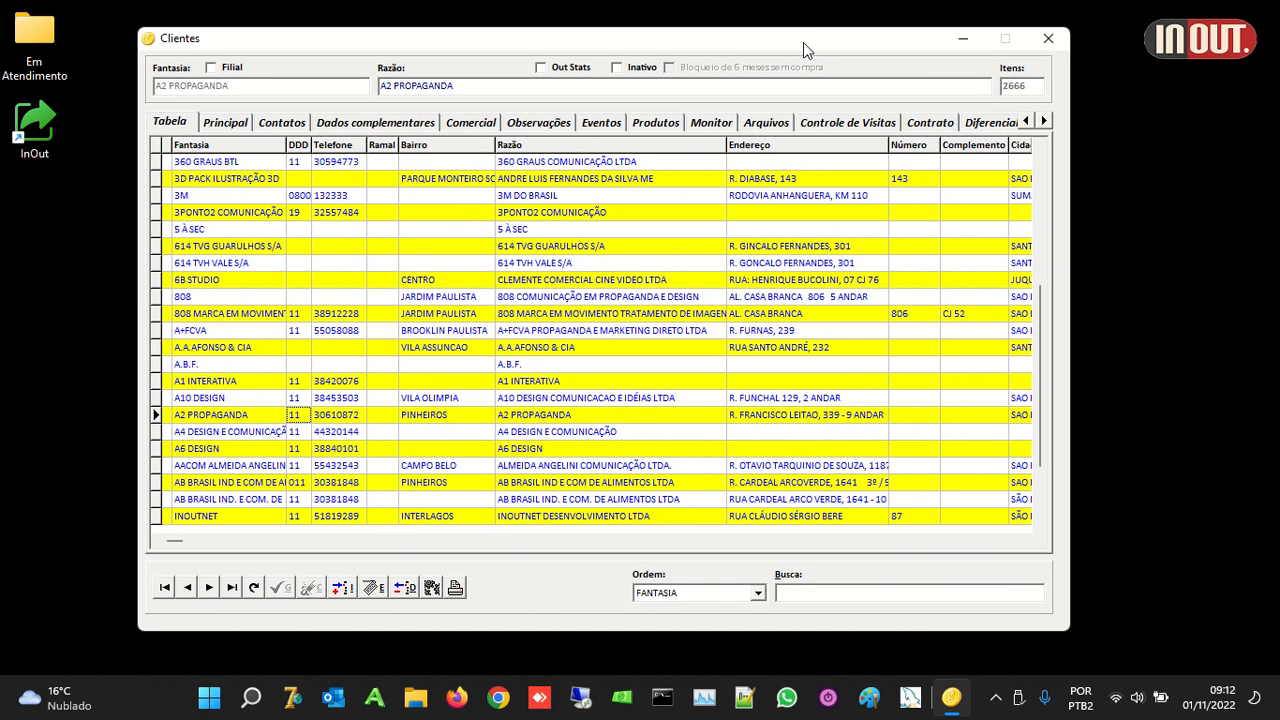